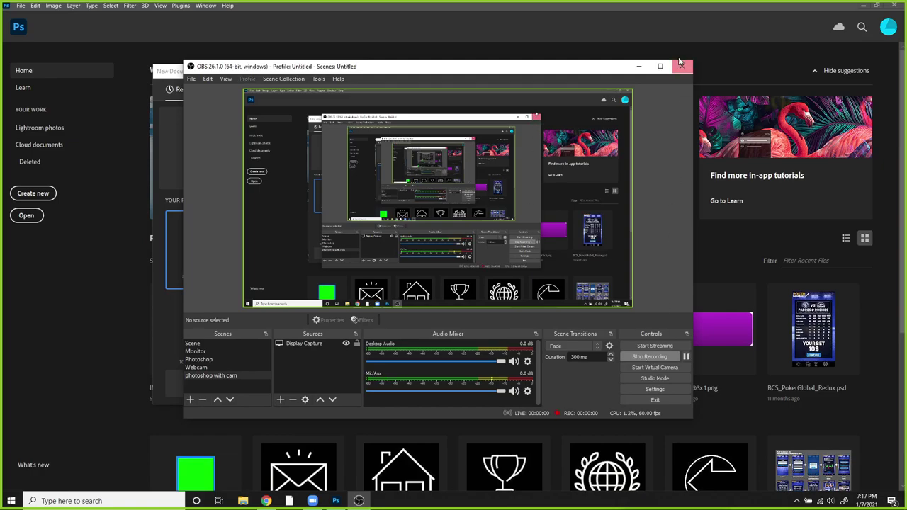
Review the Letter preset in the New Document dialog: 11 × 8.5 in at 300 ppi.
left_click(638, 66)
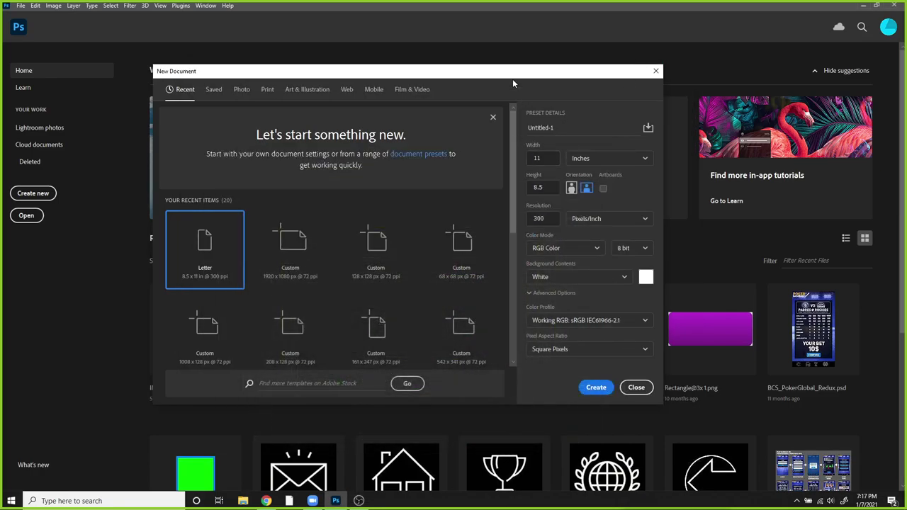
left_click_drag(512, 79, 529, 76)
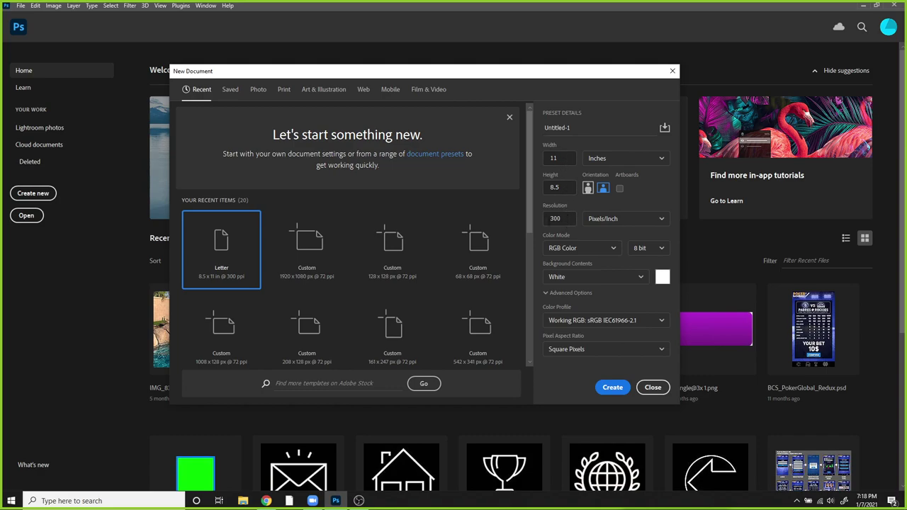
double_click(554, 218)
double_click(566, 162)
Create the blank 11 × 8.5 inch Untitled-1 document from the New Document dialog.
left_click(611, 388)
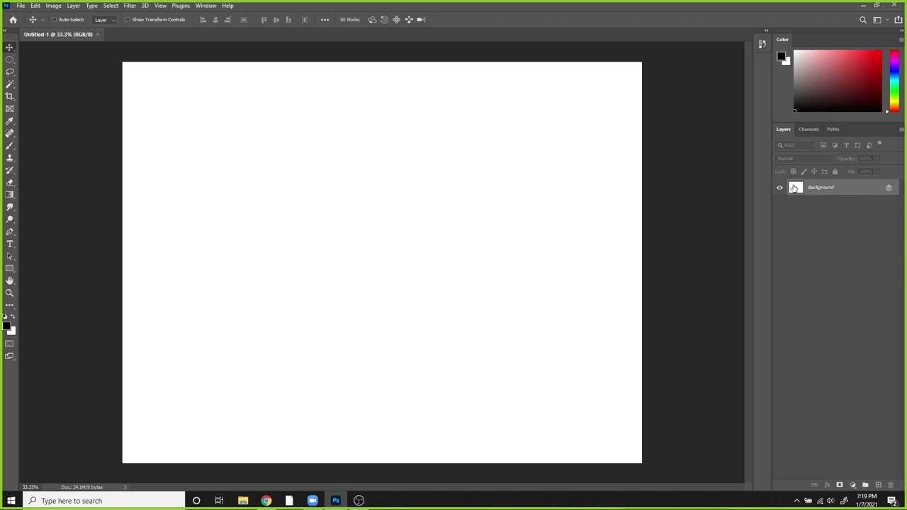
Convert Background to Layer 0, test and undo a move, enable Auto-Select, and start a new layer.
double_click(841, 190)
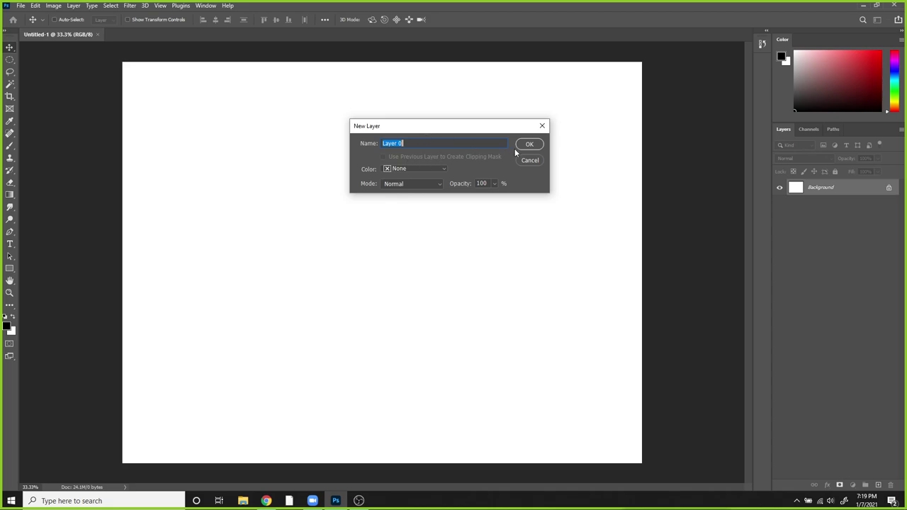
left_click(528, 145)
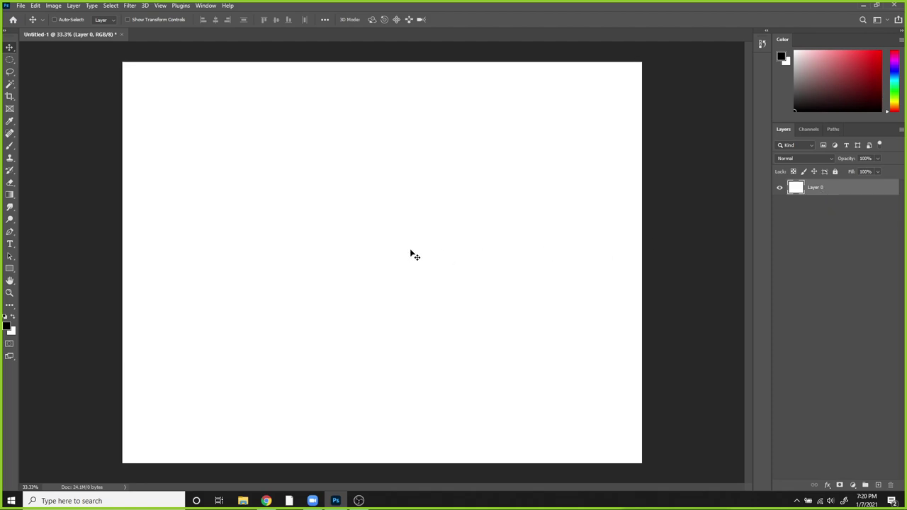
left_click_drag(330, 207, 375, 256)
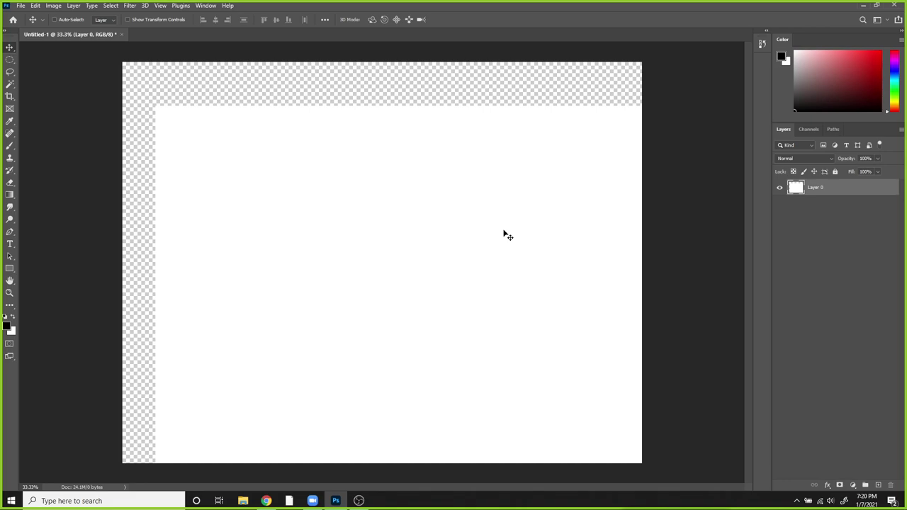
key("ctrl+z")
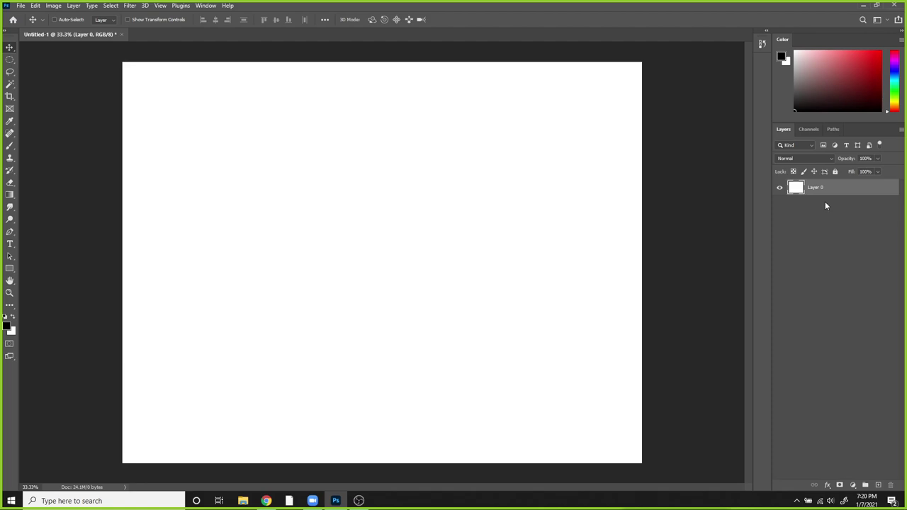
key("ctrl")
key("ctrl+shift+n")
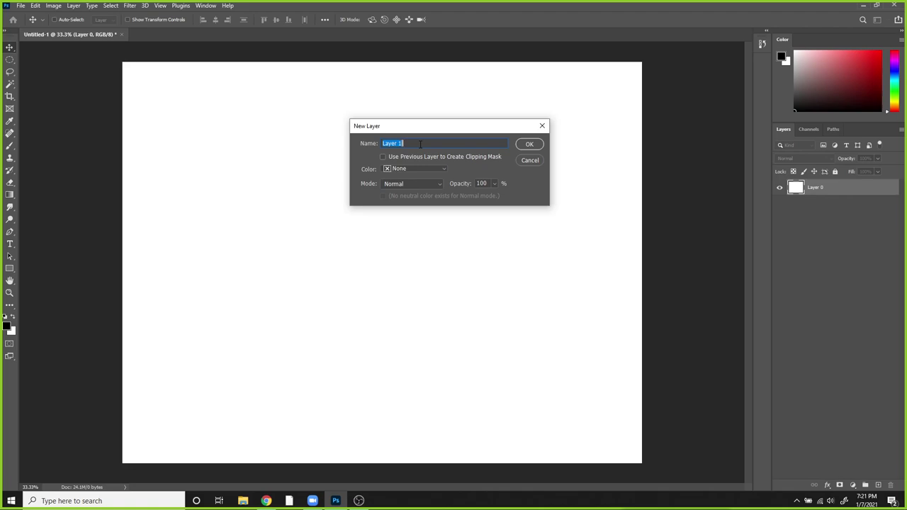
Confirm Layer 1 in the New Layer dialog, then bring up the Layers panel options menu.
left_click(528, 144)
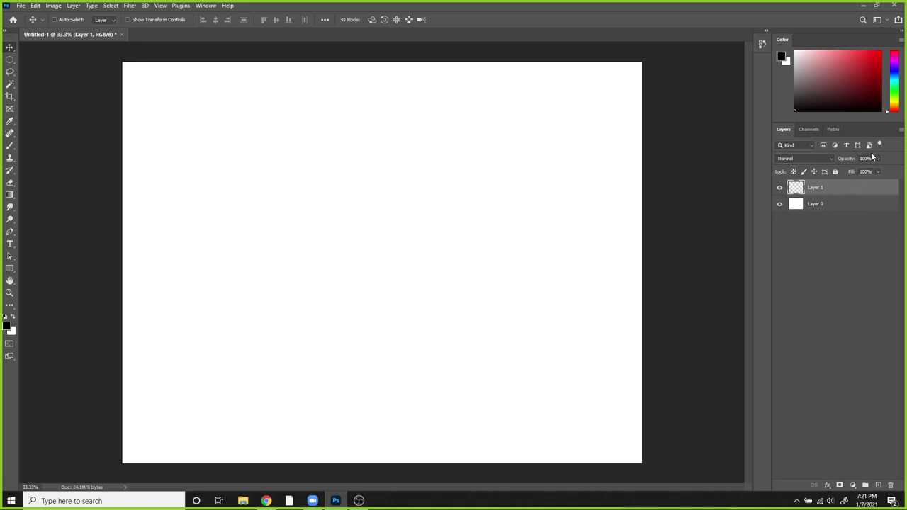
left_click(900, 130)
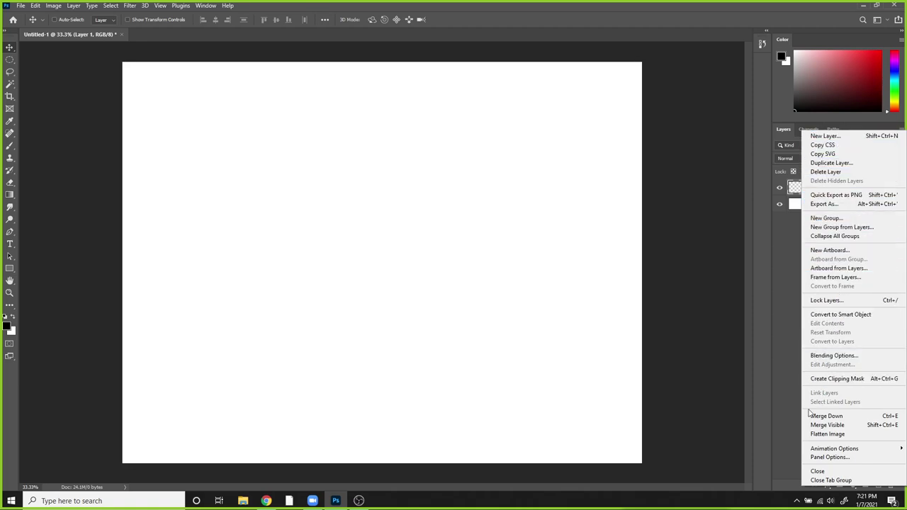
Set the Layers panel thumbnails to the largest size through Panel Options.
left_click(826, 458)
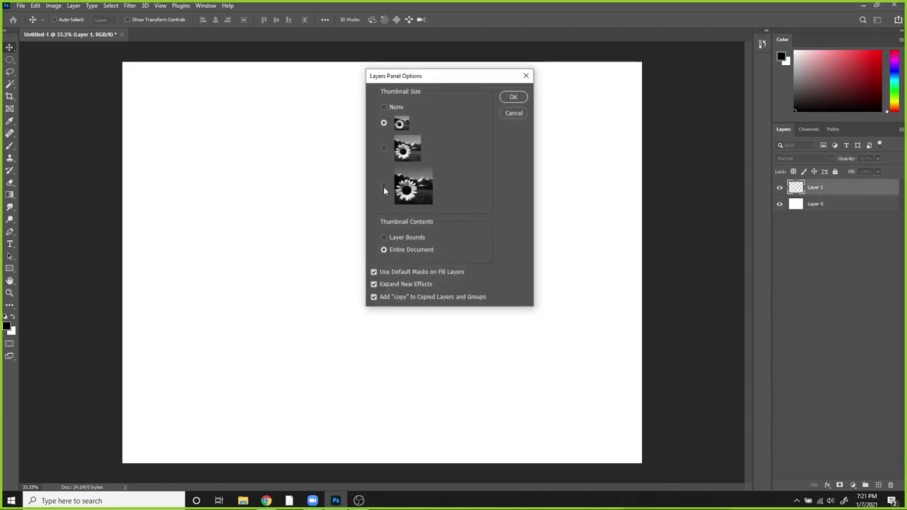
left_click(901, 130)
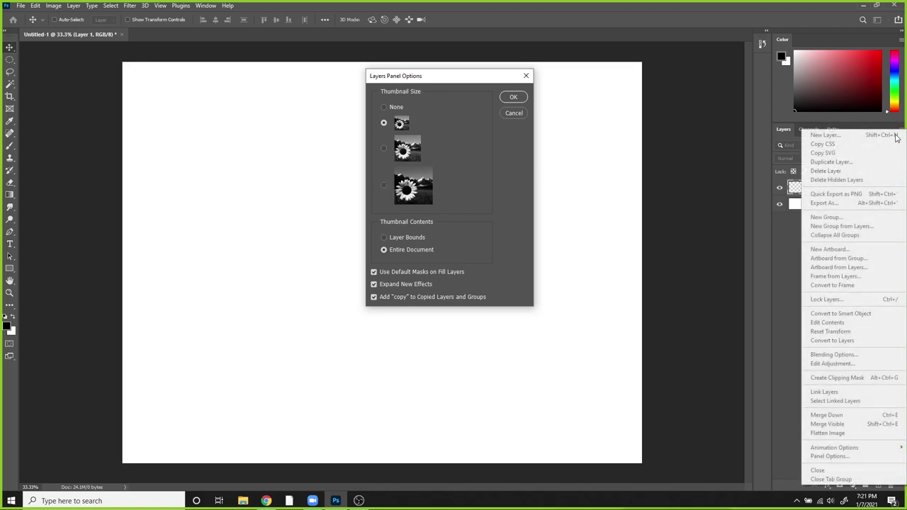
left_click(901, 130)
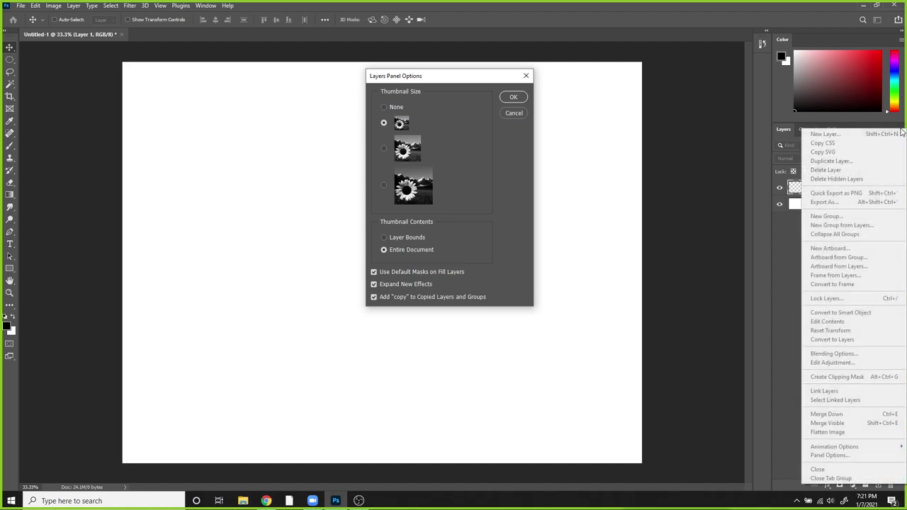
left_click(901, 130)
left_click(383, 185)
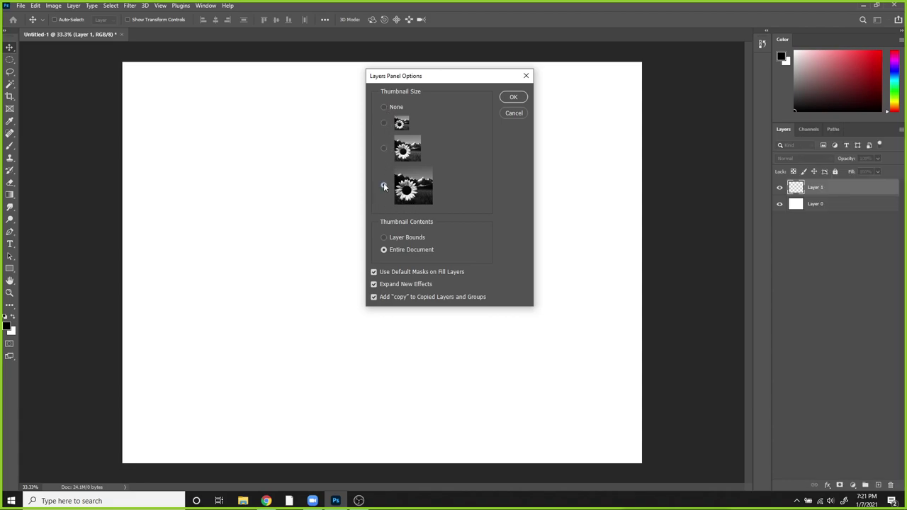
left_click(513, 97)
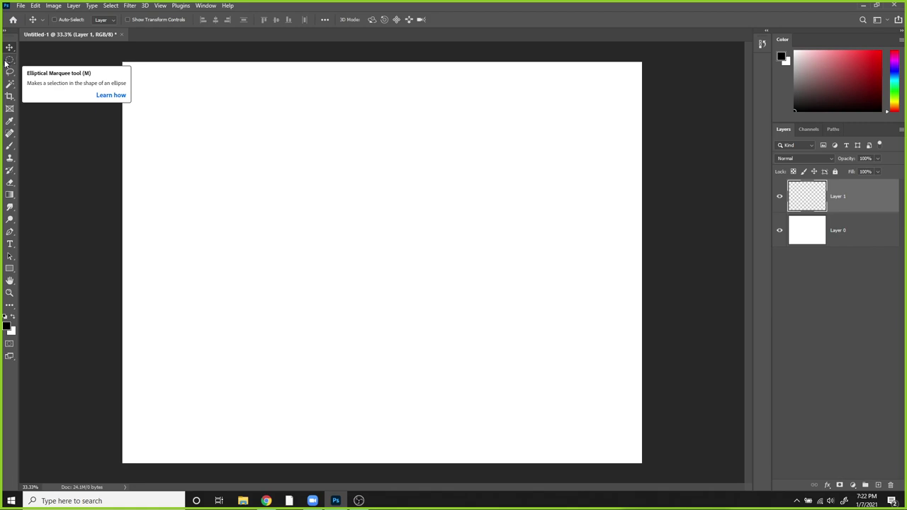
Switch to the Elliptical Marquee and dismiss the empty-layer error messages from Ctrl+M.
left_click_drag(7, 62, 35, 62)
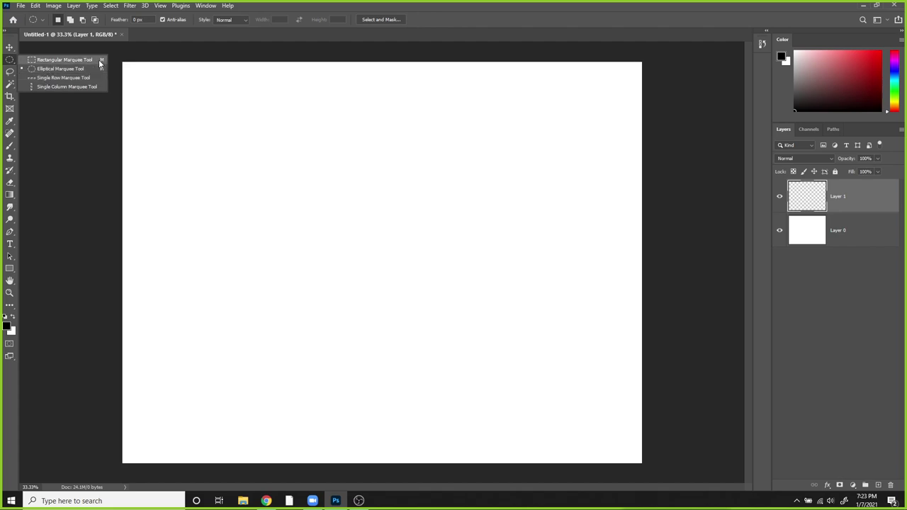
left_click(51, 70)
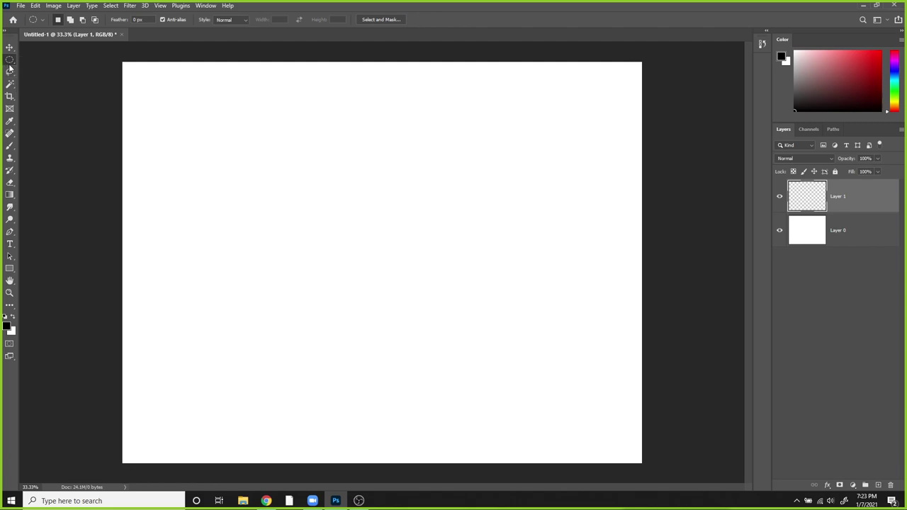
key("ctrl+m")
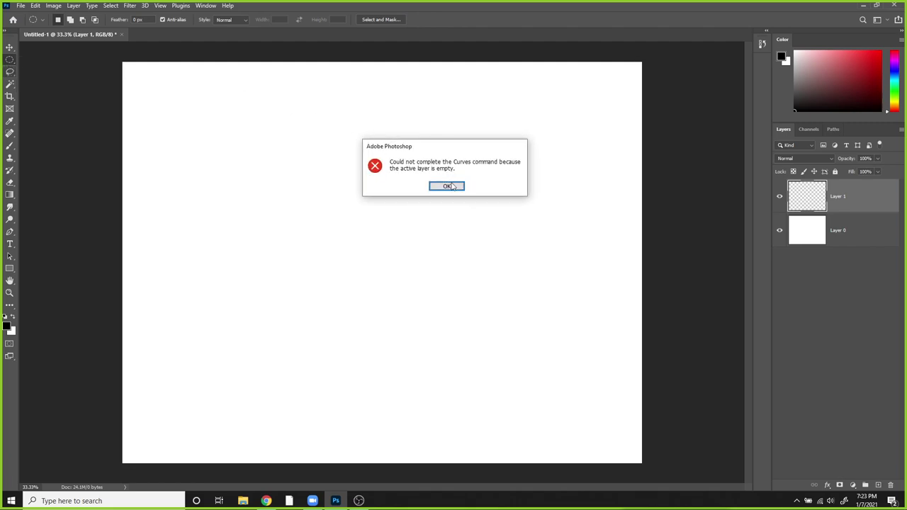
left_click(449, 185)
key("ctrl+m")
left_click(446, 186)
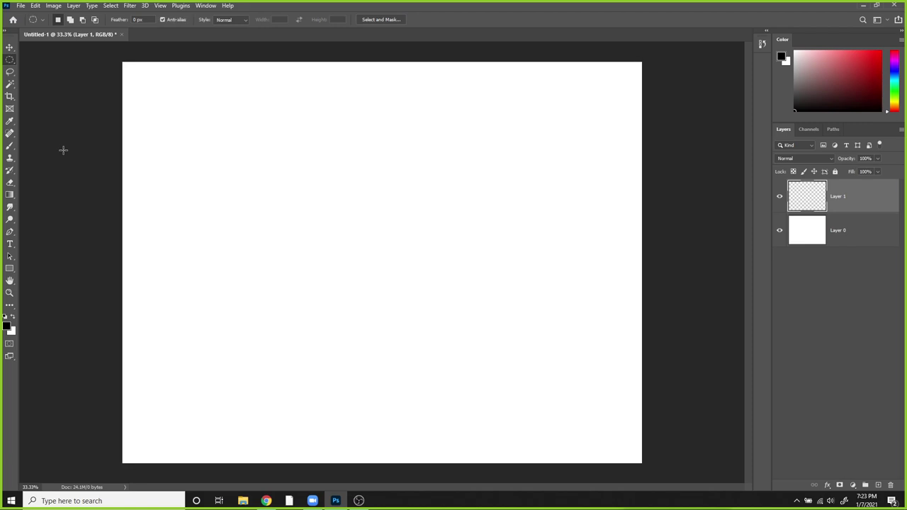
Switch back to the Rectangular Marquee and drag a large square selection on Layer 1.
key("shift+m")
key("shift+m")
key("shift+m")
key("shift+m")
key("shift+m")
left_click_drag(226, 132, 458, 372)
left_click(39, 6)
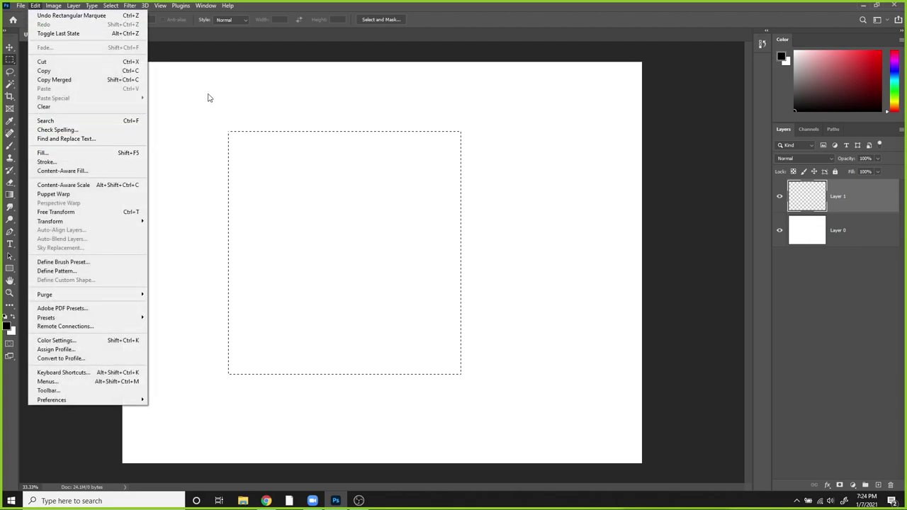
left_click(294, 49)
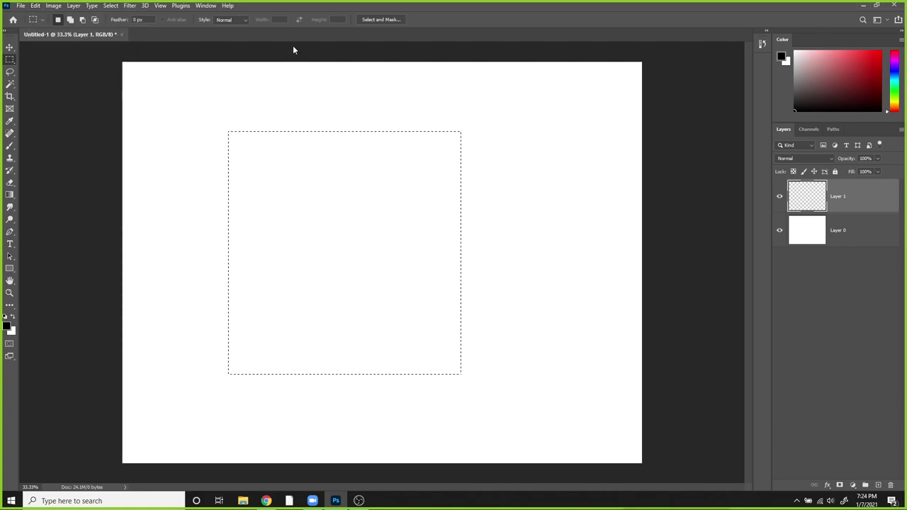
key("shift")
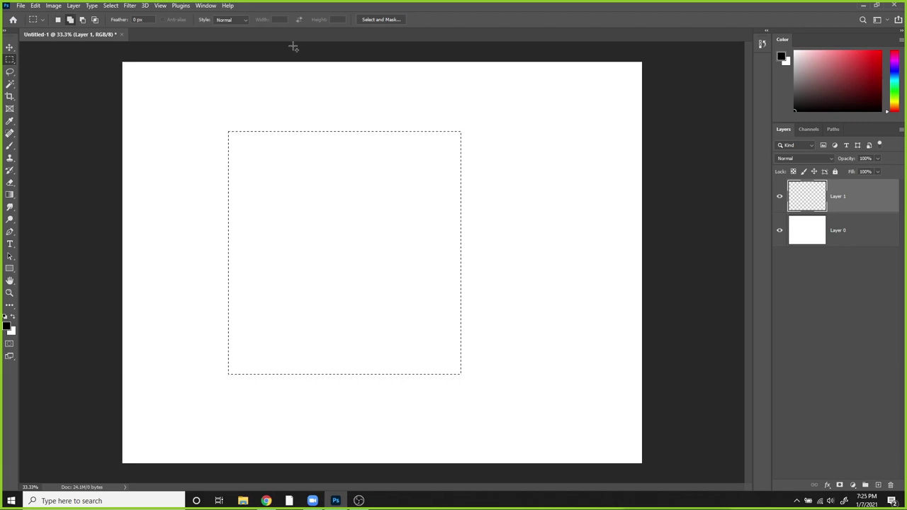
Open the Fill dialog with Shift+F5 and try Content-Aware before choosing Foreground Color.
key("shift+F5")
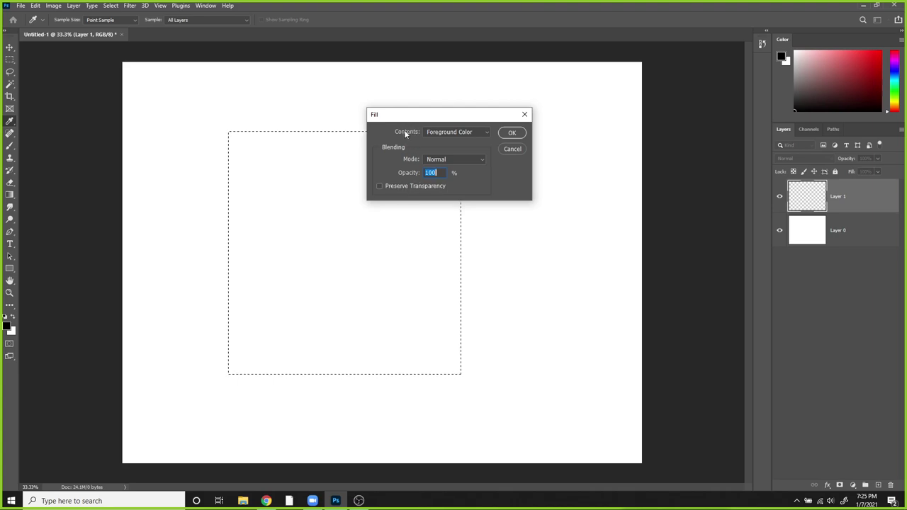
left_click(447, 131)
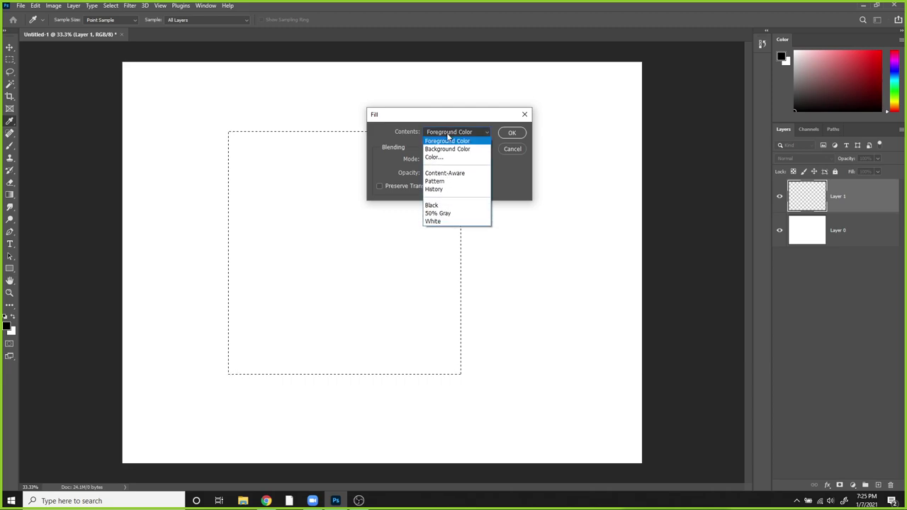
left_click(440, 173)
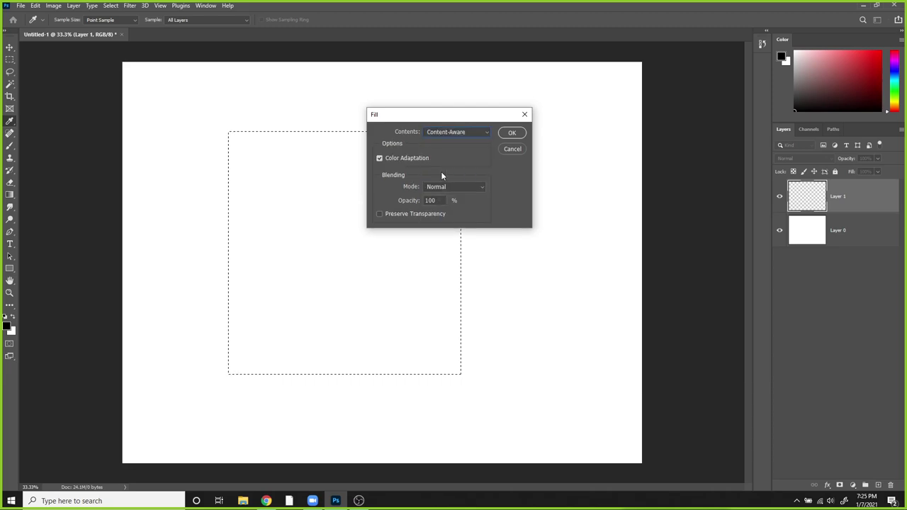
left_click(439, 135)
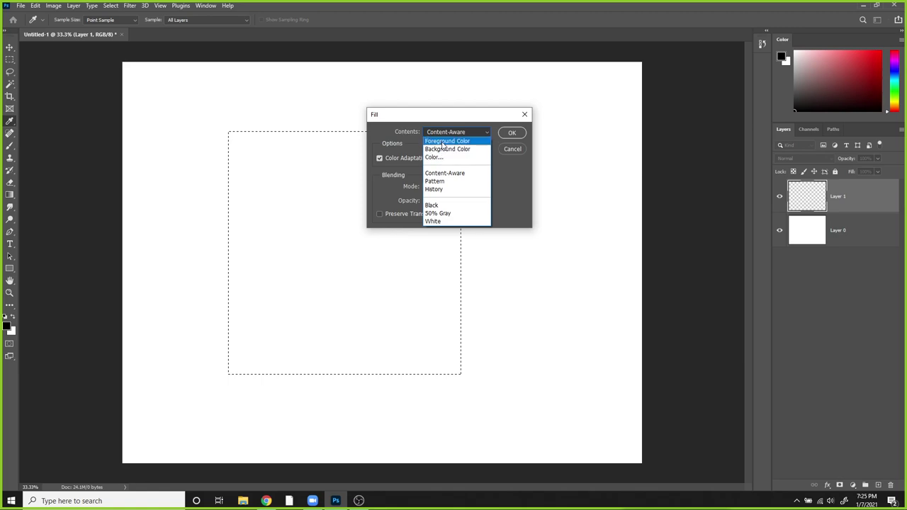
left_click(446, 142)
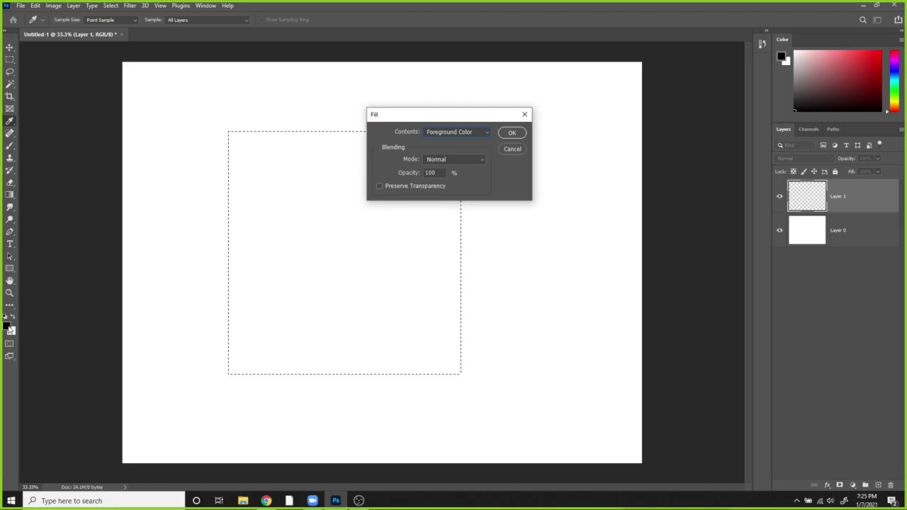
Try Background Color and a custom Color, cancel the picker, and settle on Foreground Color.
left_click(480, 132)
left_click(453, 146)
left_click(454, 131)
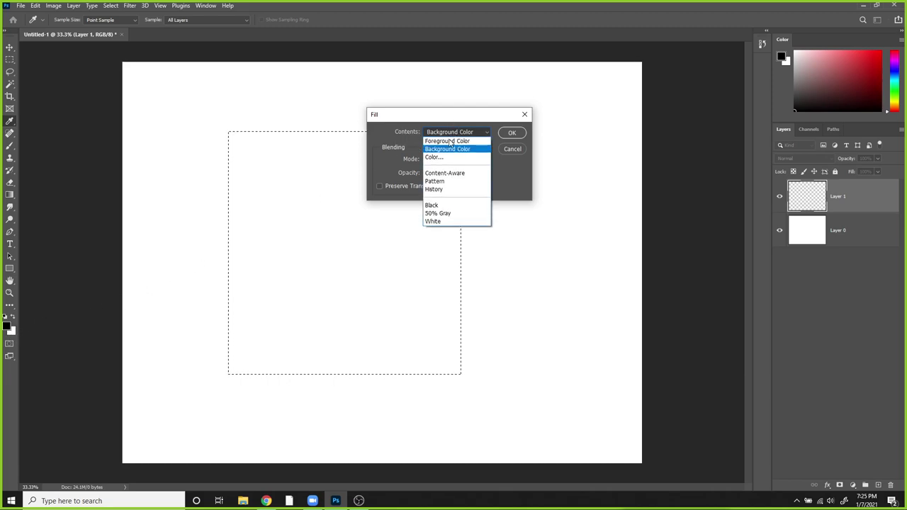
left_click(445, 154)
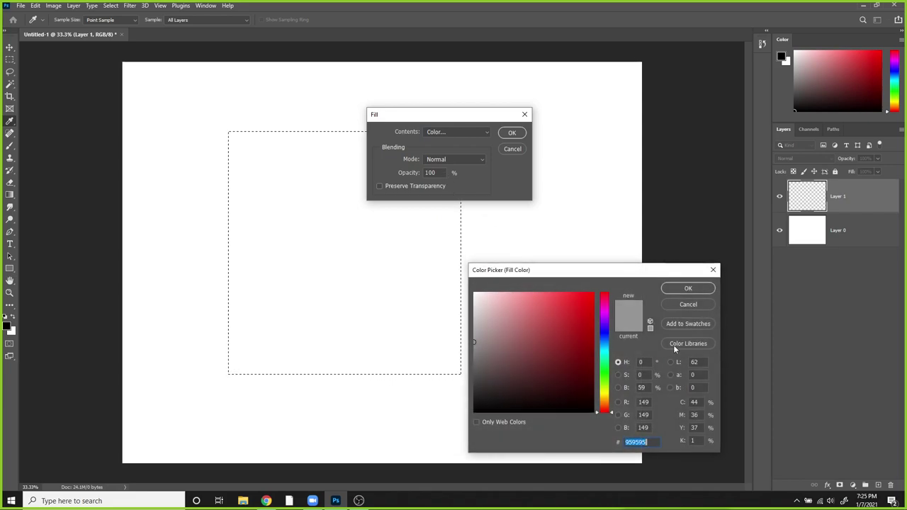
left_click(684, 305)
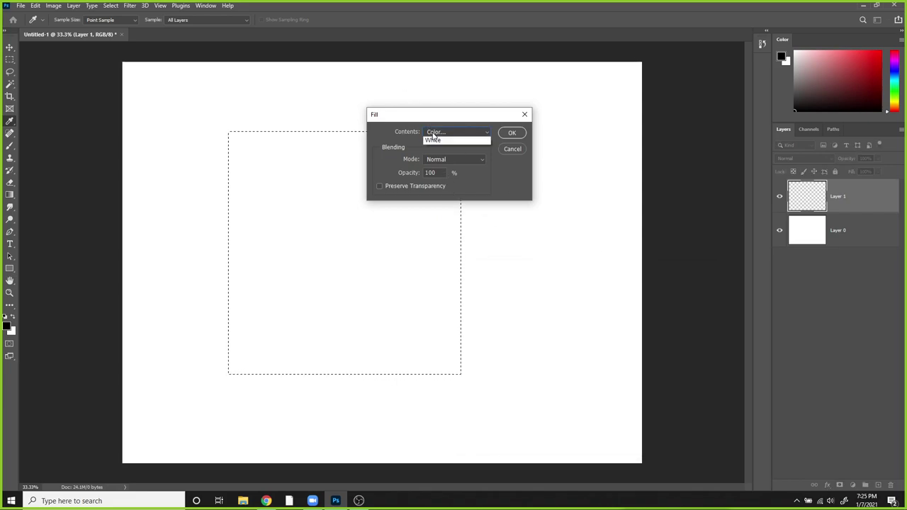
left_click(433, 132)
left_click(436, 139)
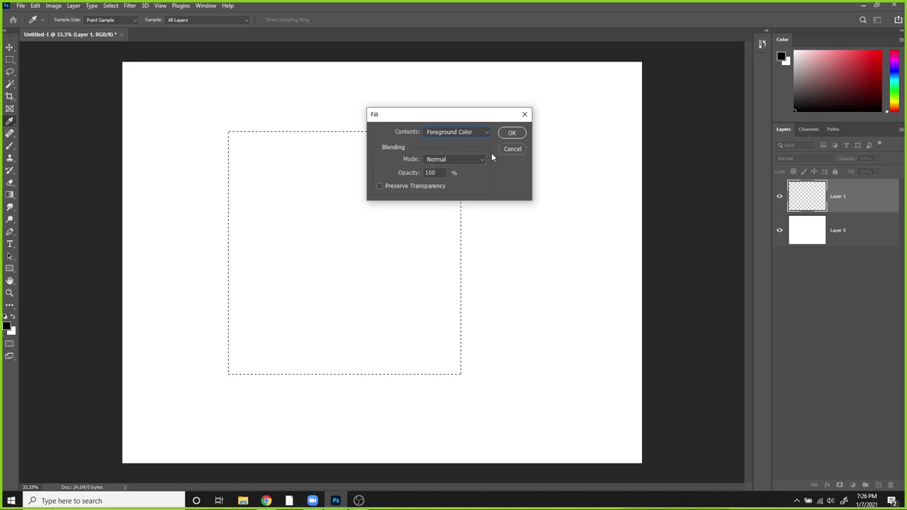
left_click(475, 133)
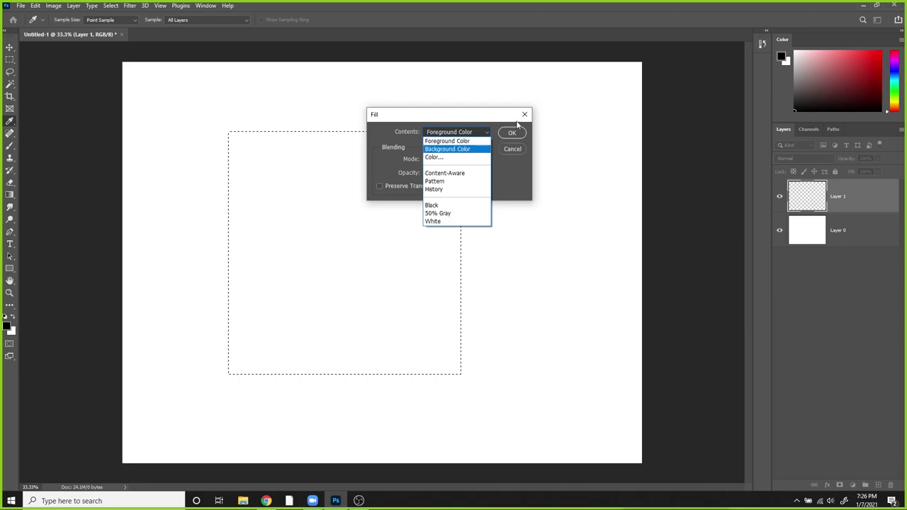
left_click(474, 117)
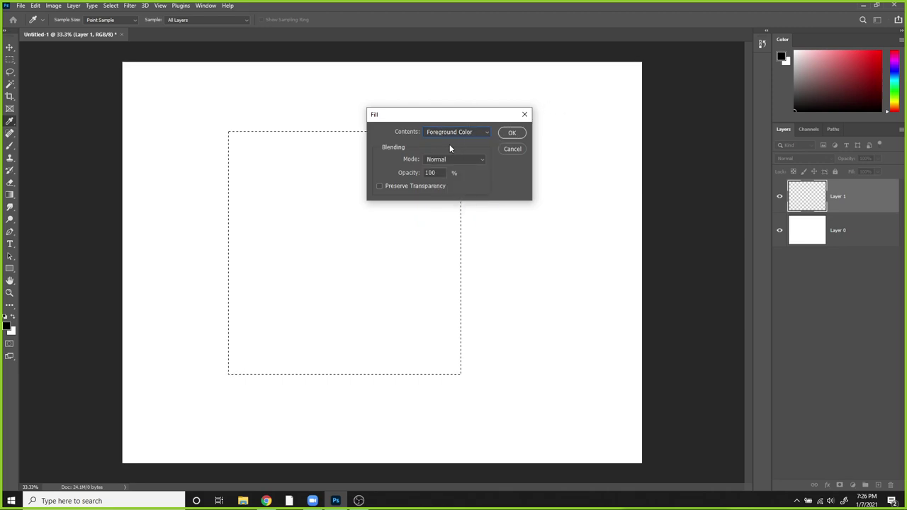
Fill the square selection with black, then cut it away with Ctrl+X to leave a blank canvas.
left_click(512, 134)
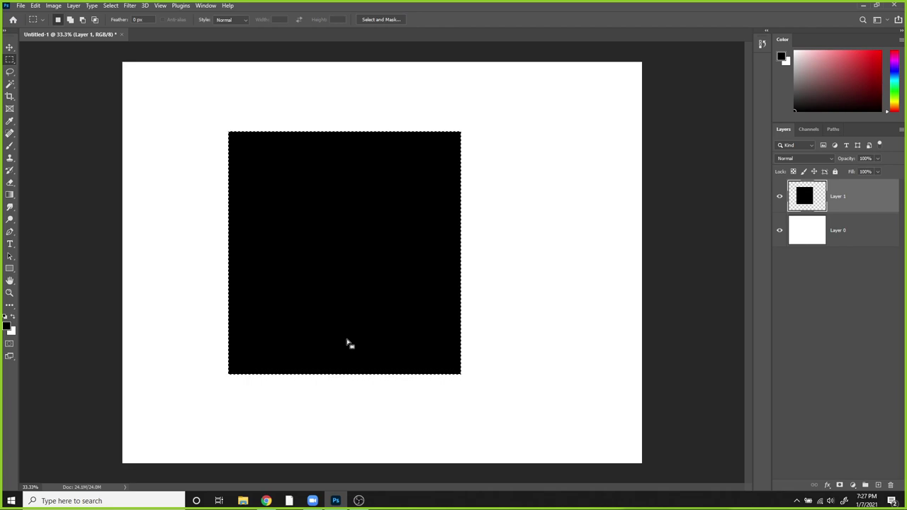
key("ctrl+x")
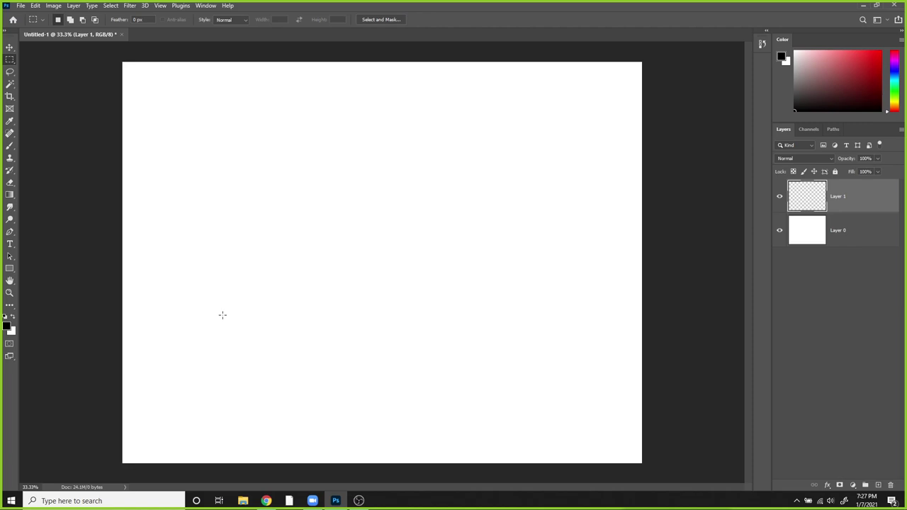
Marquee a tall rectangle on the canvas's left side and fill it black via Edit > Fill.
right_click(7, 60)
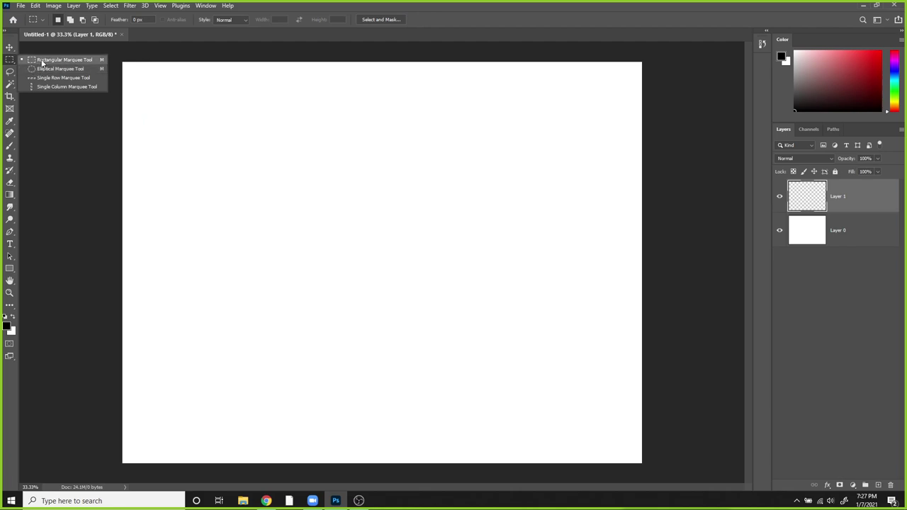
left_click(42, 63)
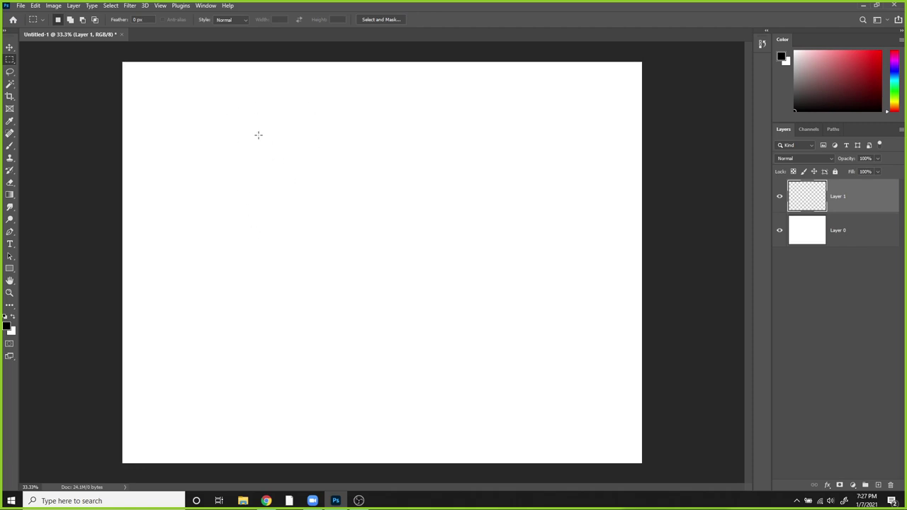
left_click_drag(258, 131, 357, 386)
left_click(35, 5)
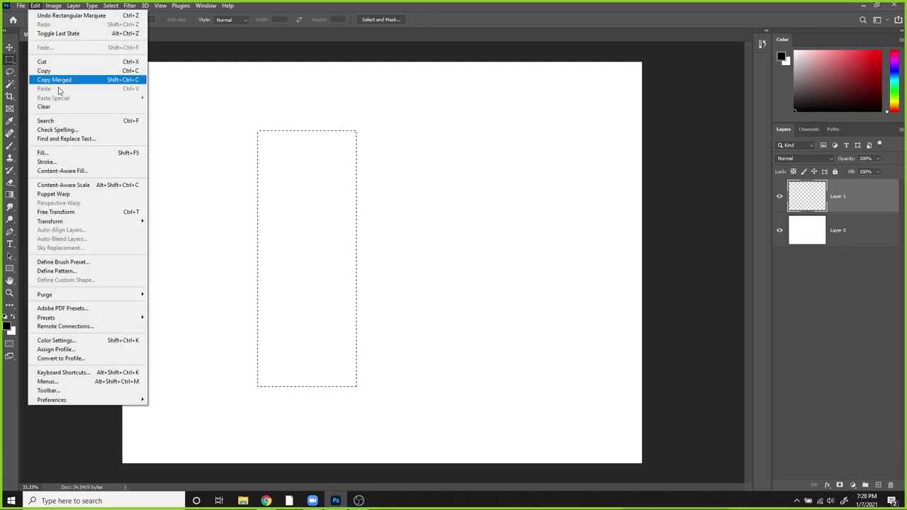
left_click(75, 153)
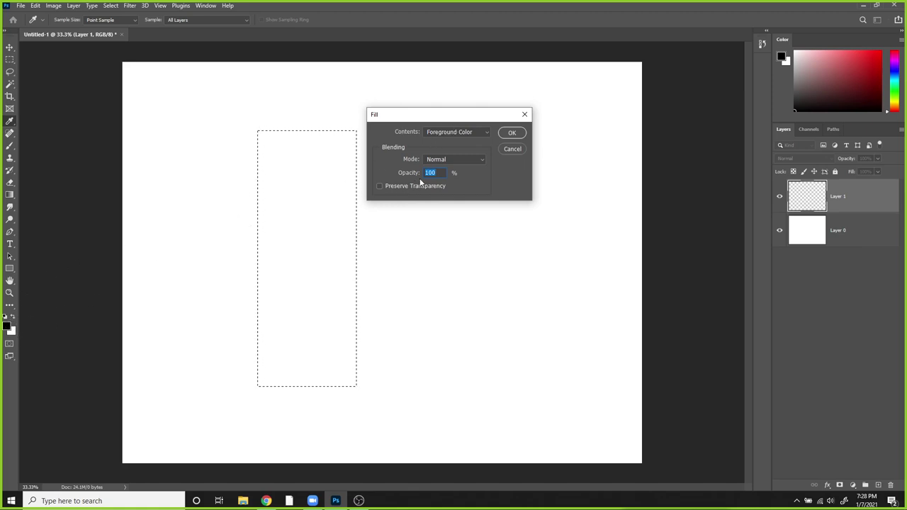
left_click(508, 134)
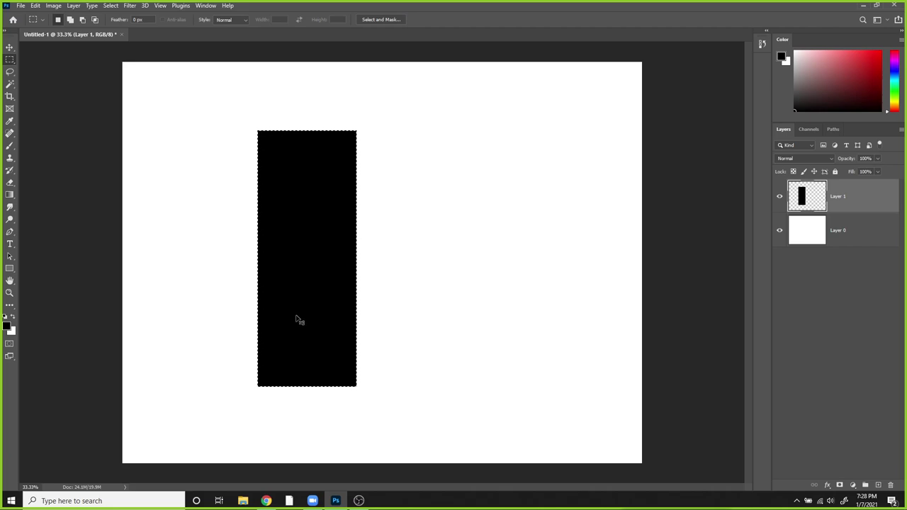
Deselect, delete a band across the rectangle's middle, then marquee a small area near the top-right.
key("ctrl+d")
left_click_drag(457, 299, 201, 221)
key("Delete")
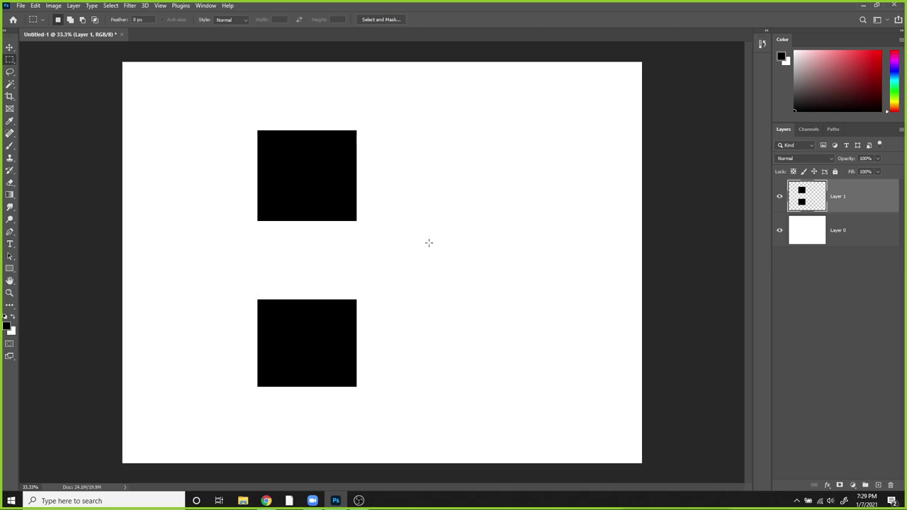
left_click_drag(567, 80, 581, 100)
Drop the stray top-right selection with Select > Deselect.
left_click(110, 6)
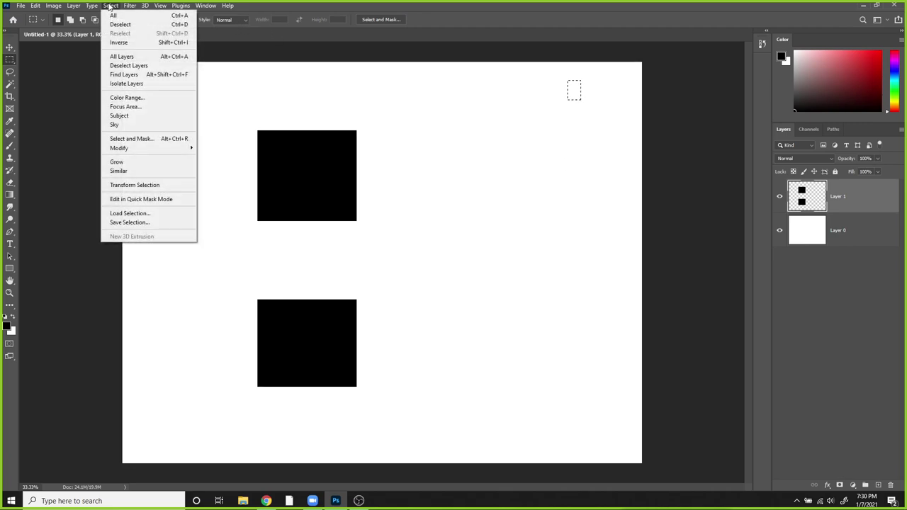
left_click(110, 6)
left_click(110, 5)
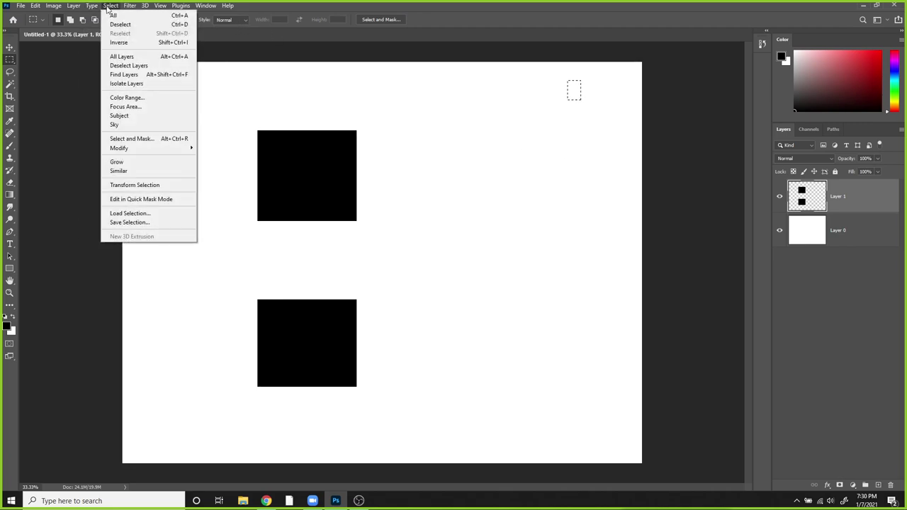
left_click(115, 24)
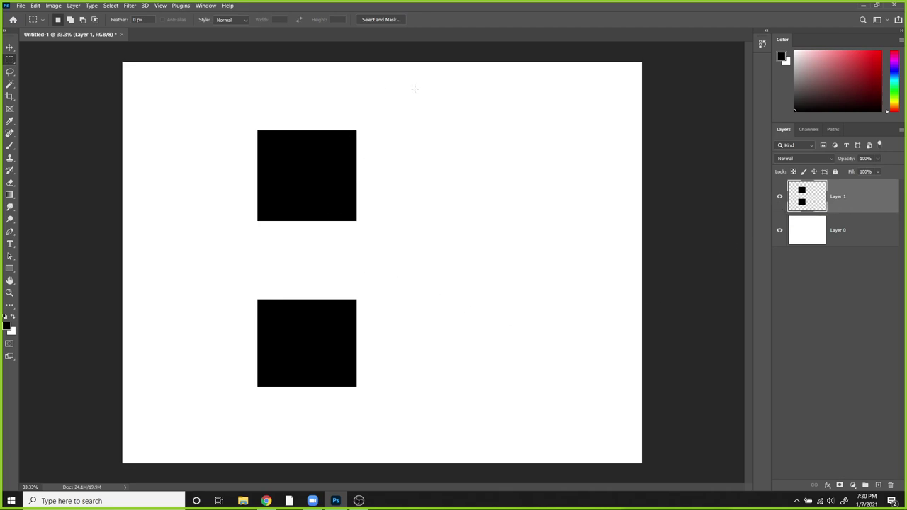
Marquee both black squares, delete them, and deselect.
left_click_drag(401, 104, 161, 419)
key("Delete")
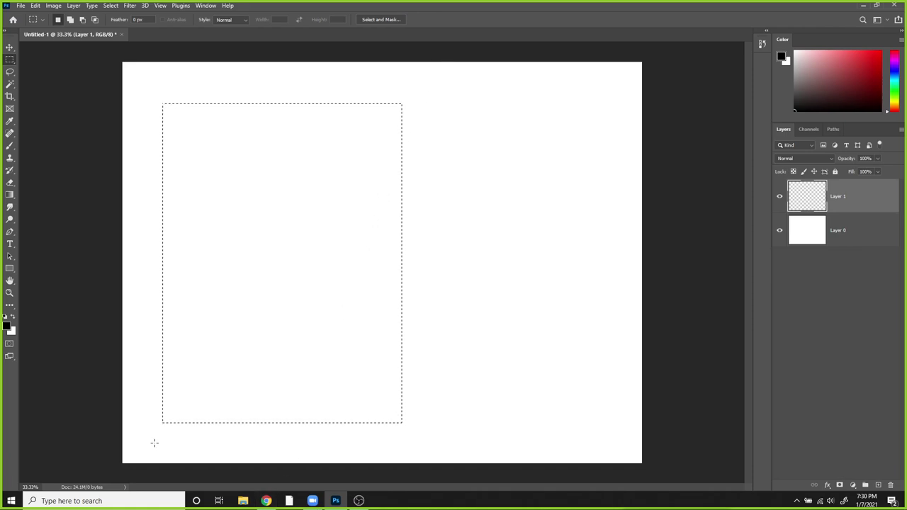
key("ctrl+d")
Draw a new square selection near the top left, fill it with black, and deselect.
left_click_drag(265, 130, 361, 229)
left_click_drag(307, 176, 364, 267)
key("shift")
key("shift+BackSpace")
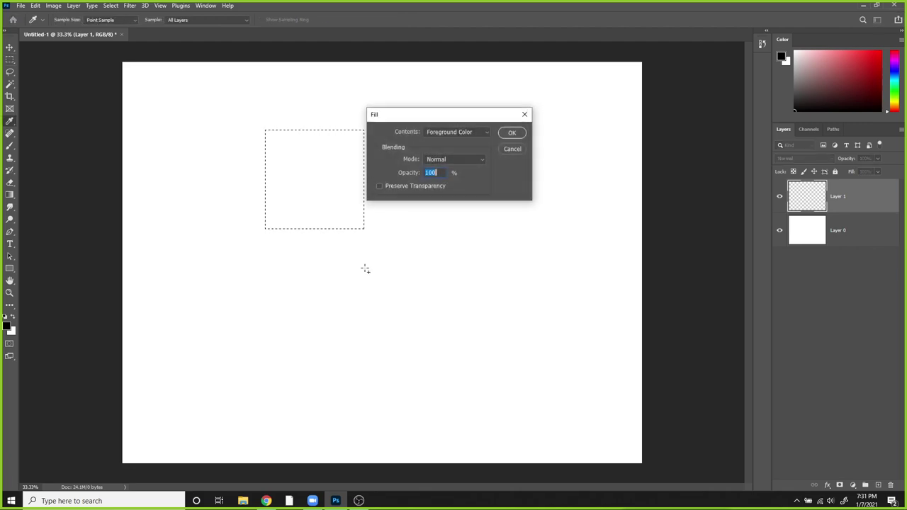
key("Return")
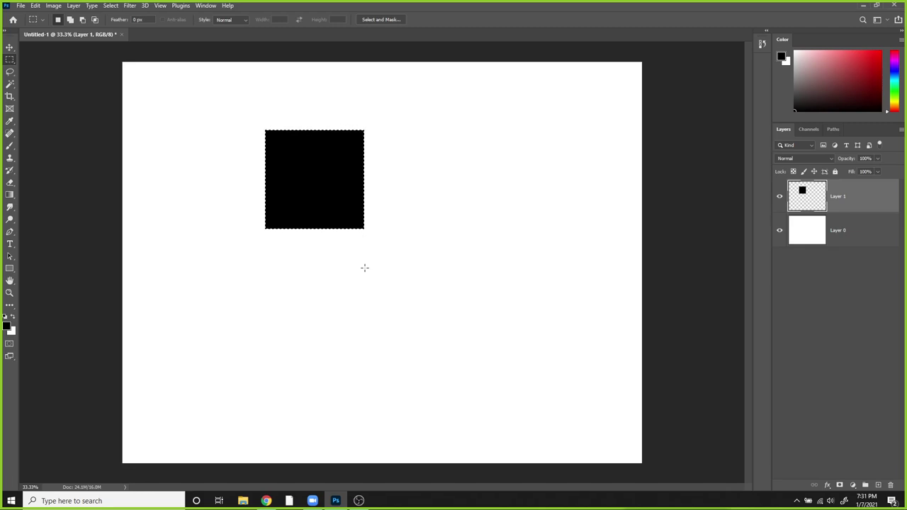
left_click(396, 309)
Drag the black square with the Move tool (V) into the canvas's top-left corner.
key("v")
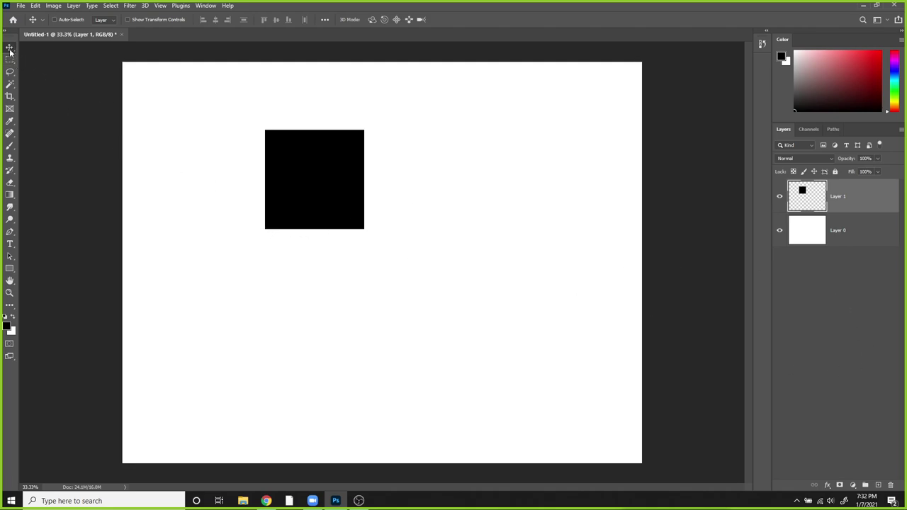
left_click_drag(298, 175, 201, 130)
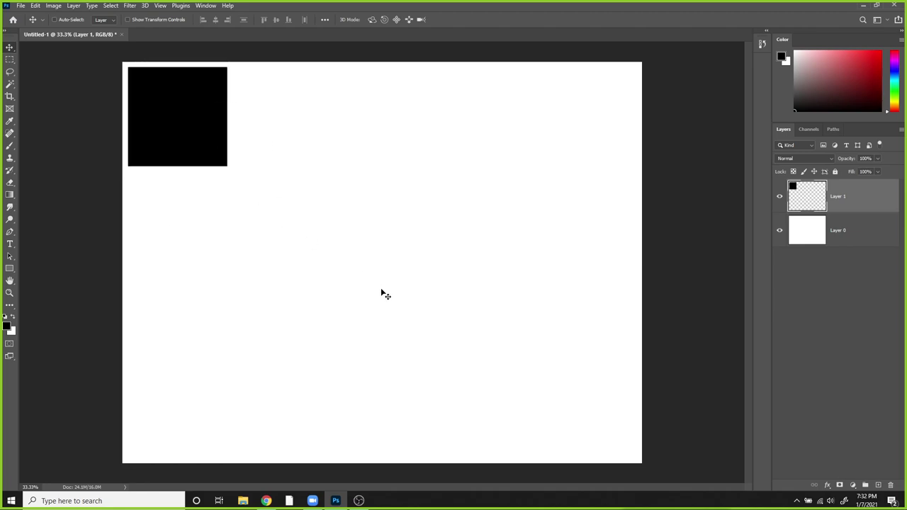
left_click_drag(153, 107, 190, 96)
Draw and clear a marquee, then move the square down-right, checking its edge distances.
key("m")
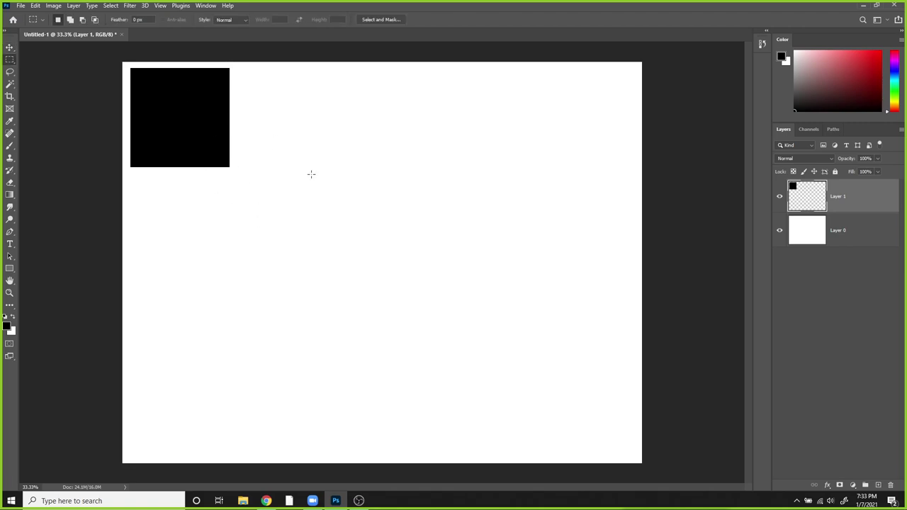
left_click_drag(309, 215, 190, 189)
left_click_drag(415, 276, 150, 42)
key("ctrl+d")
key("v")
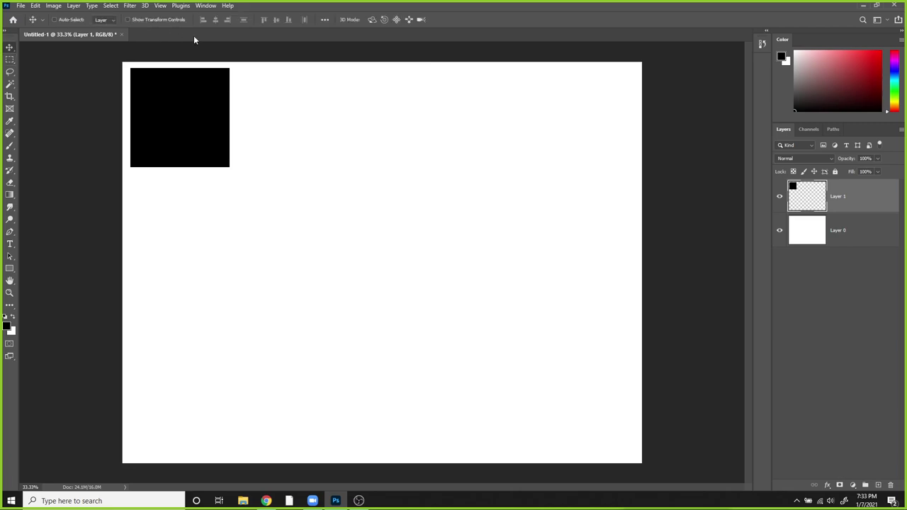
left_click_drag(200, 123, 270, 226)
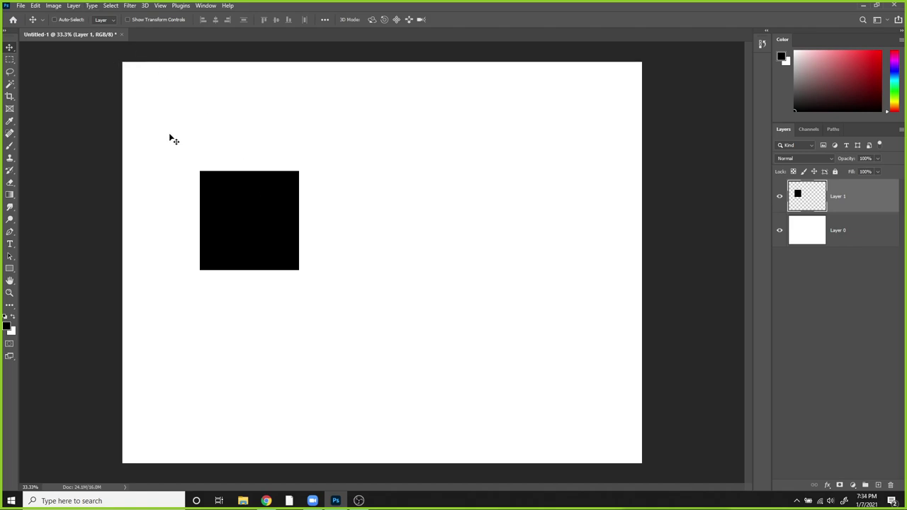
key("ctrl")
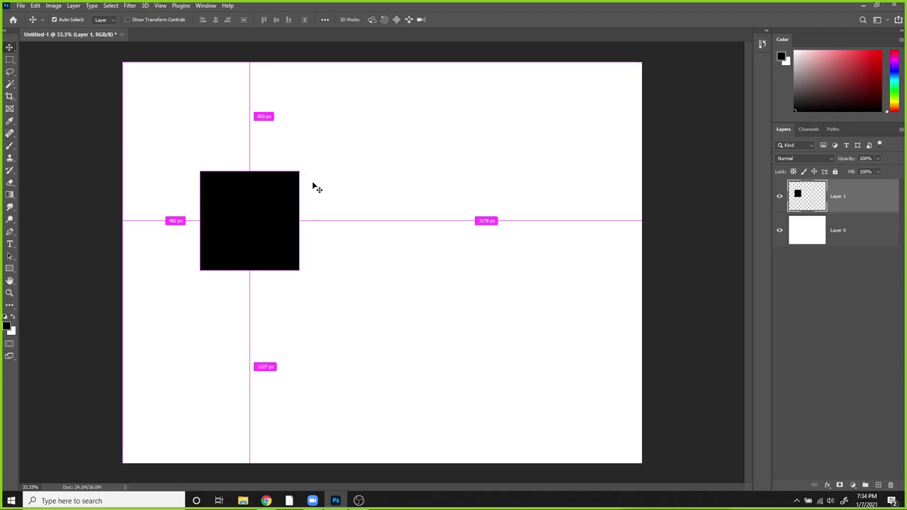
key("ctrl+t")
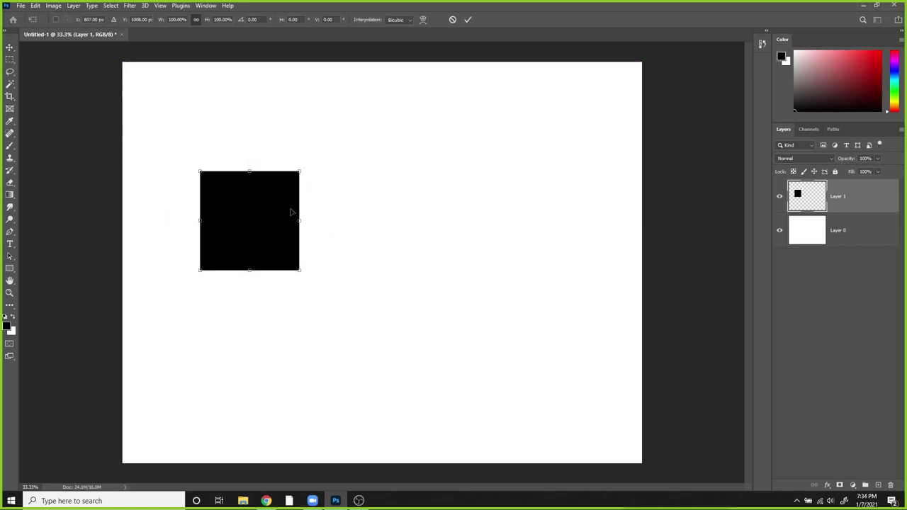
left_click(671, 13)
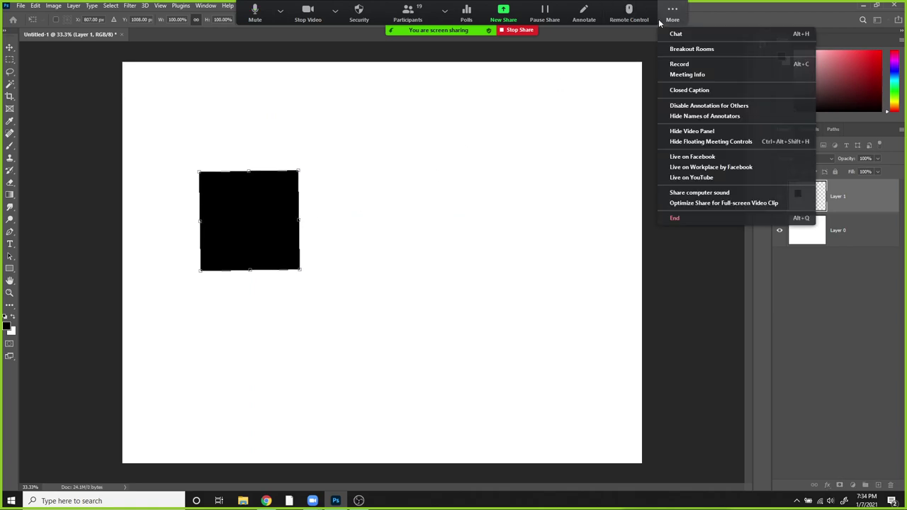
left_click(680, 142)
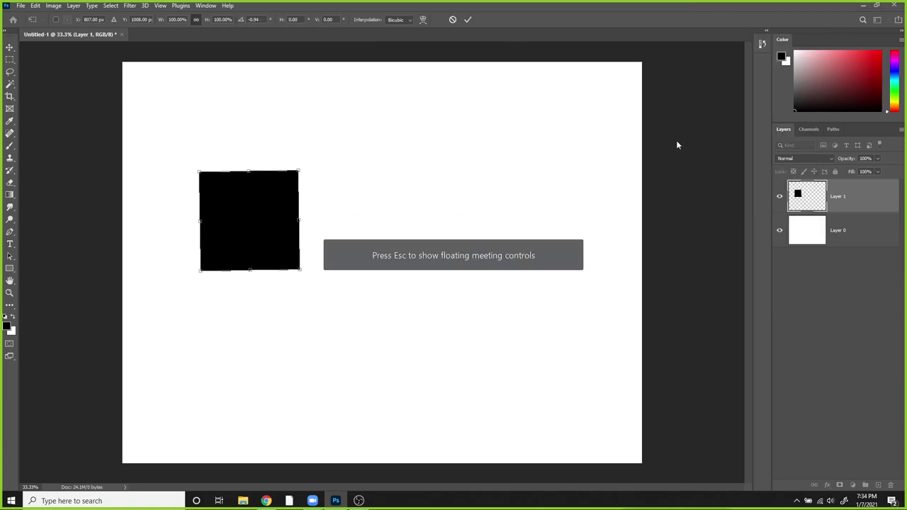
key("Return")
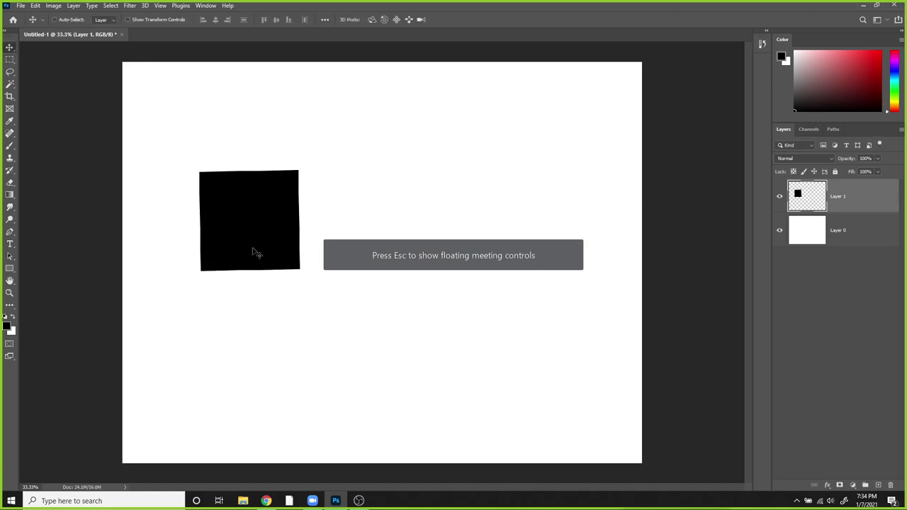
key("Escape")
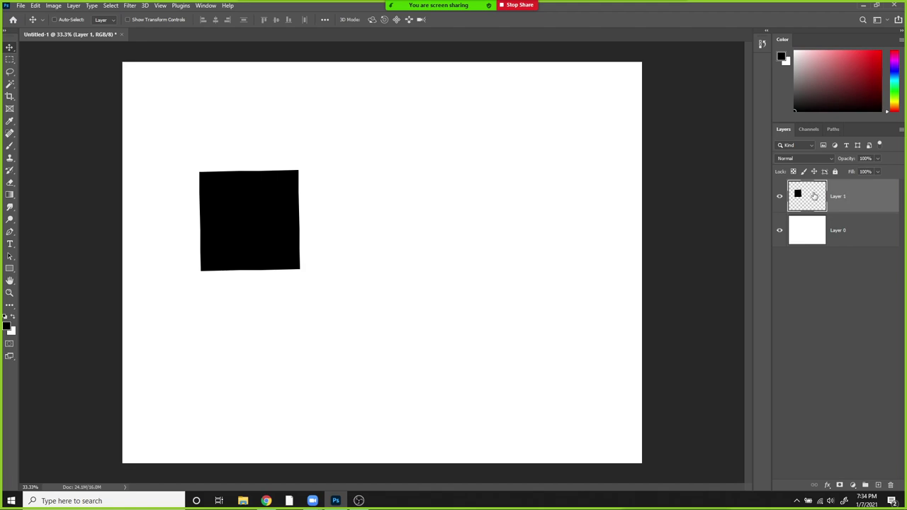
key("ctrl")
left_click_drag(671, 201, 695, 202)
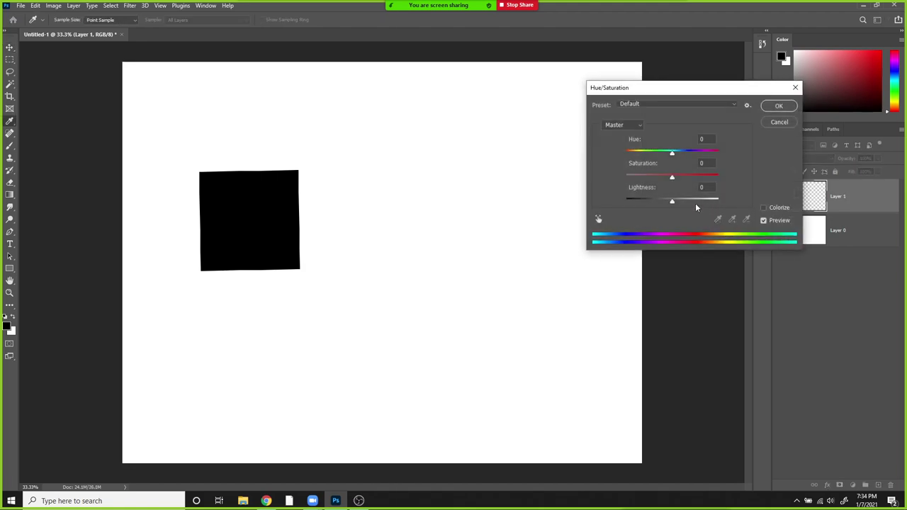
key("Return")
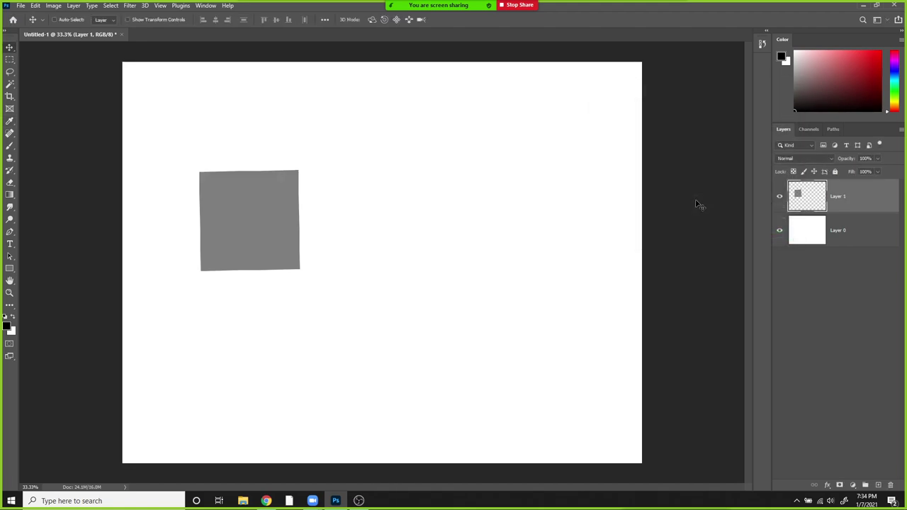
key("ctrl+t")
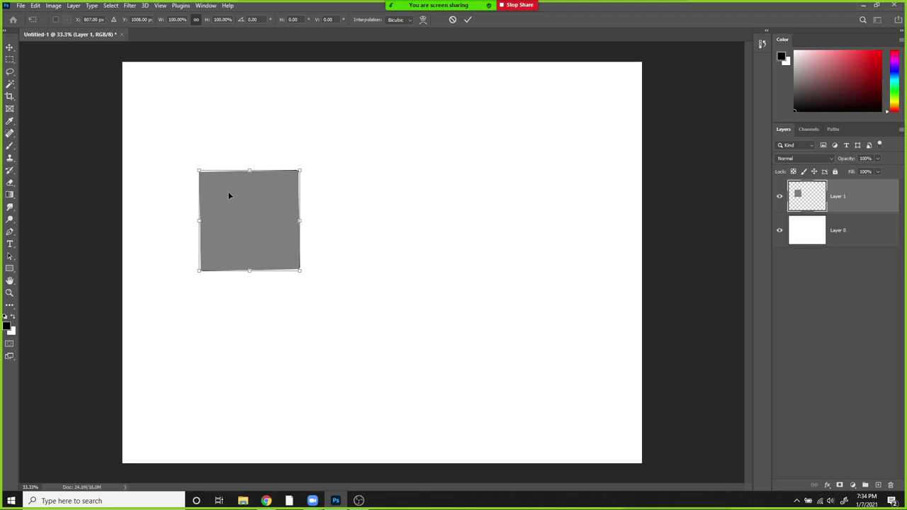
left_click_drag(199, 171, 208, 146)
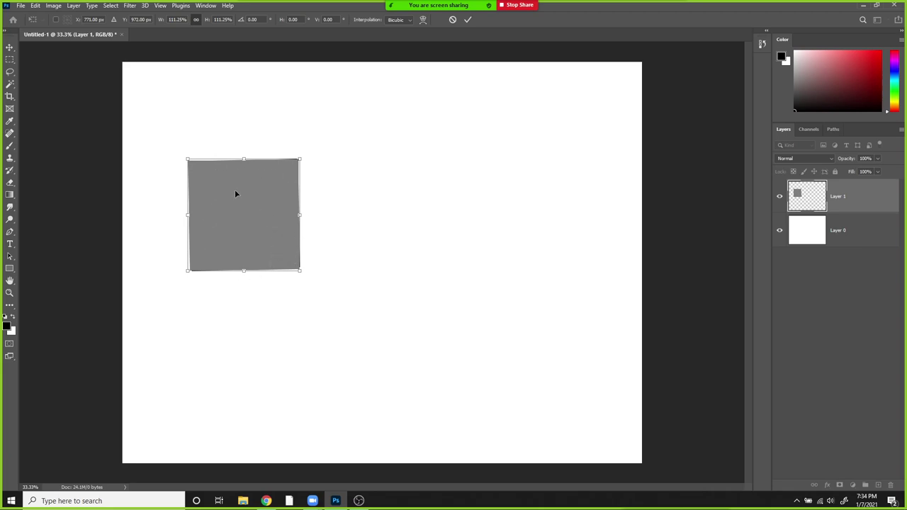
left_click_drag(297, 269, 503, 301)
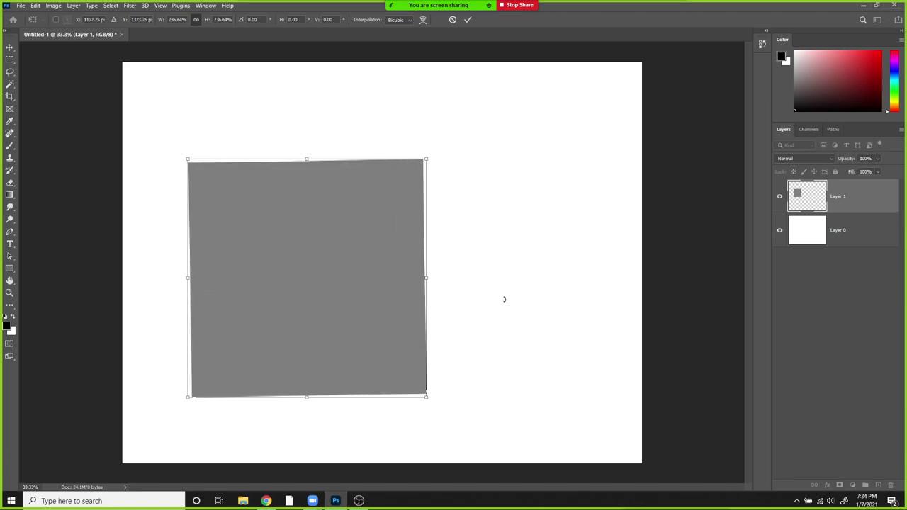
double_click(271, 318)
key("ctrl+z")
key("ctrl+z")
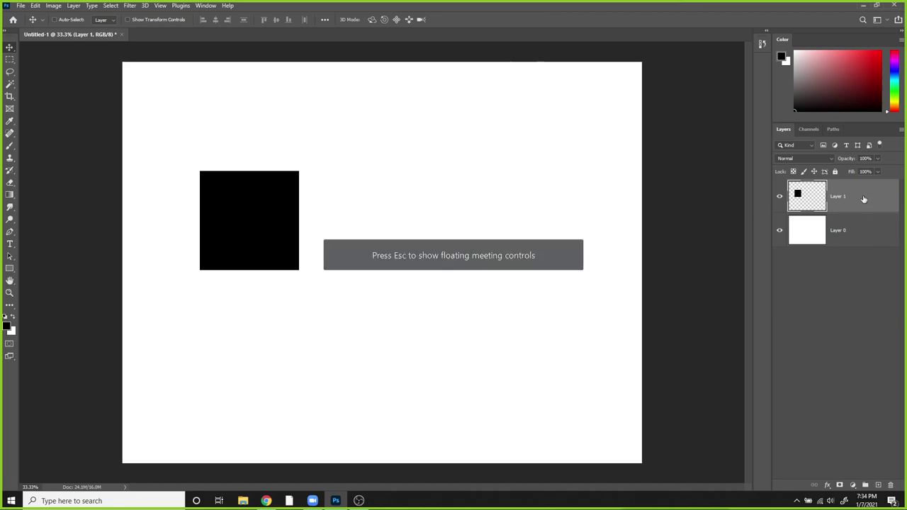
Free Transform the square to about 270% size and inspect it at 200% zoom.
key("ctrl+t")
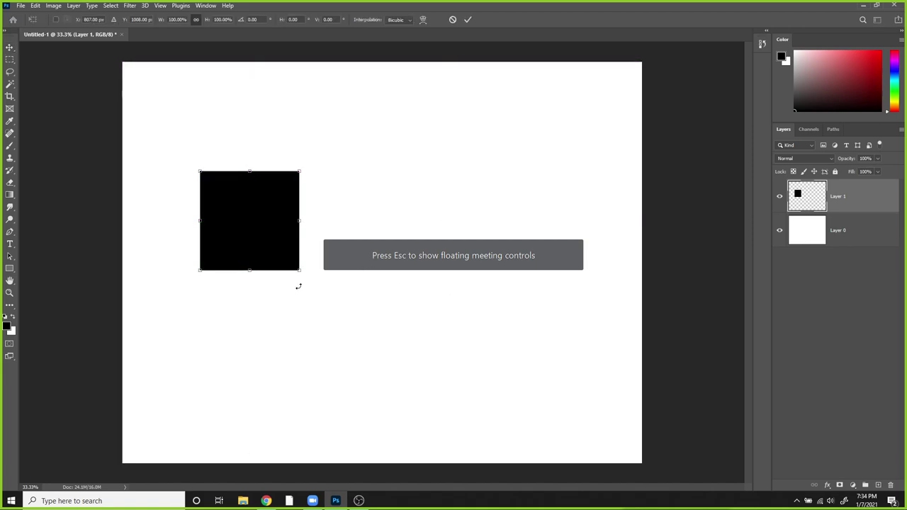
left_click_drag(299, 271, 416, 310)
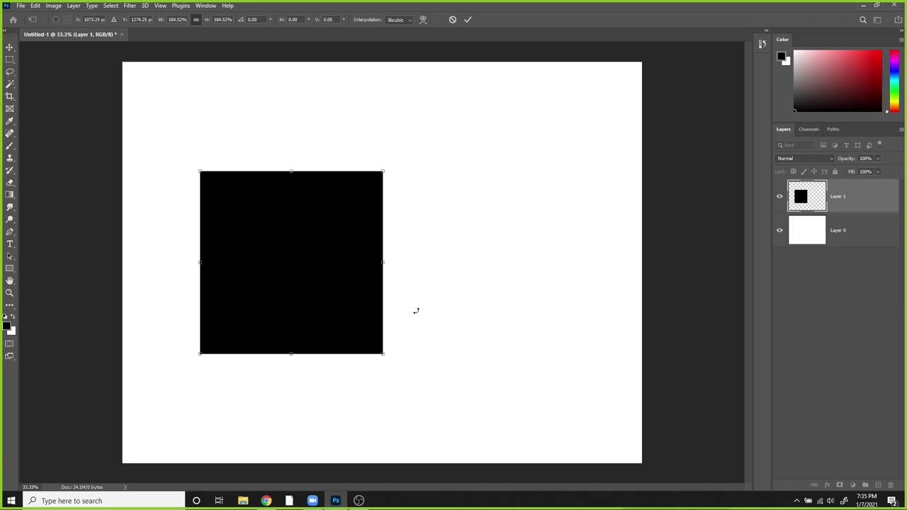
left_click_drag(383, 353, 467, 432)
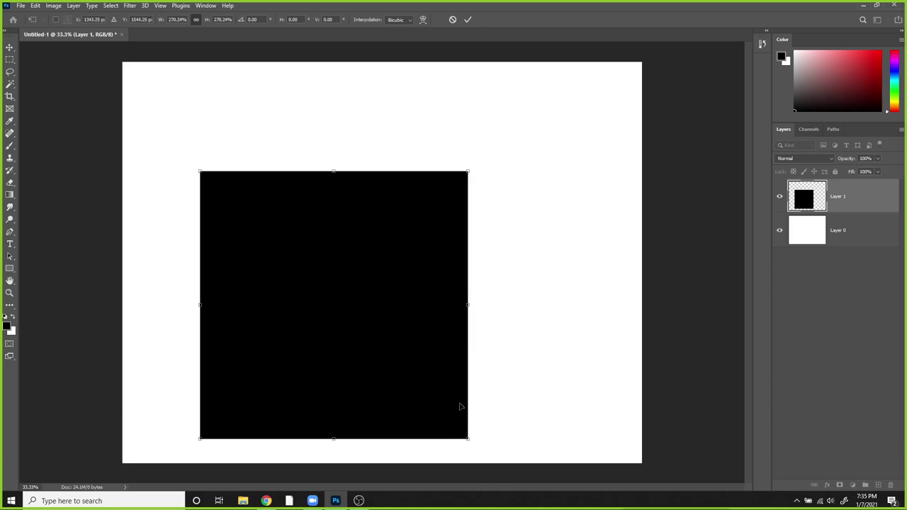
key("Return")
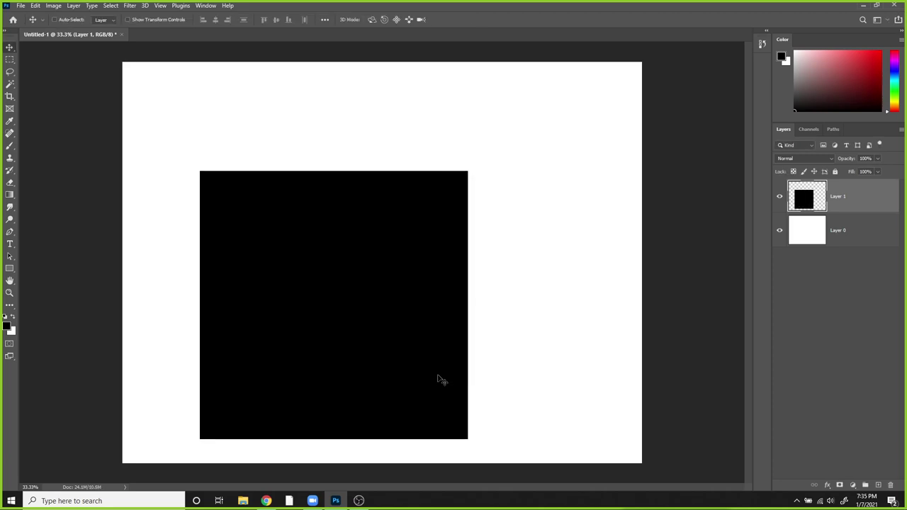
key("ctrl+plus")
key("ctrl+plus")
key("ctrl+plus")
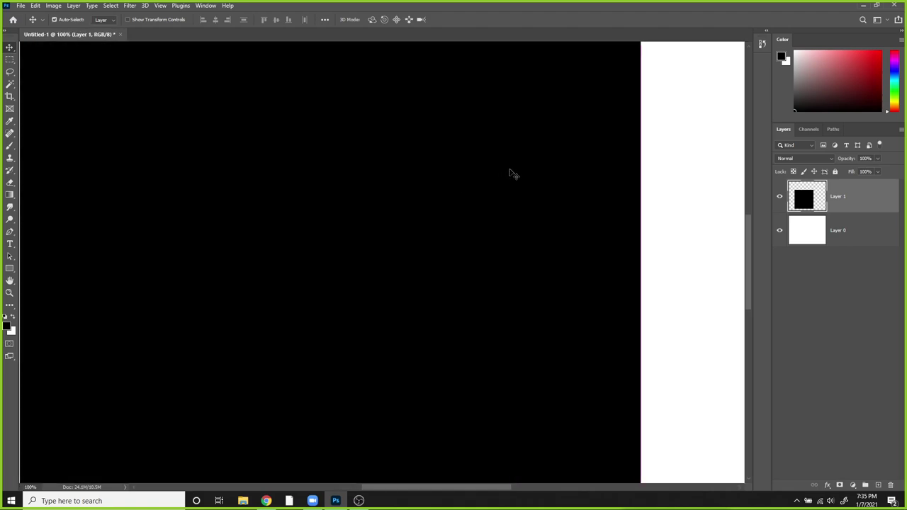
key("ctrl+plus")
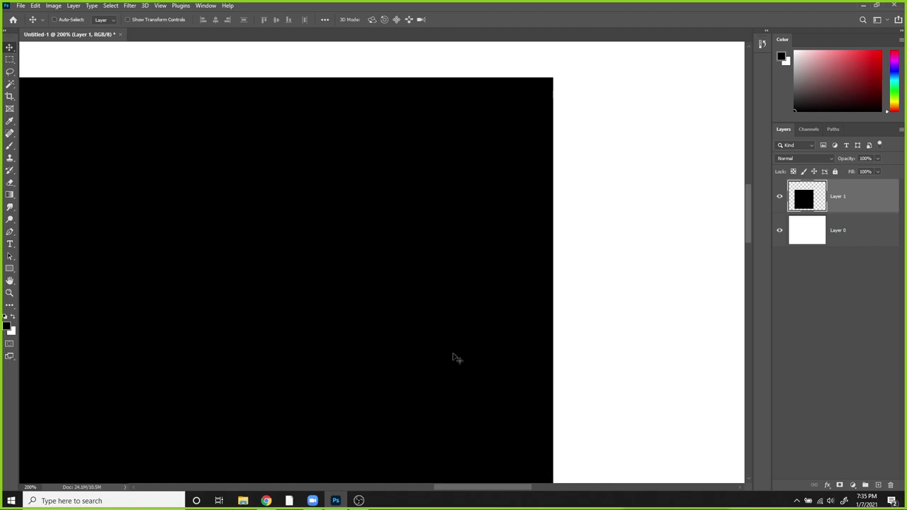
key("ctrl+minus")
key("ctrl+minus")
key("ctrl+minus")
key("ctrl+minus")
key("ctrl+minus")
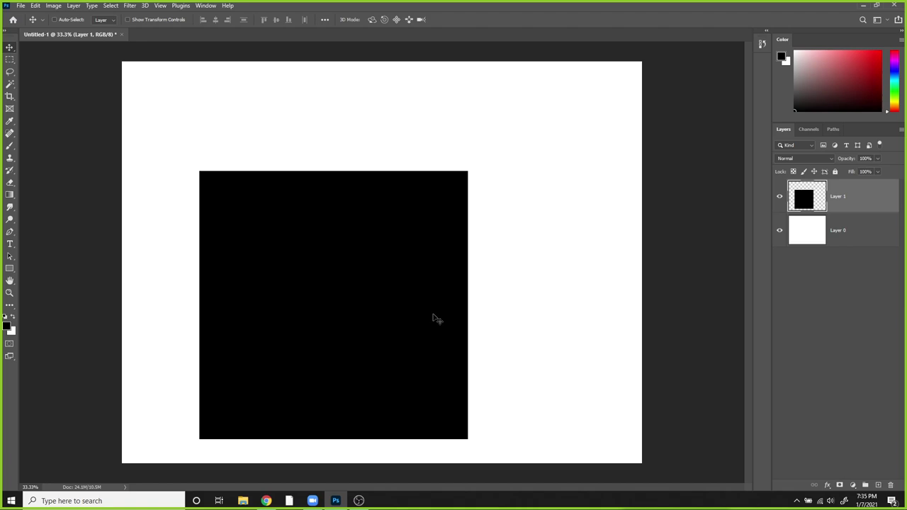
Shrink the black square to a tiny size with Free Transform.
key("ctrl+t")
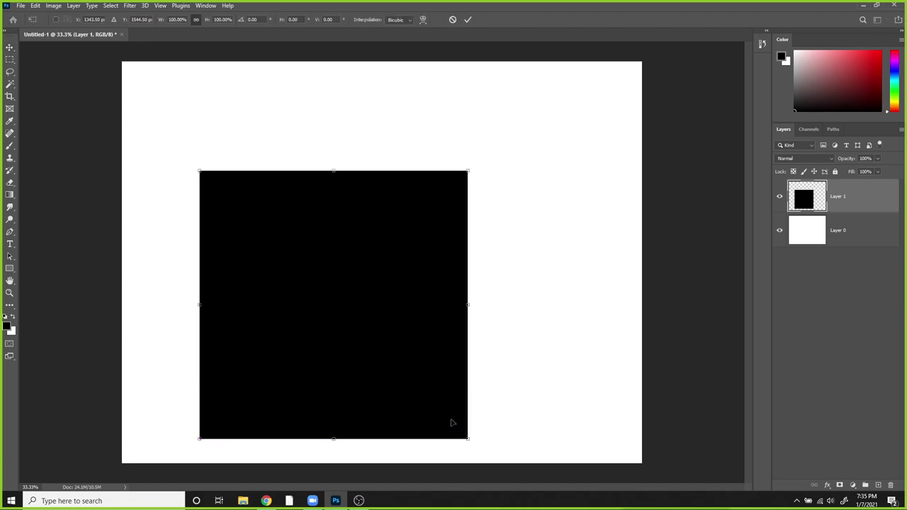
left_click_drag(464, 440, 270, 240)
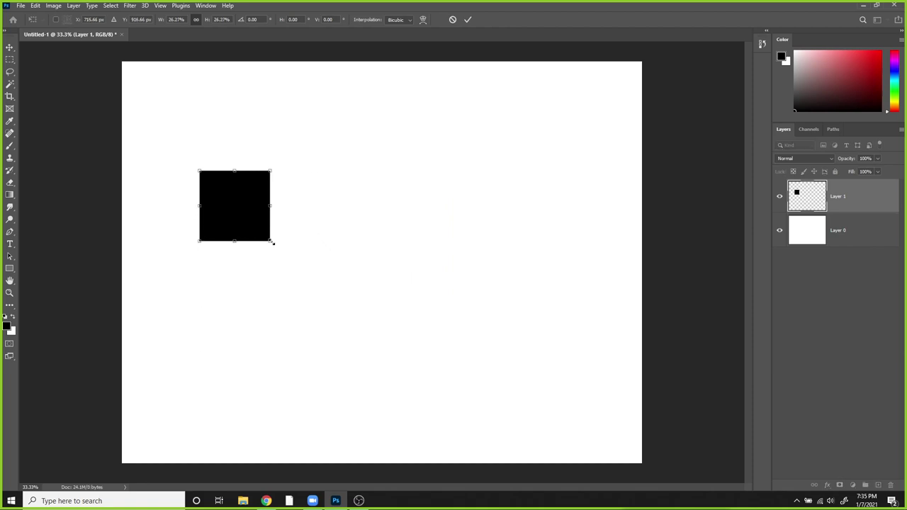
left_click_drag(269, 240, 216, 186)
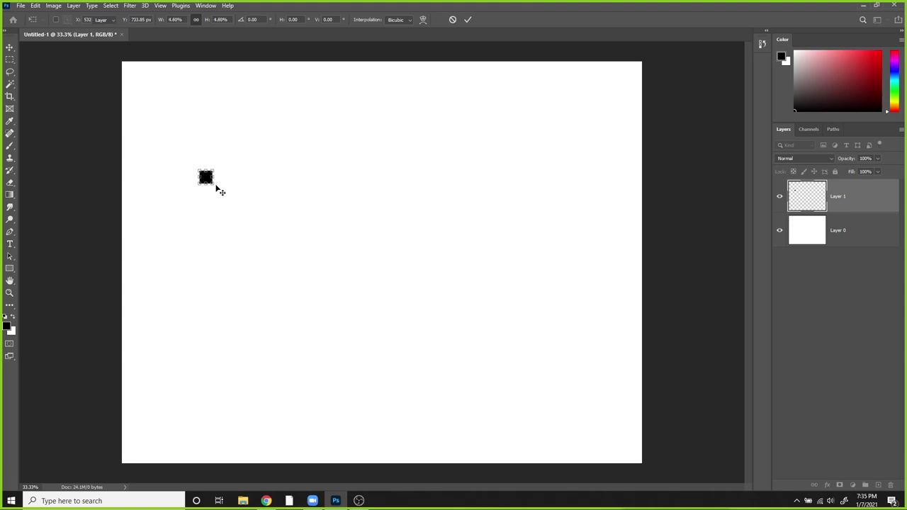
key("Return")
Enlarge the tiny square again, then undo back to the small top-left square.
key("ctrl+t")
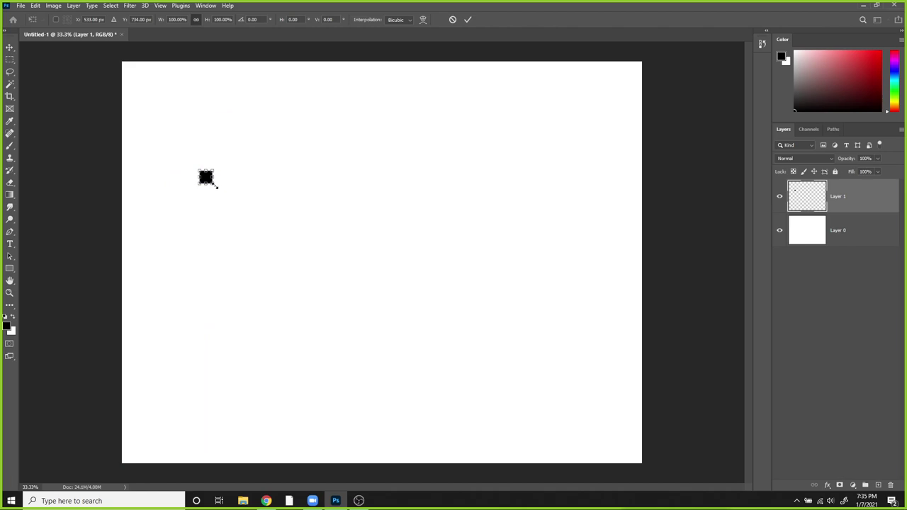
left_click_drag(214, 184, 433, 359)
key("Return")
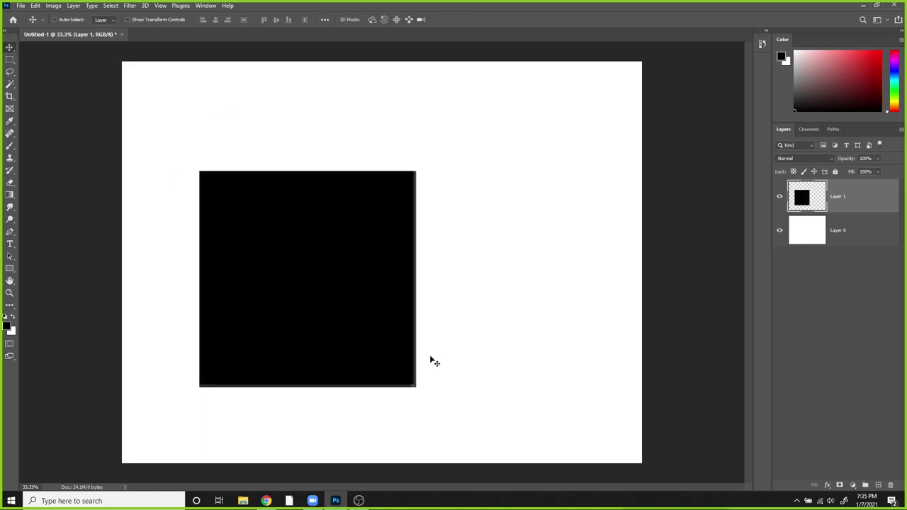
scroll(419, 193, "up", 3)
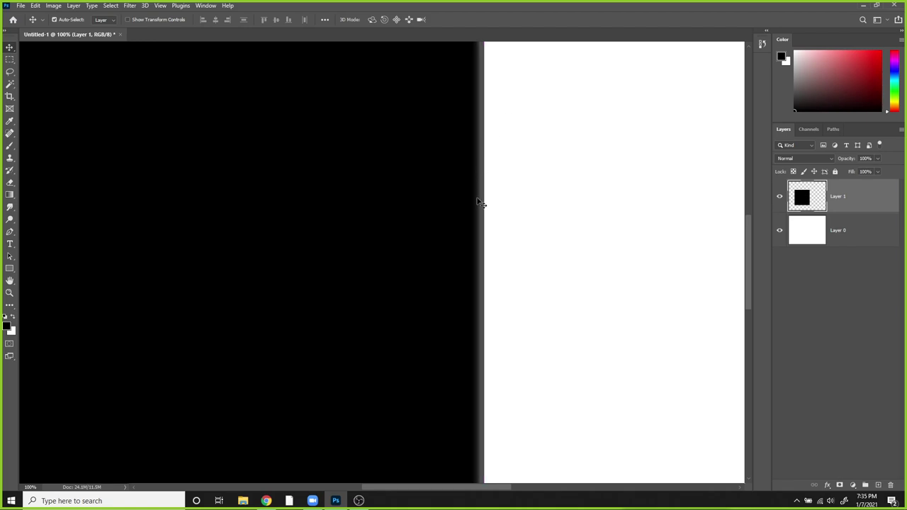
scroll(479, 203, "down", 3)
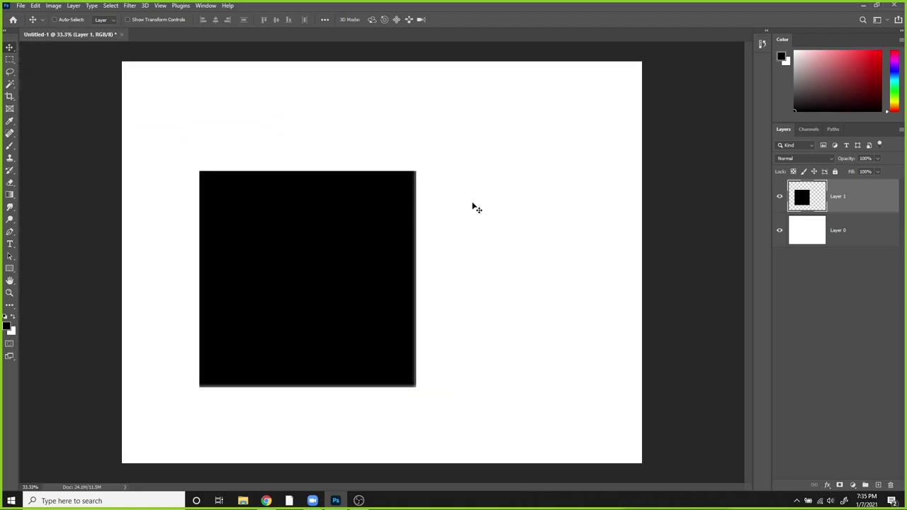
key("ctrl+z")
key("ctrl+z")
key("ctrl+z")
key("ctrl+z")
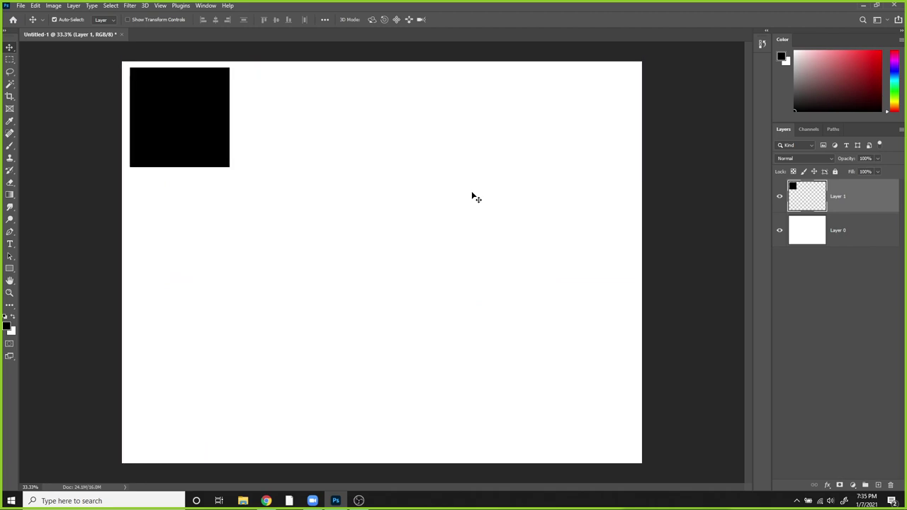
Move the black square to the canvas's left side, slightly above centre.
left_click_drag(201, 132, 283, 263)
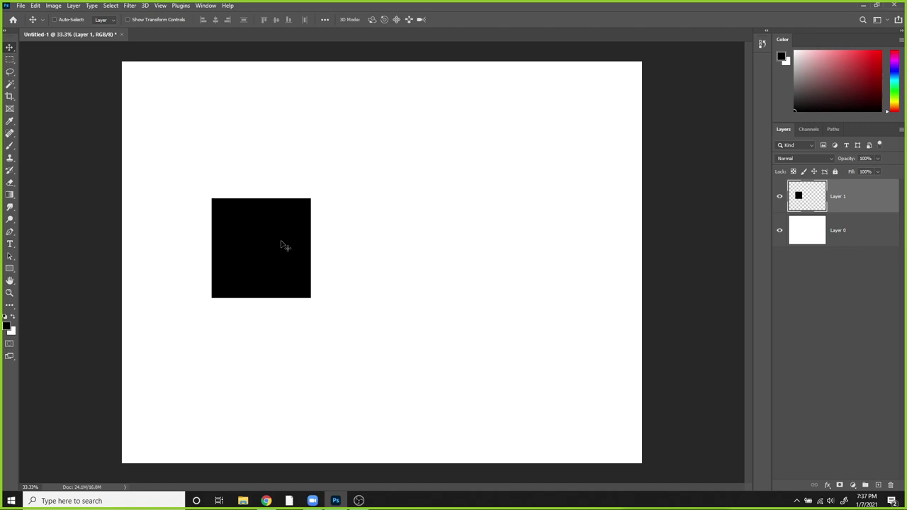
Free Transform the black square and narrow it into a thin bar.
key("ctrl")
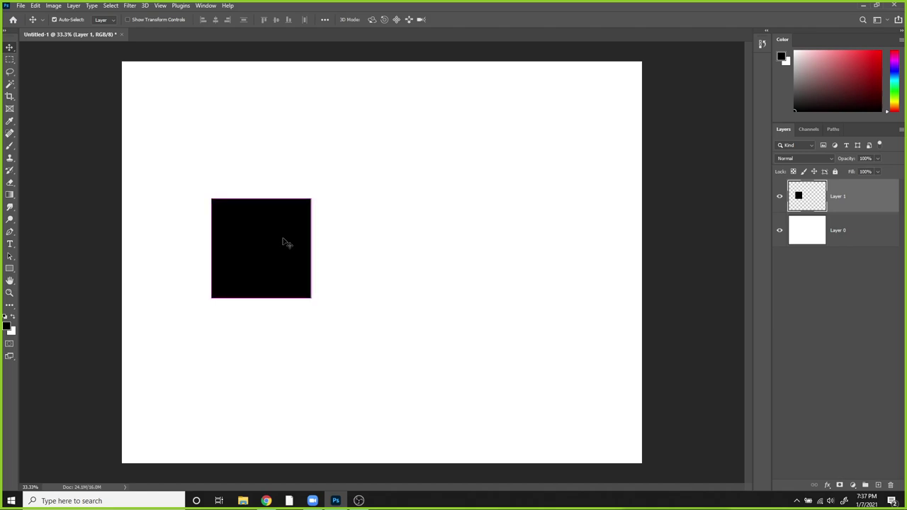
key("ctrl+t")
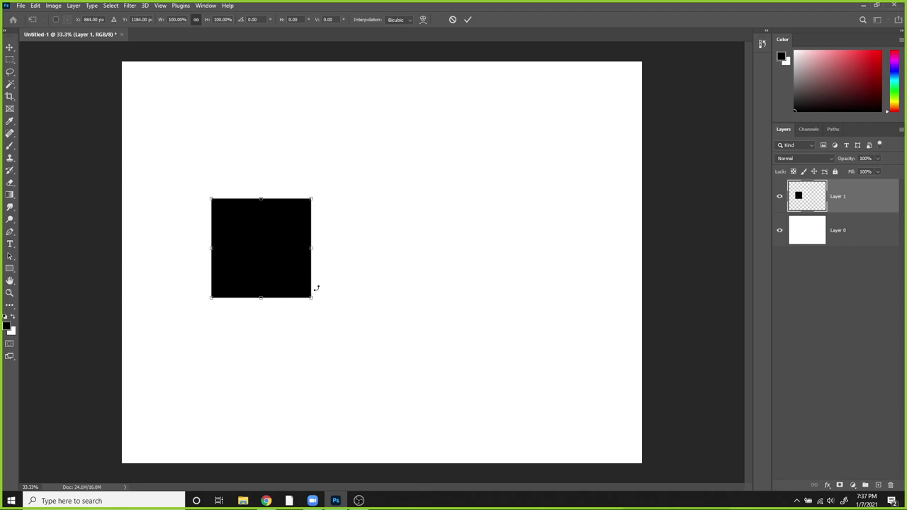
left_click_drag(312, 298, 388, 338)
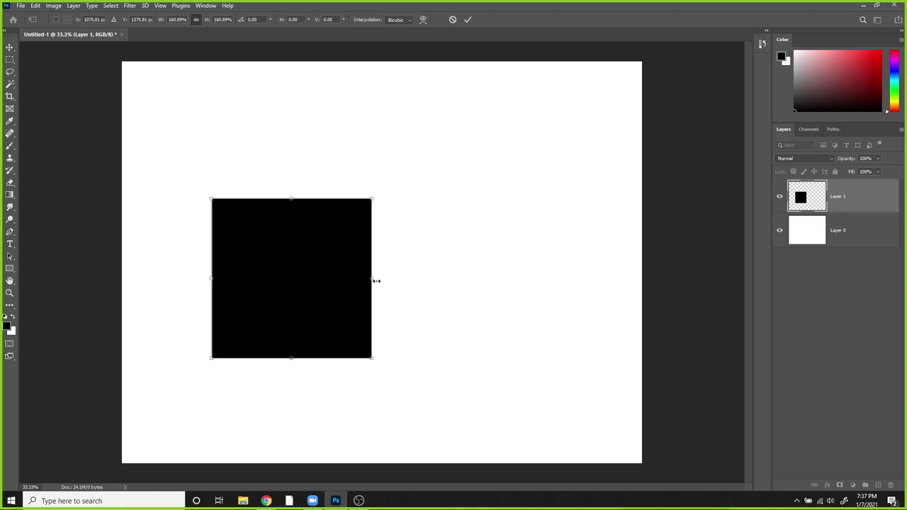
left_click_drag(371, 279, 233, 279)
left_click_drag(239, 230, 221, 230)
Stretch the bar to the canvas top and bottom (about 9.5% × 425%) and commit.
left_click_drag(215, 199, 216, 51)
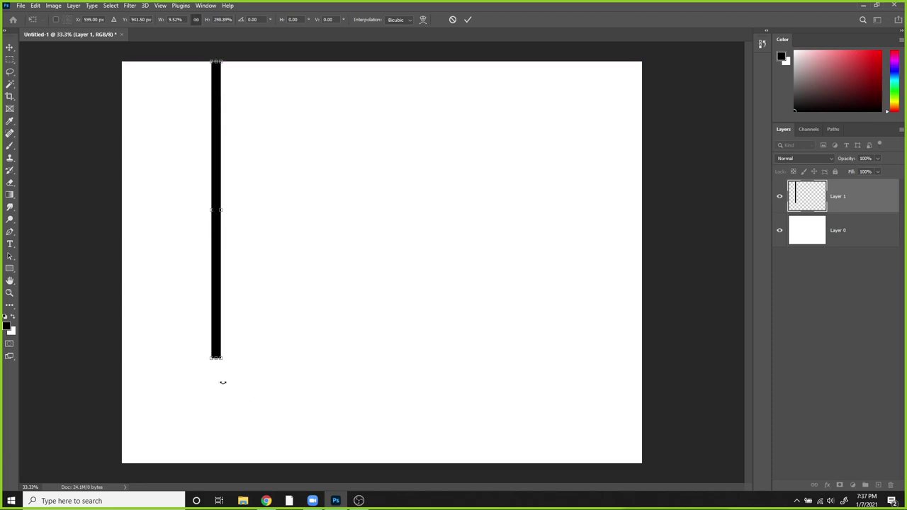
left_click_drag(217, 358, 218, 463)
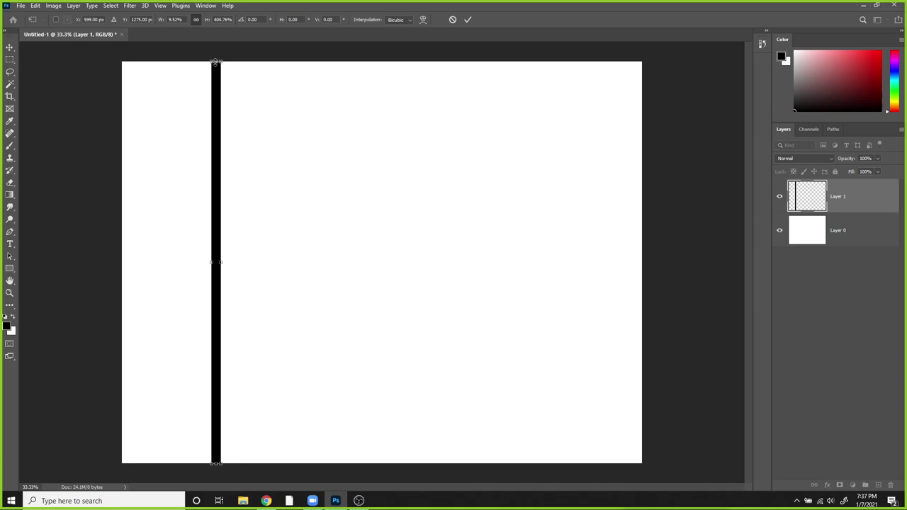
left_click_drag(216, 61, 215, 61)
left_click_drag(216, 61, 216, 49)
left_click_drag(215, 463, 216, 471)
key("Return")
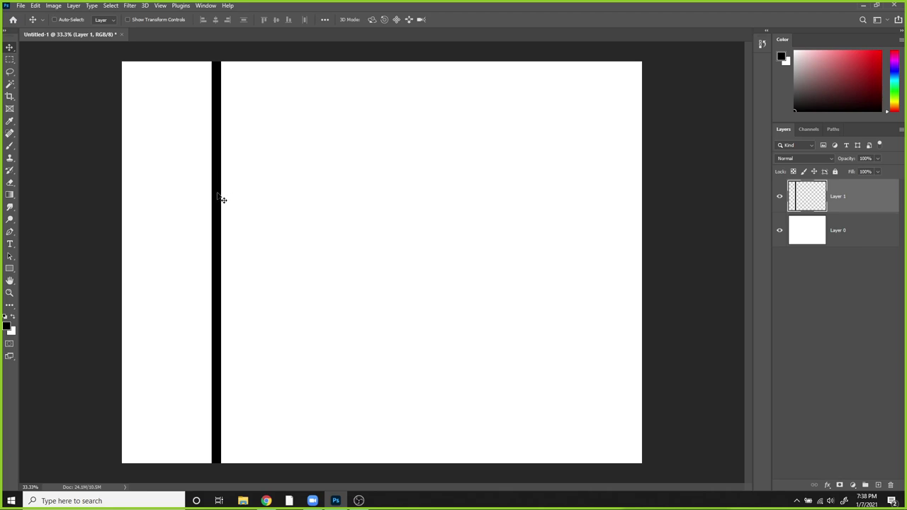
Undo to the square, then transform it to 13.81% × 229.37%, tilted 4.15°.
key("ctrl+z")
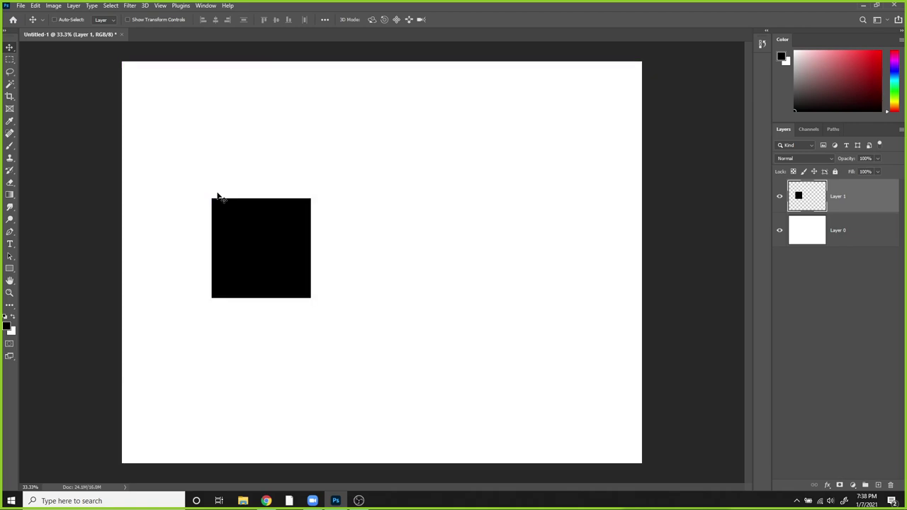
key("ctrl+t")
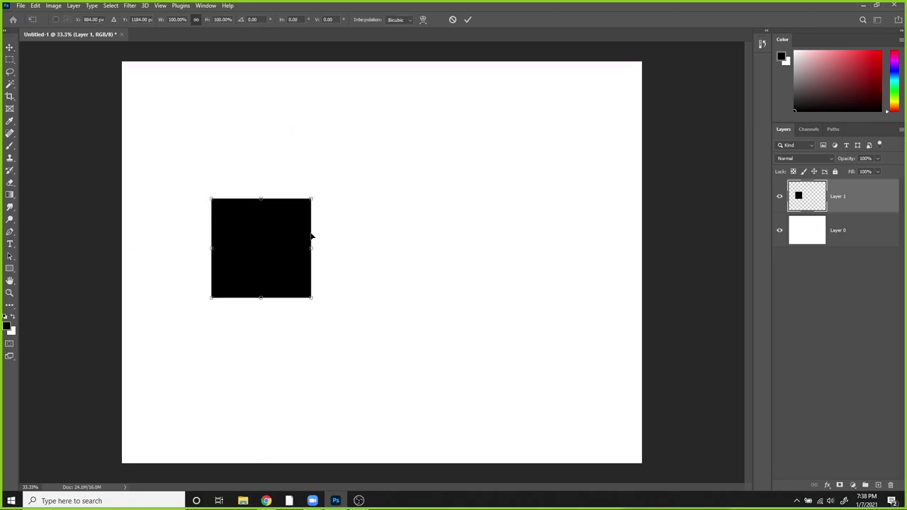
left_click_drag(309, 235, 226, 221)
left_click_drag(218, 300, 218, 371)
left_click_drag(218, 195, 218, 142)
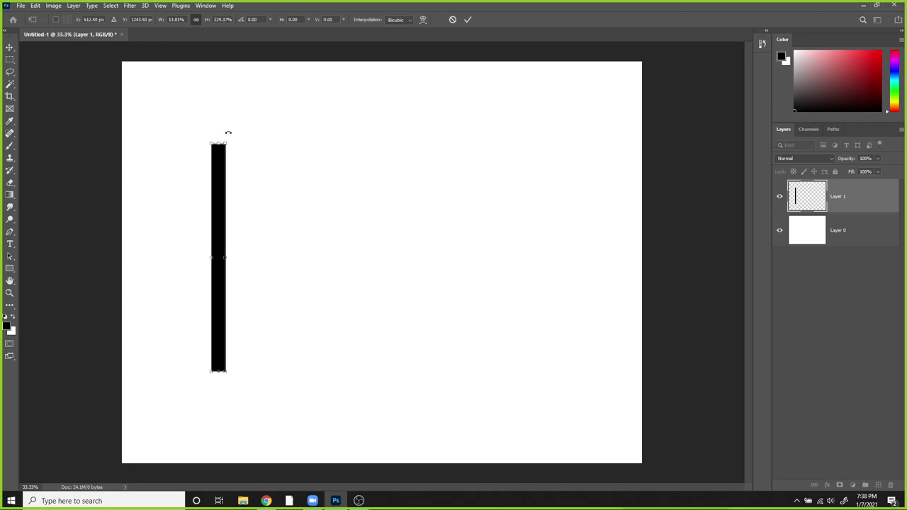
left_click_drag(228, 133, 233, 162)
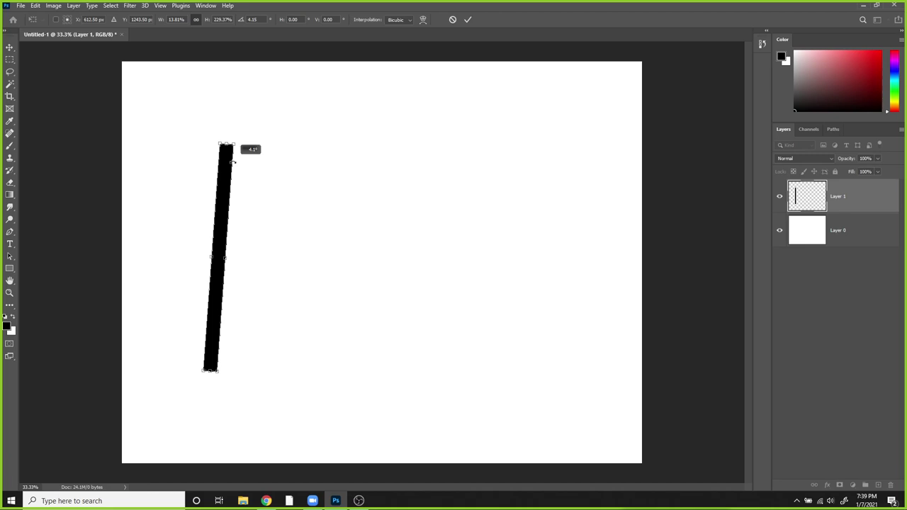
Rotate the bar to lie horizontal at 90° and move it higher on the canvas.
left_click_drag(232, 162, 308, 263)
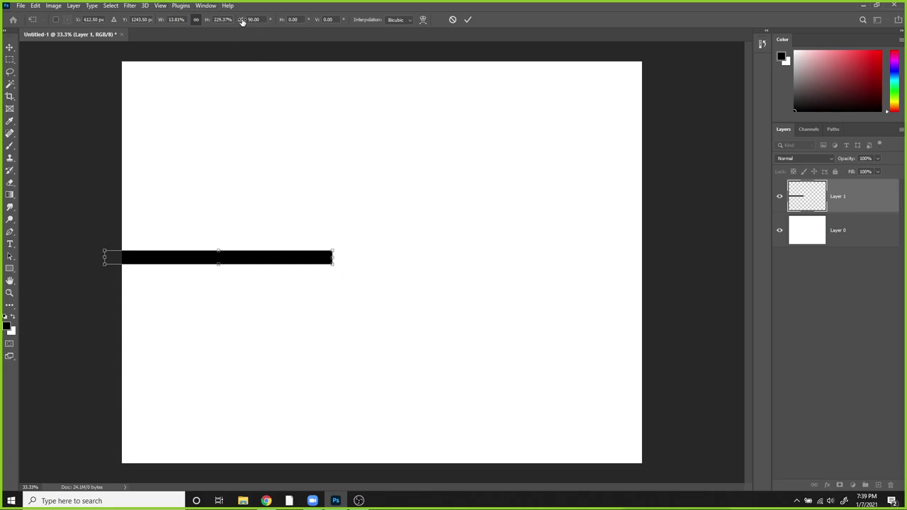
mouse_move(348, 278)
left_mouse_down()
mouse_move(318, 298)
mouse_move(152, 303)
mouse_move(265, 141)
mouse_move(353, 273)
left_mouse_up()
left_click_drag(245, 259, 295, 226)
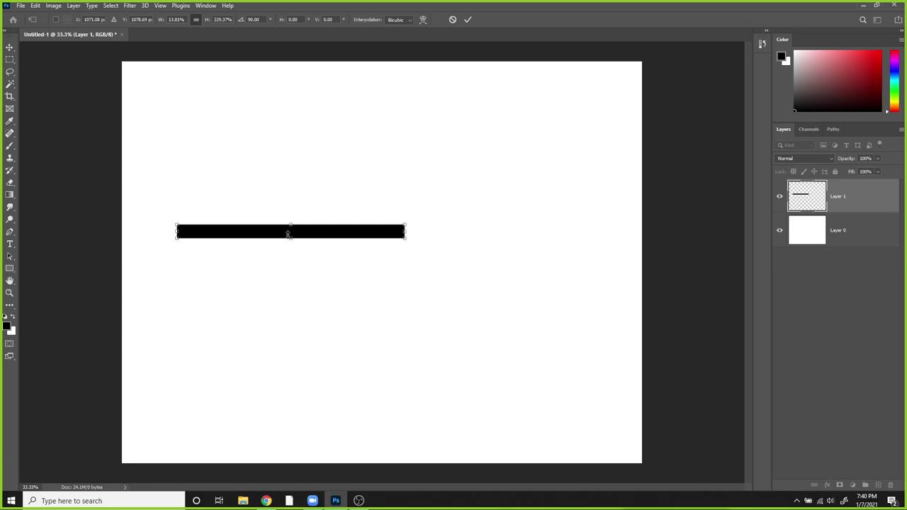
left_click_drag(273, 235, 264, 151)
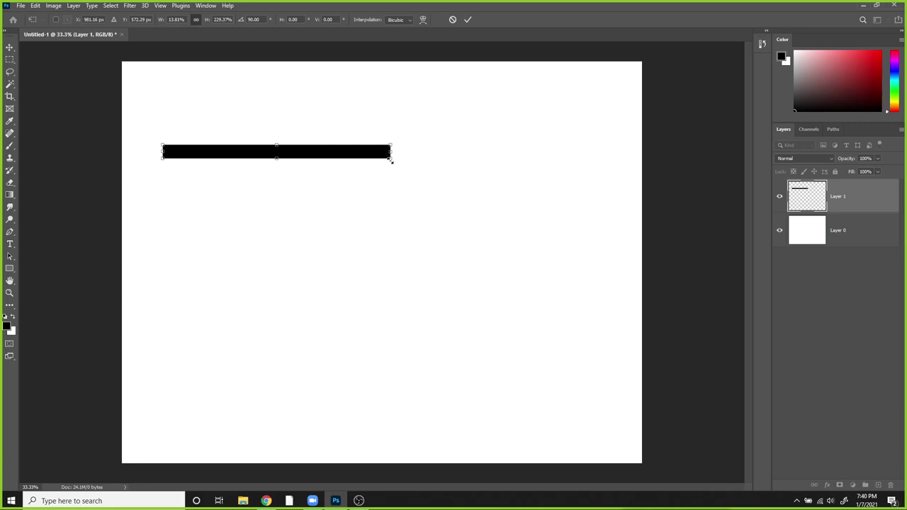
Stretch the bar to 17.62% × 331.11%, tilt it to 117.15°, position and commit.
left_click_drag(391, 161, 439, 238)
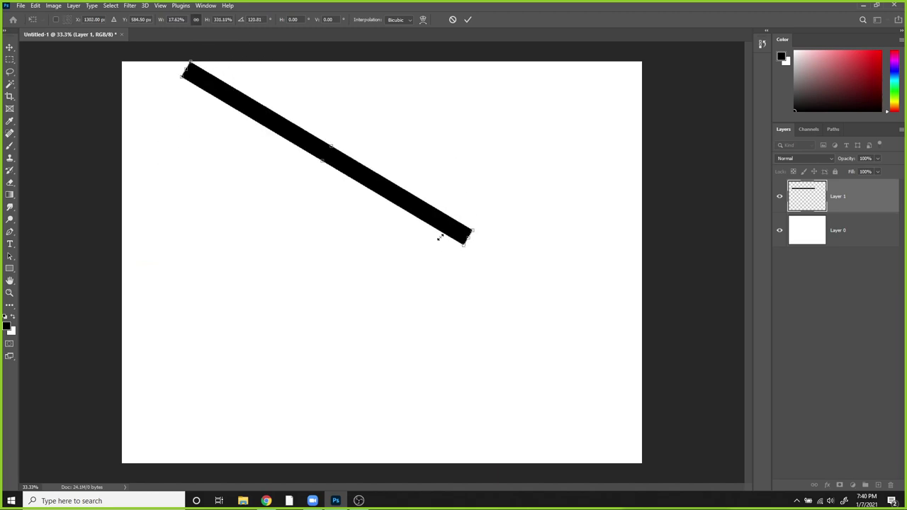
left_click_drag(364, 188, 385, 250)
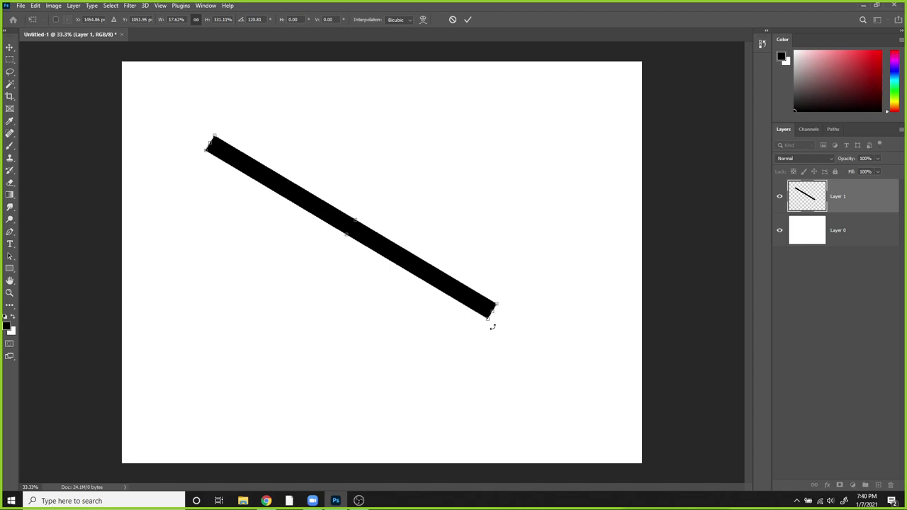
left_click_drag(492, 326, 500, 315)
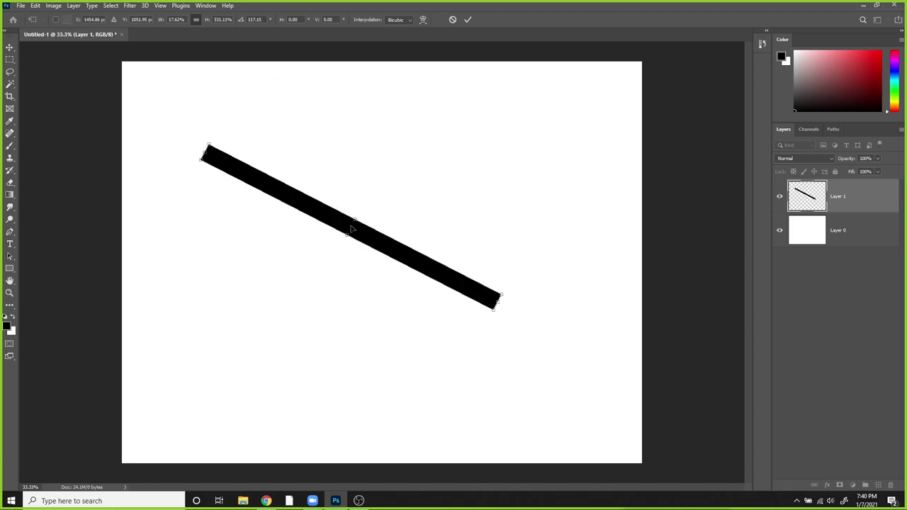
left_click_drag(351, 227, 393, 258)
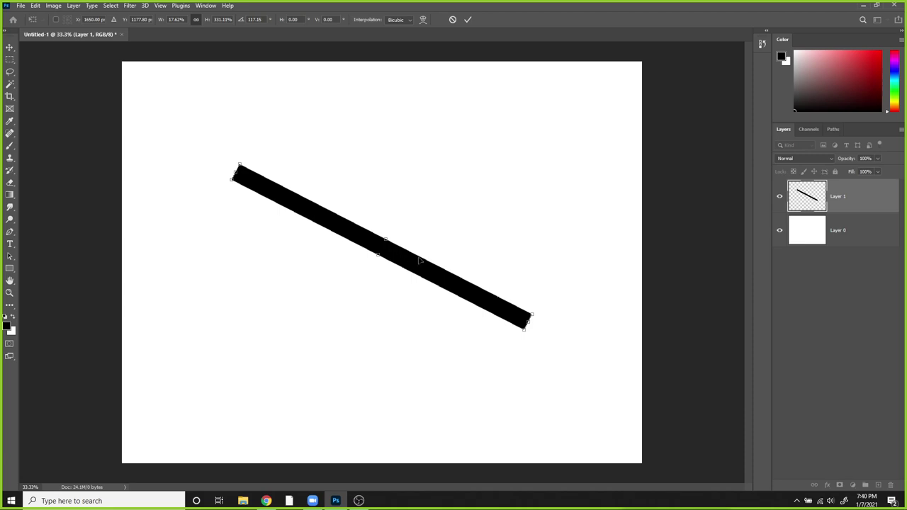
key("Return")
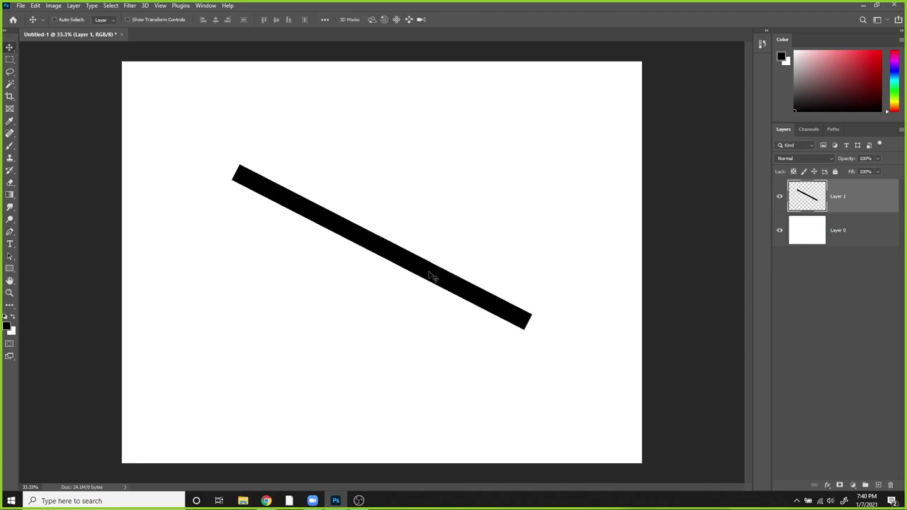
Select the bar's lower part, rotate it about 92° and slide it left into a Y shape.
key("m")
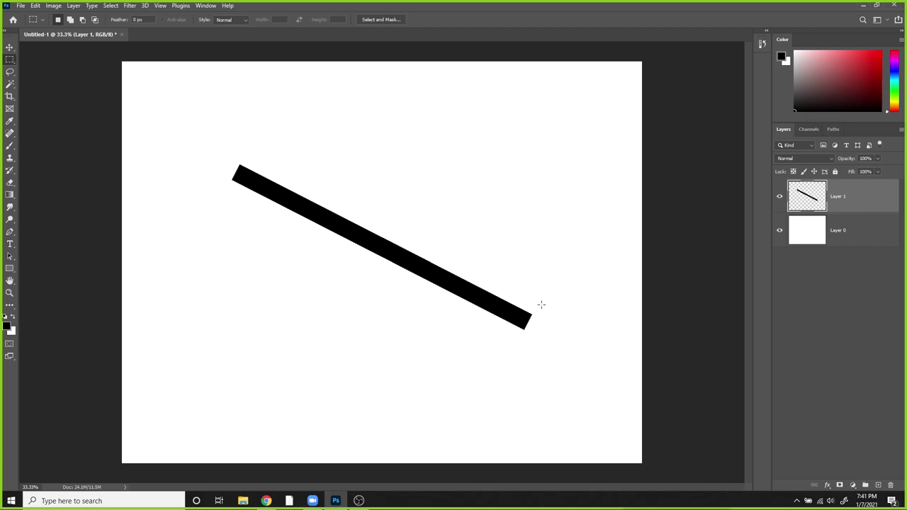
left_click_drag(561, 357, 372, 206)
key("ctrl+t")
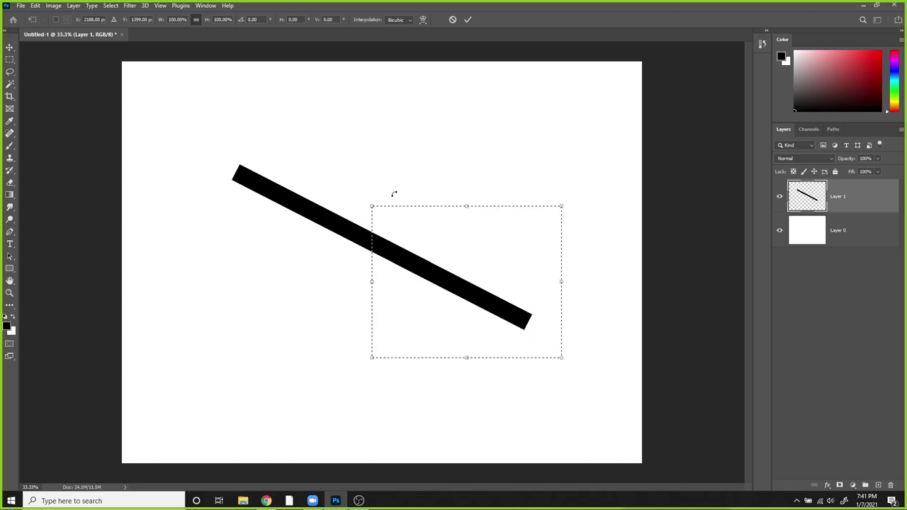
left_click_drag(344, 192, 469, 219)
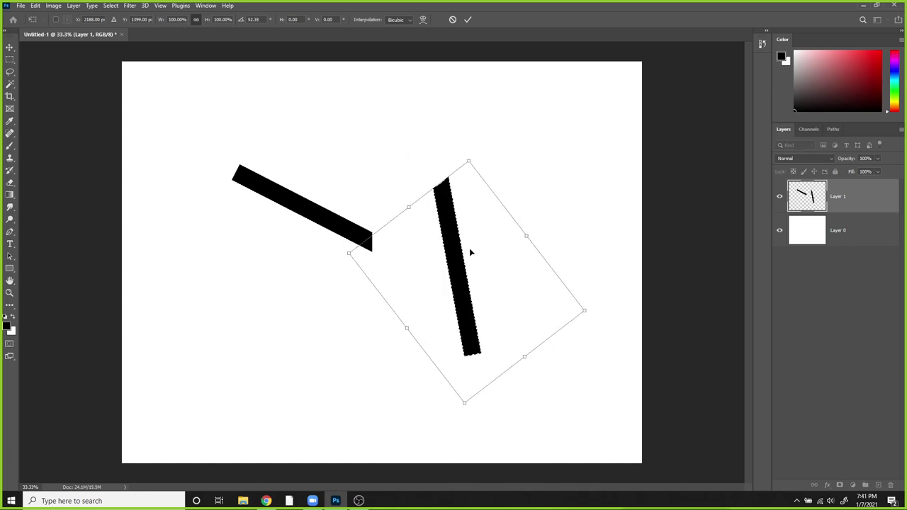
left_click_drag(555, 204, 588, 259)
left_click_drag(484, 177, 556, 170)
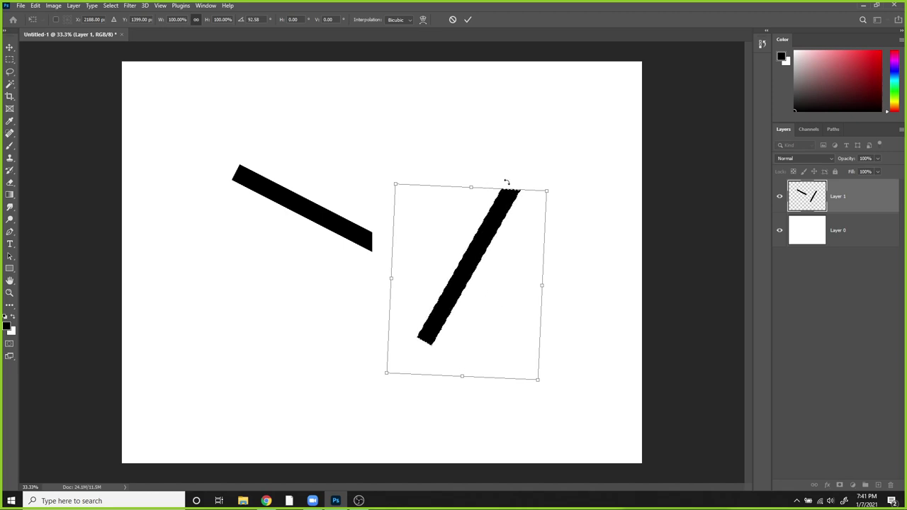
left_click_drag(485, 236, 371, 235)
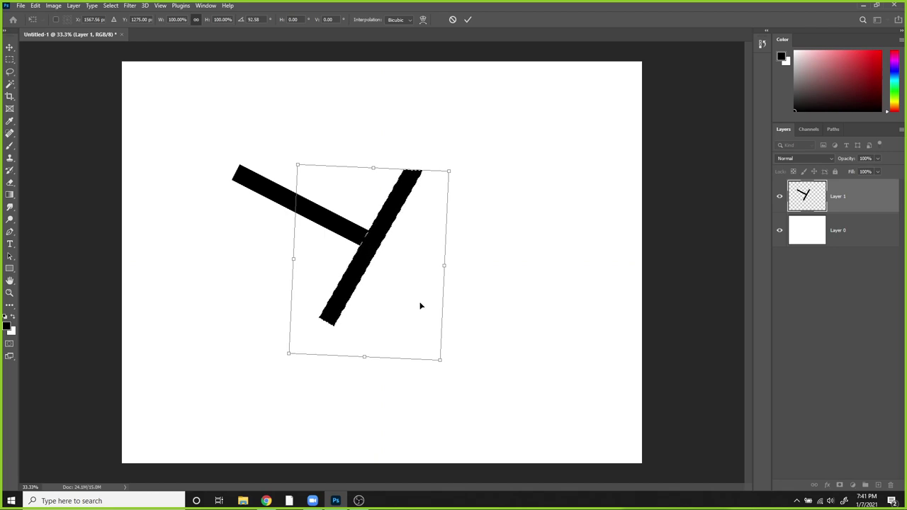
Commit the rotation, then clear both black bars from Layer 1.
key("Return")
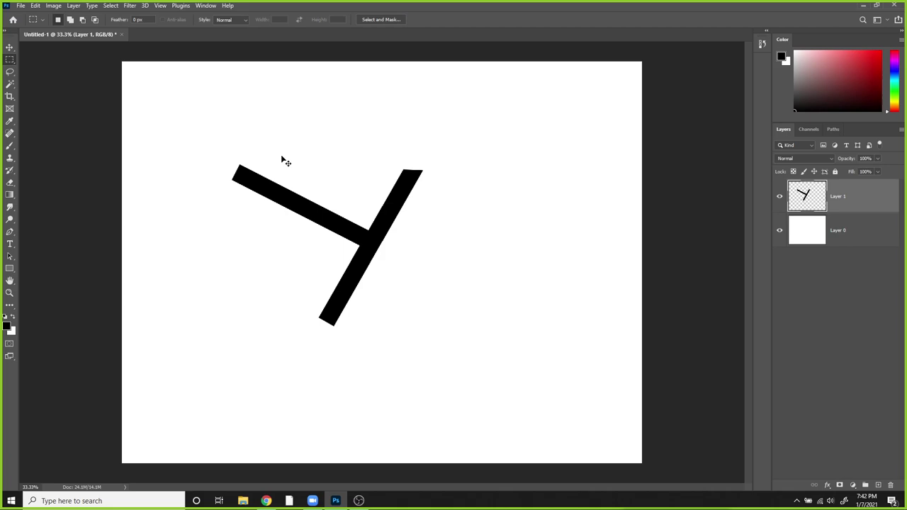
key("ctrl+a")
key("Delete")
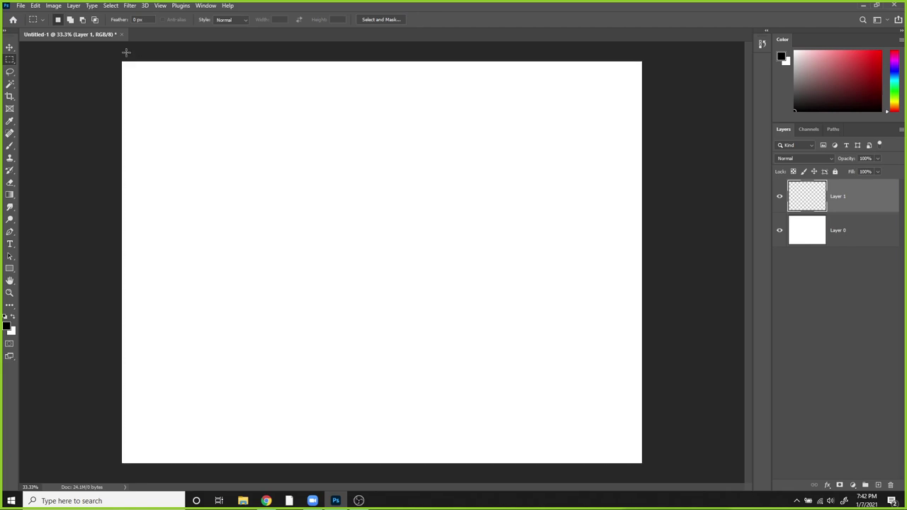
Paint a wide grey test stroke with the Brush, then delete it and deselect.
key("b")
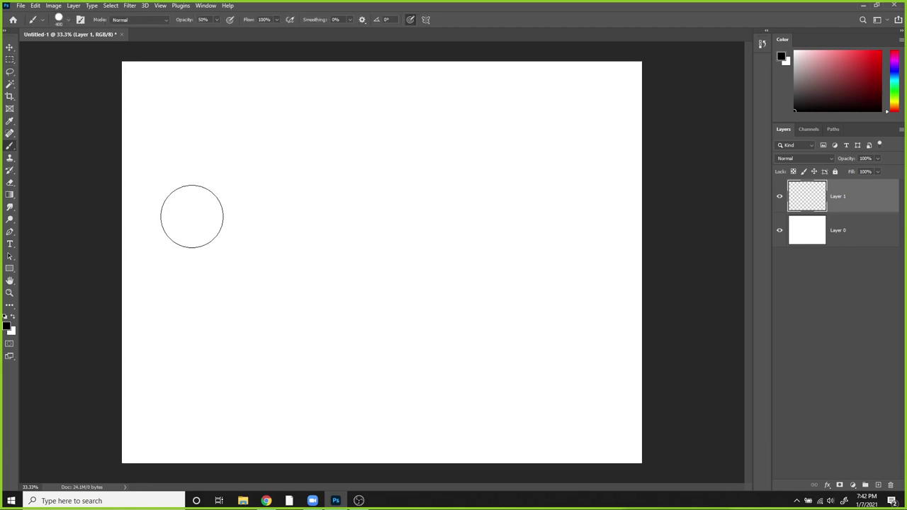
mouse_move(207, 219)
left_mouse_down()
mouse_move(427, 198)
mouse_move(504, 238)
left_mouse_up()
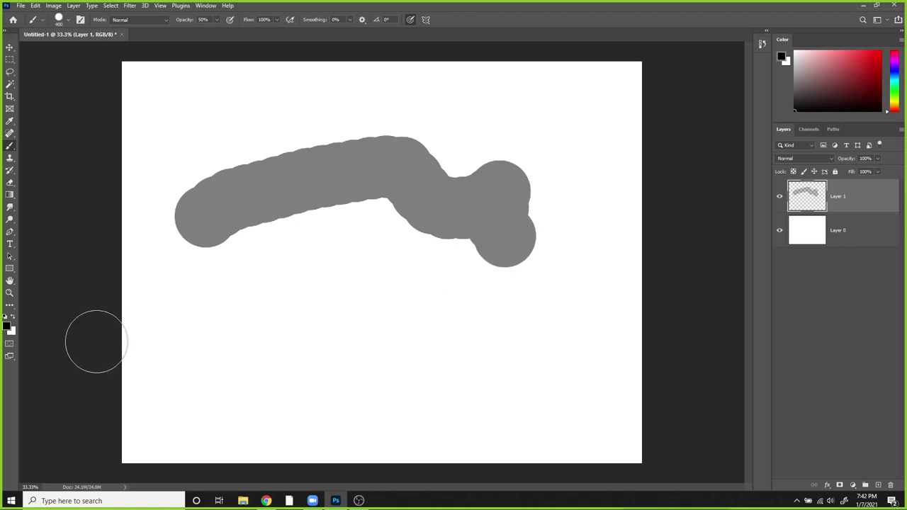
key("ctrl+a")
key("Delete")
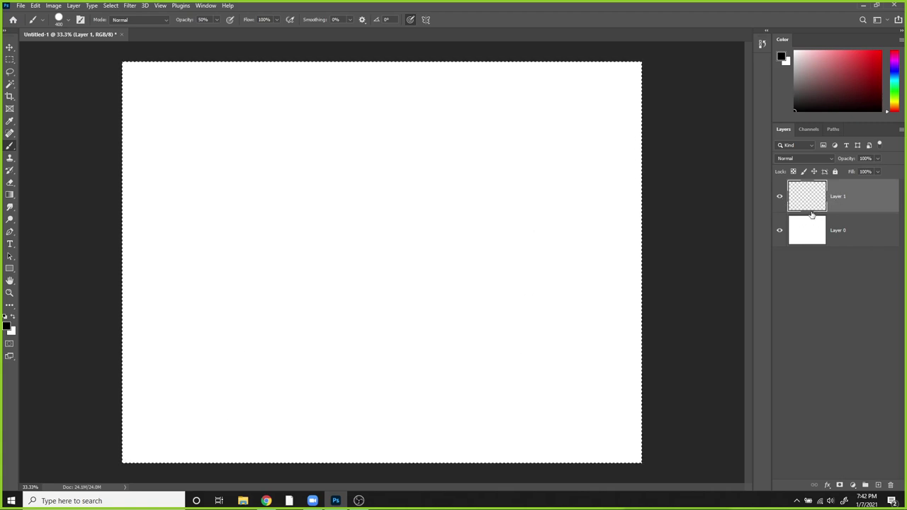
key("ctrl+d")
key("m")
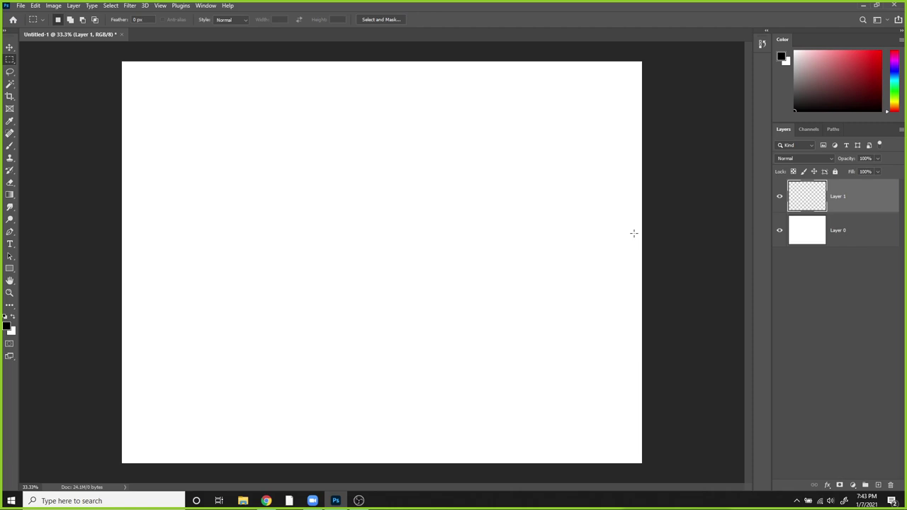
Turn on View > Rulers and leave the ruler units set to Pixels.
left_click(204, 7)
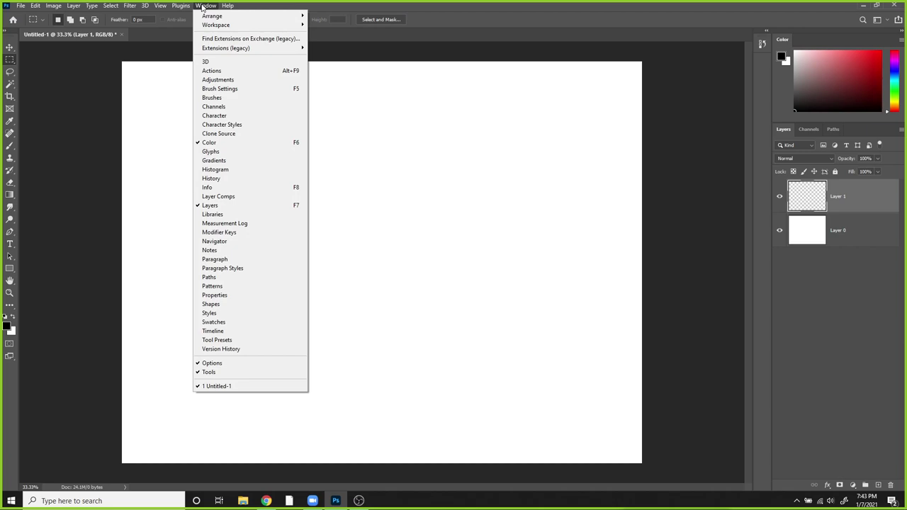
mouse_move(160, 7)
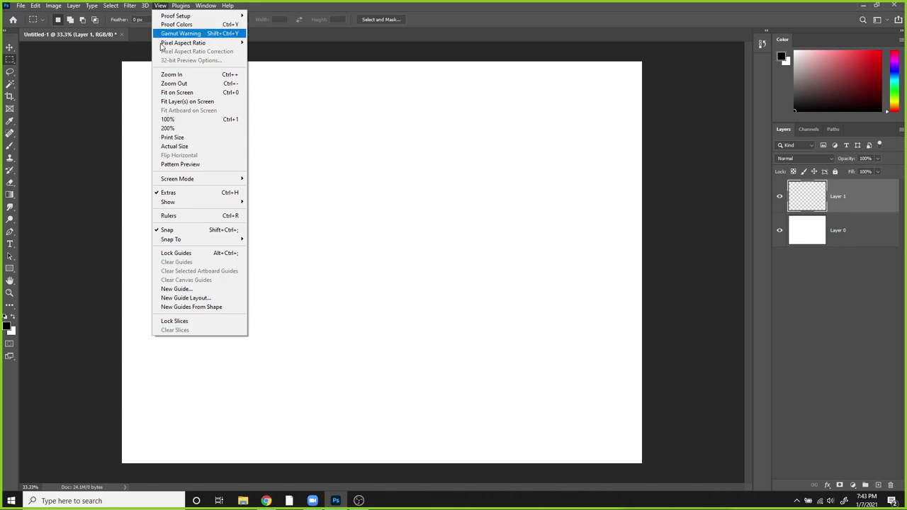
left_click(182, 220)
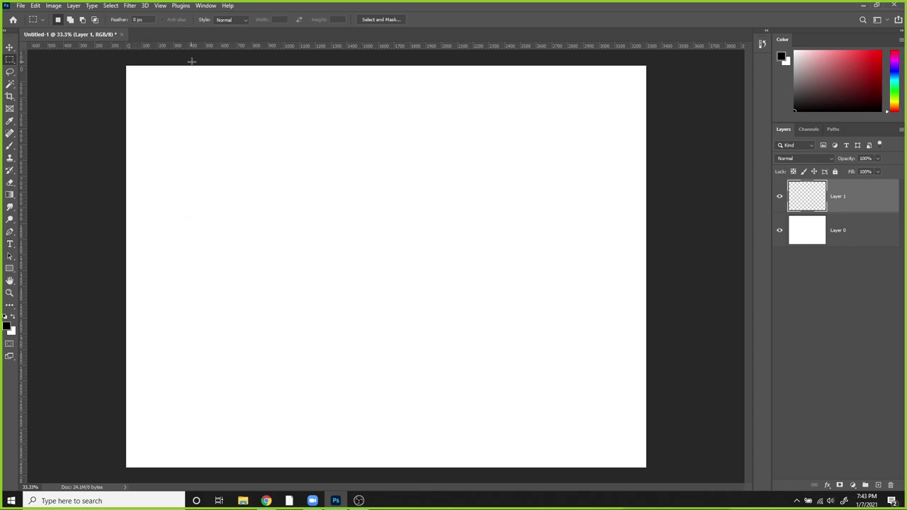
right_click(244, 46)
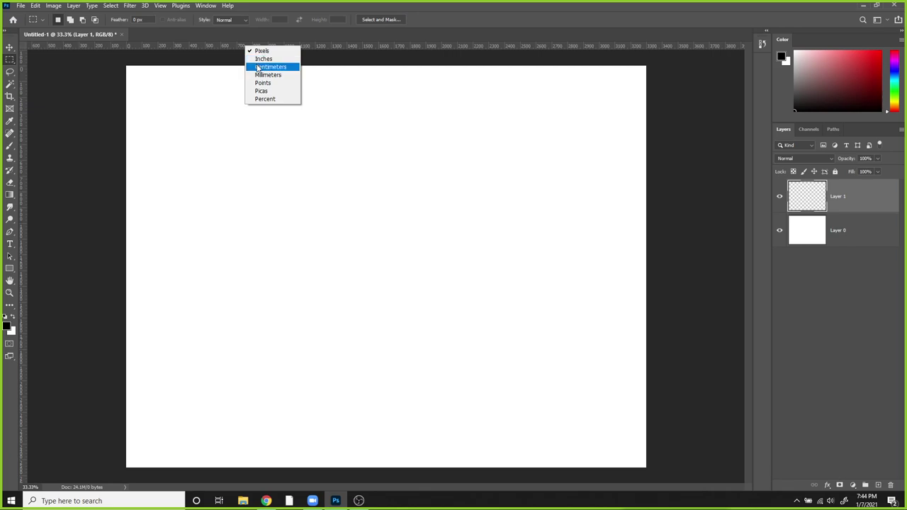
left_click(212, 47)
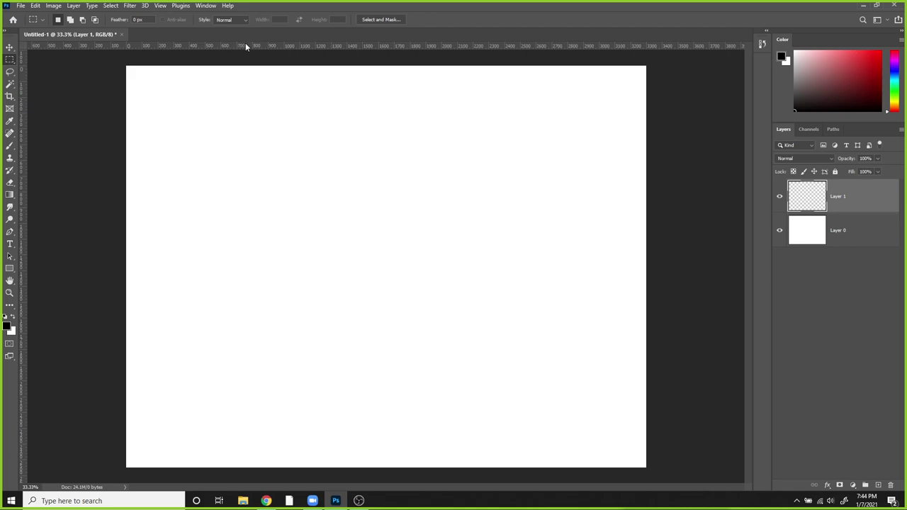
Pull a horizontal guide onto the upper canvas and marquee a small rectangle left of centre.
left_click_drag(245, 47, 281, 144)
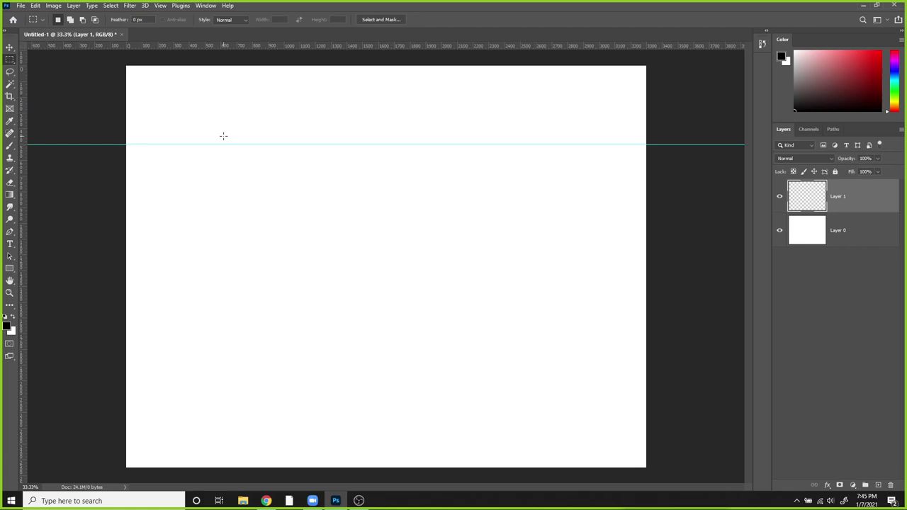
left_click_drag(296, 245, 355, 332)
Fill the rectangular selection with the black foreground colour using Shift+F5, then deselect.
key("shift+F5")
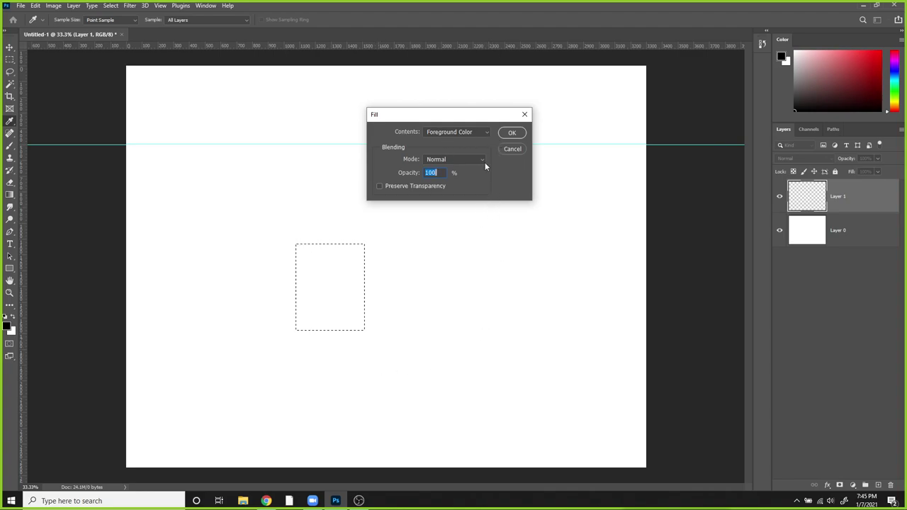
key("Return")
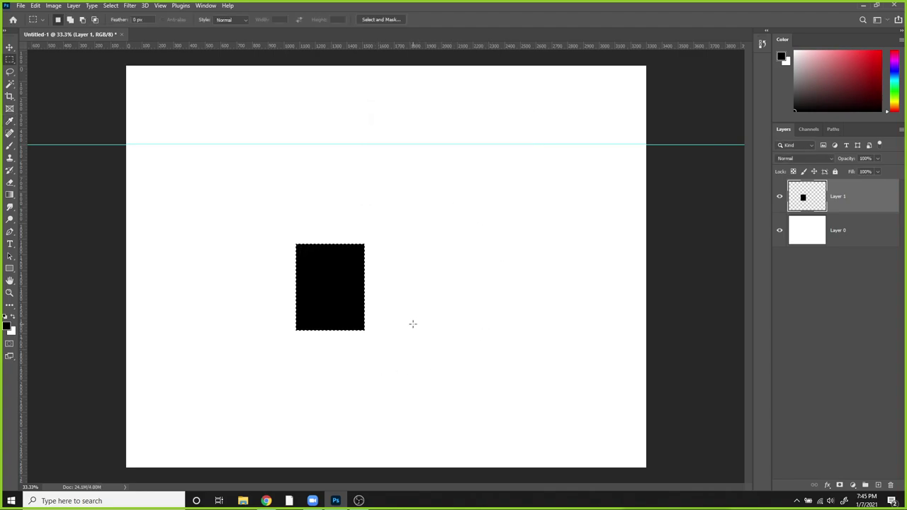
key("ctrl+d")
key("v")
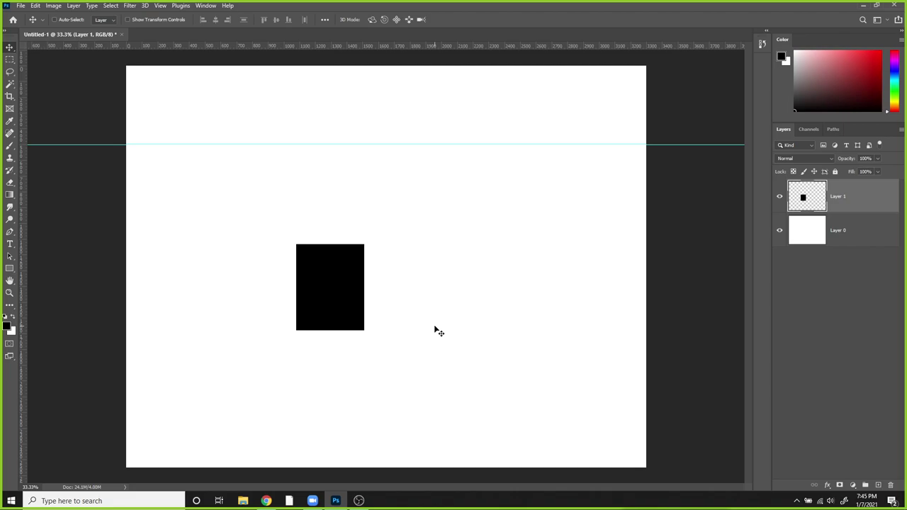
Drag the black rectangle until smart guides snap its bottom-right corner to the canvas centre.
left_click_drag(327, 304, 316, 289)
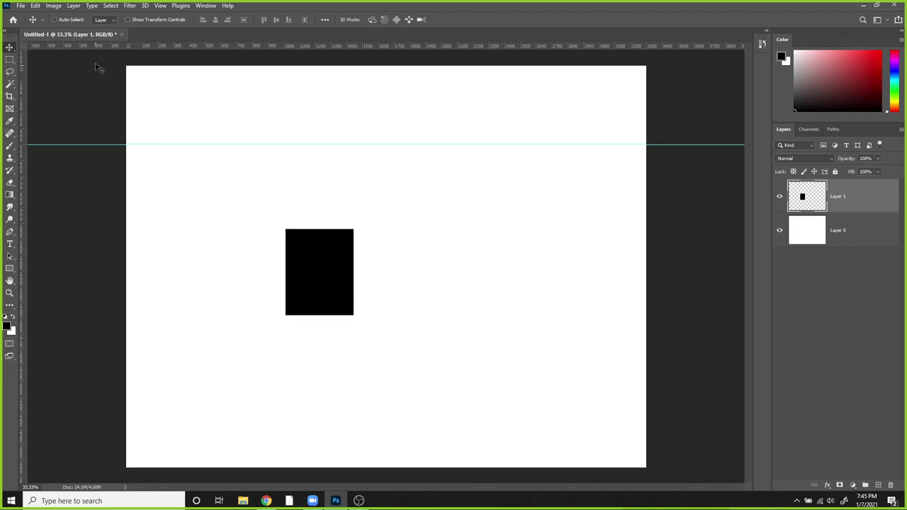
left_click(54, 5)
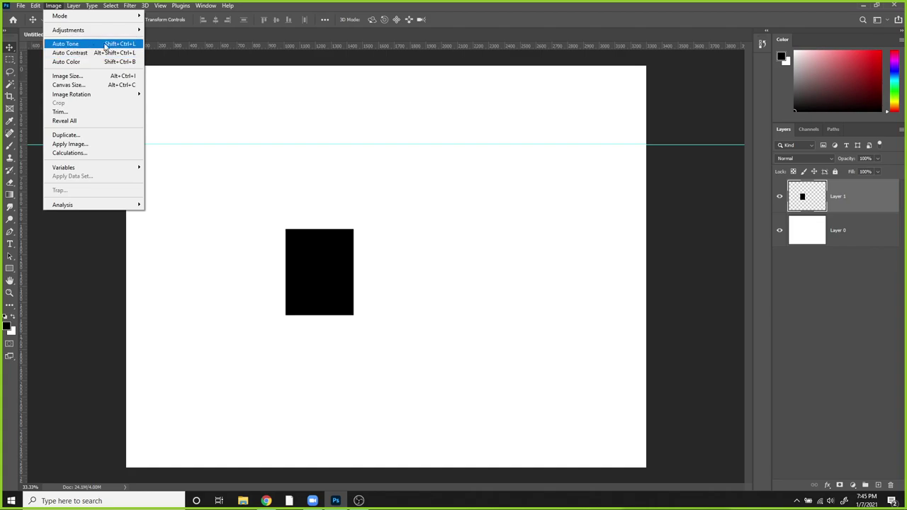
mouse_move(53, 12)
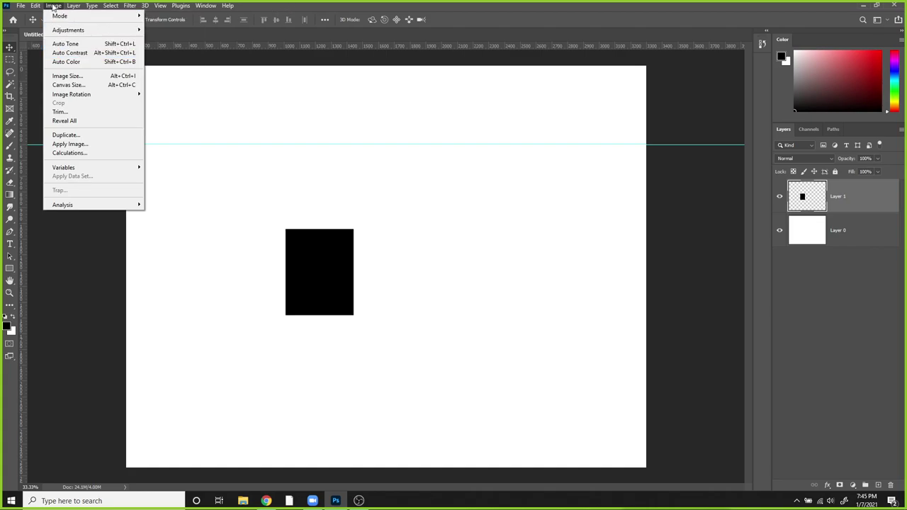
left_click(10, 51)
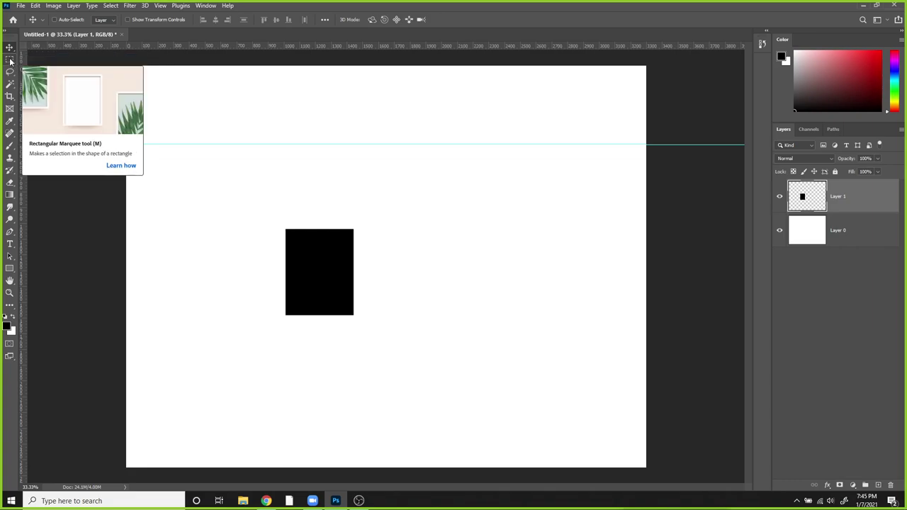
left_click(110, 5)
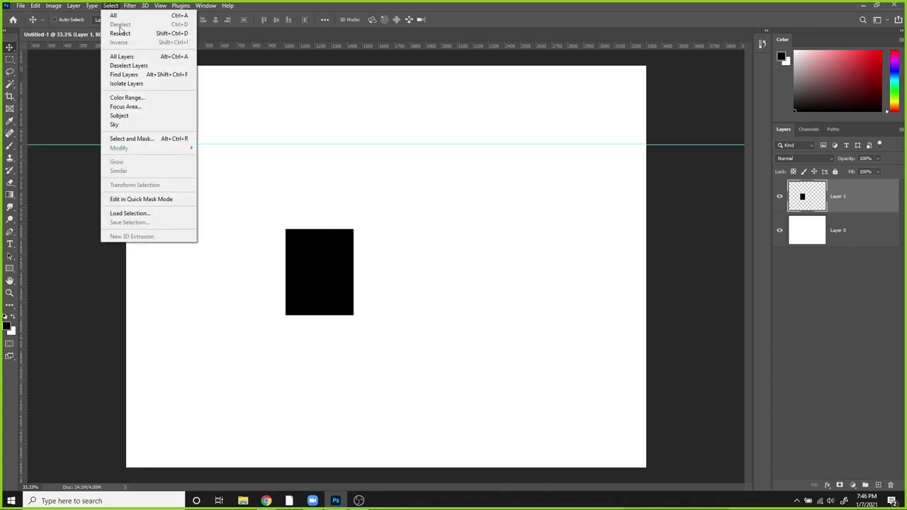
left_click(455, 10)
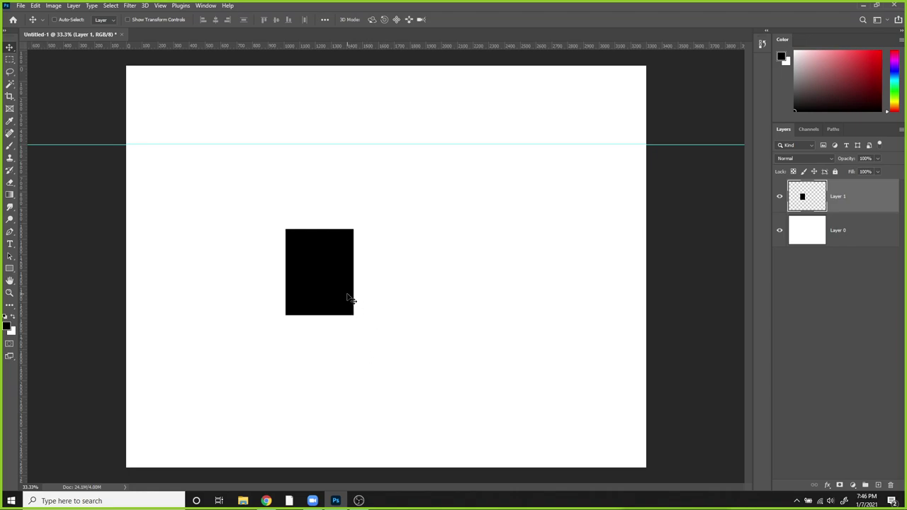
left_click_drag(338, 271, 375, 224)
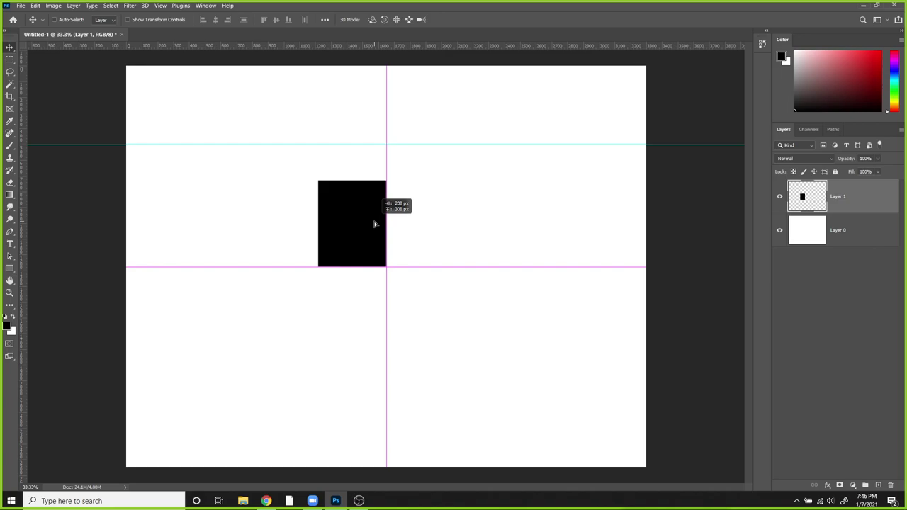
Drag the black rectangle left and slightly down, below the horizontal guide.
left_click_drag(375, 224, 247, 265)
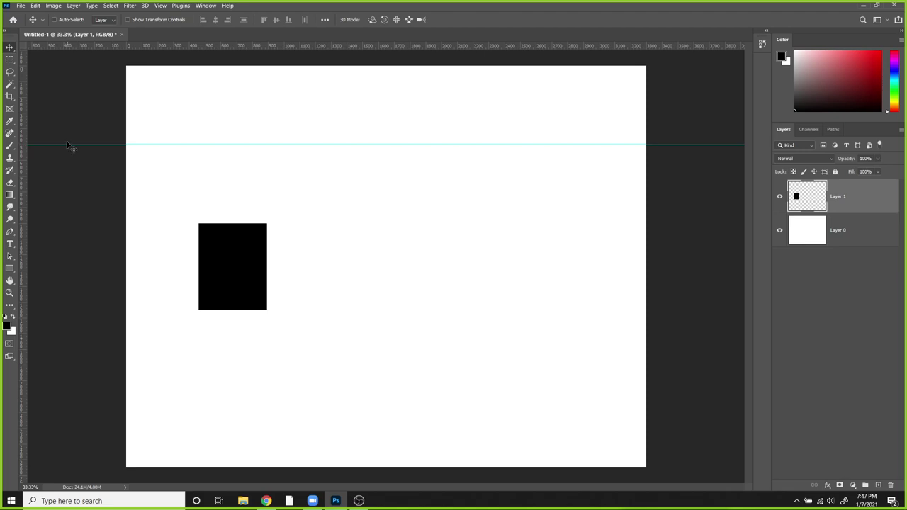
Drag the horizontal guide back into the top ruler to delete it.
left_click_drag(66, 145, 97, 46)
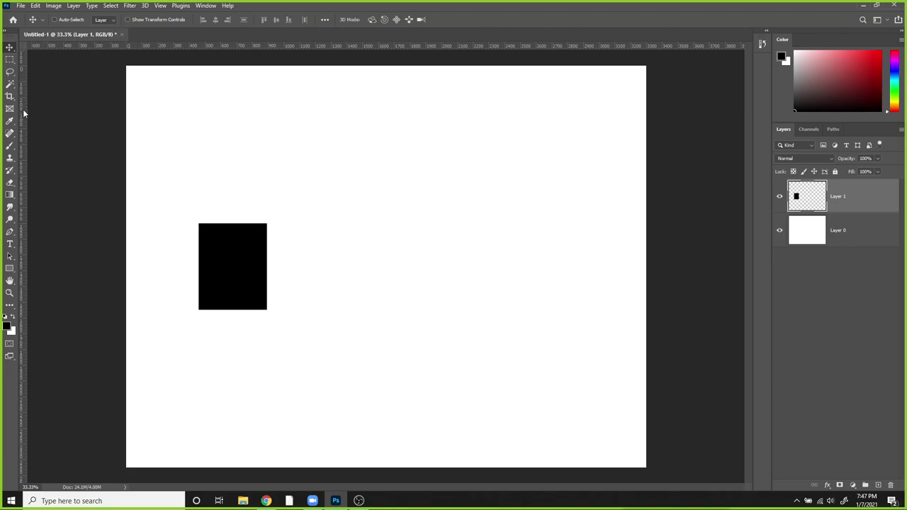
left_click(160, 6)
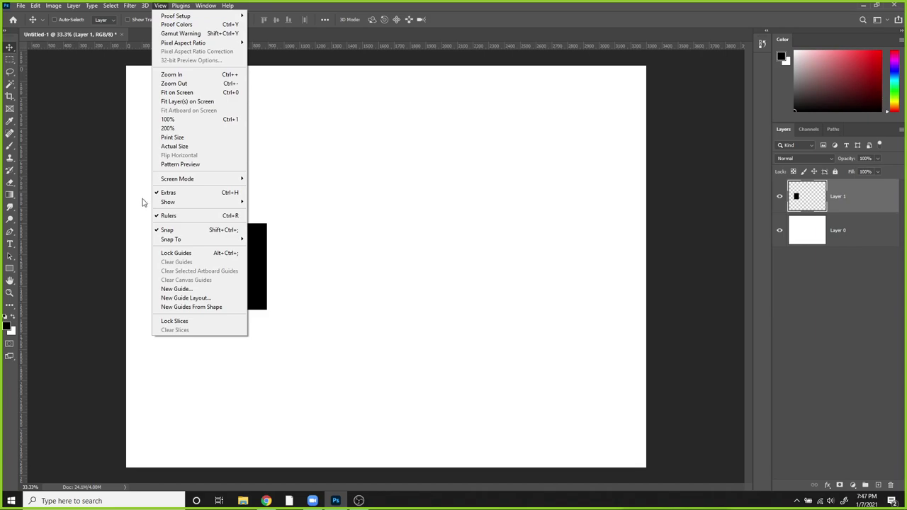
left_click(95, 211)
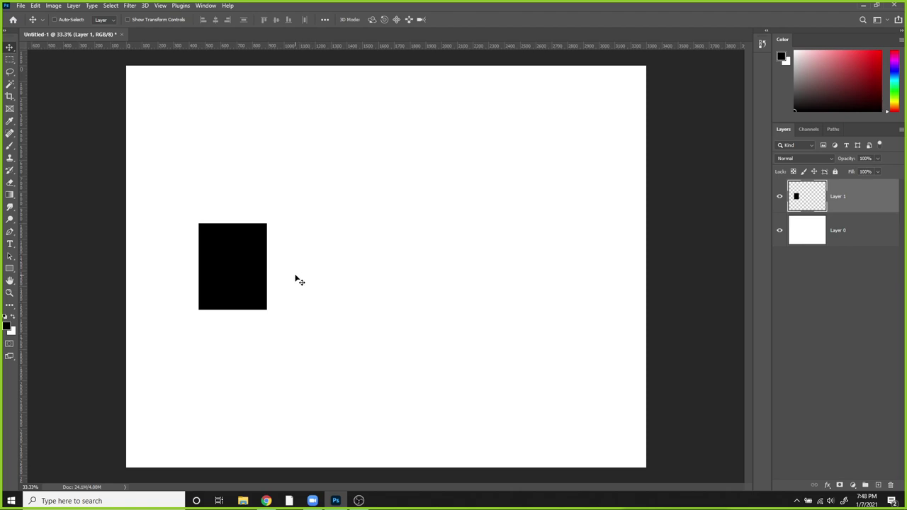
Free-transform the black rectangle into a narrow bar stretching from the canvas top to bottom.
key("ctrl+t")
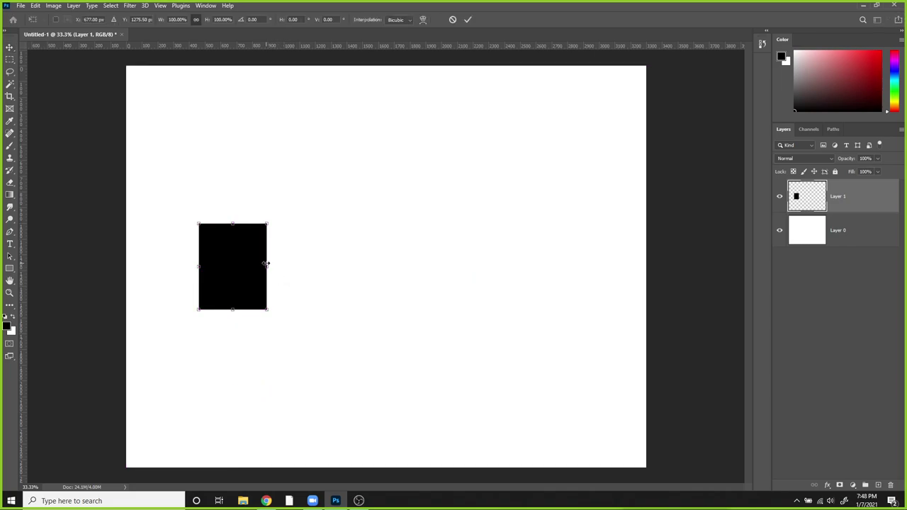
left_click_drag(266, 263, 212, 264)
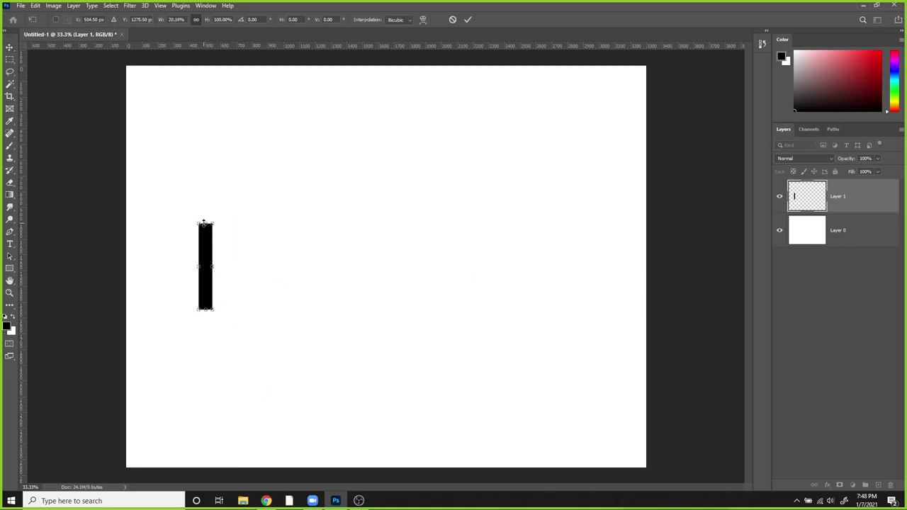
left_click_drag(204, 223, 204, 65)
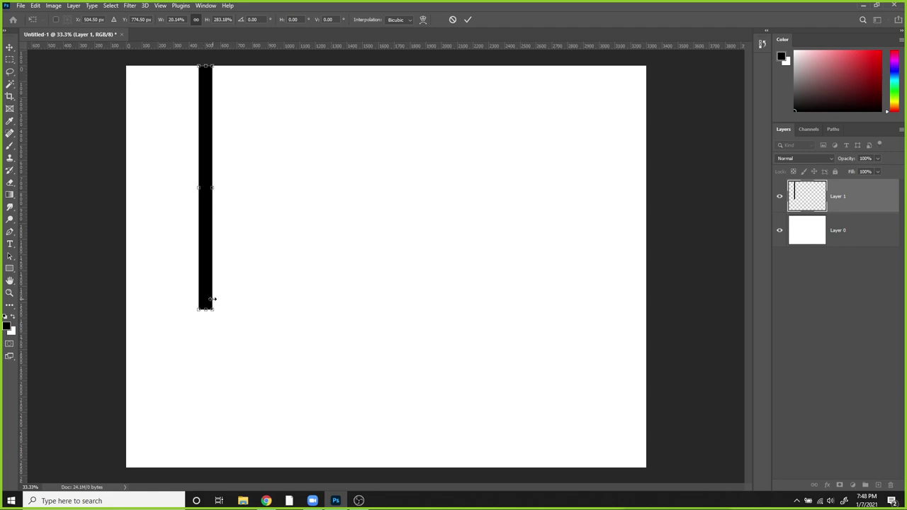
left_click_drag(204, 308, 193, 473)
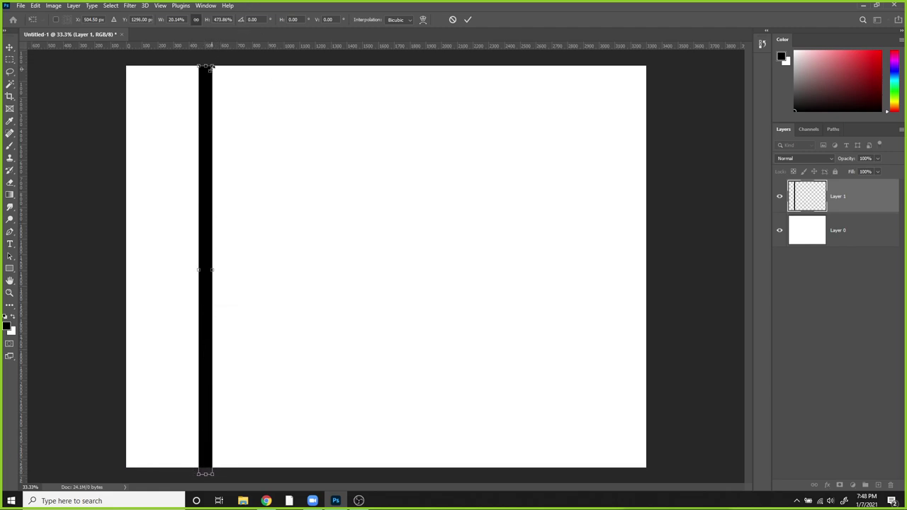
left_click_drag(211, 67, 205, 57)
key("Return")
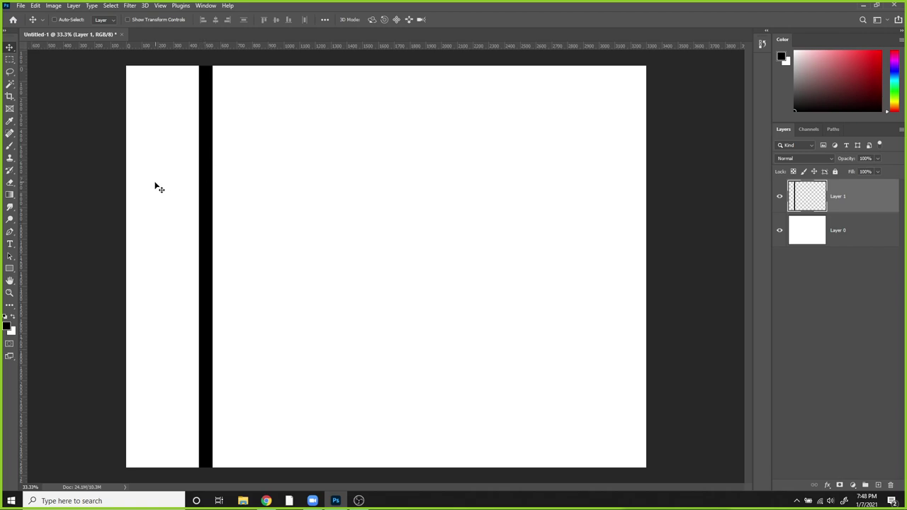
key("m")
left_click_drag(117, 170, 640, 189)
key("ctrl+d")
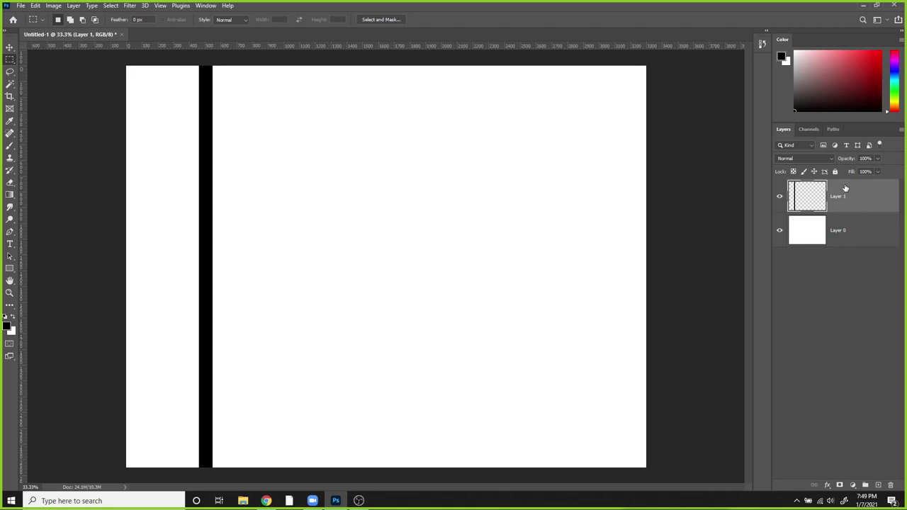
left_click(900, 132)
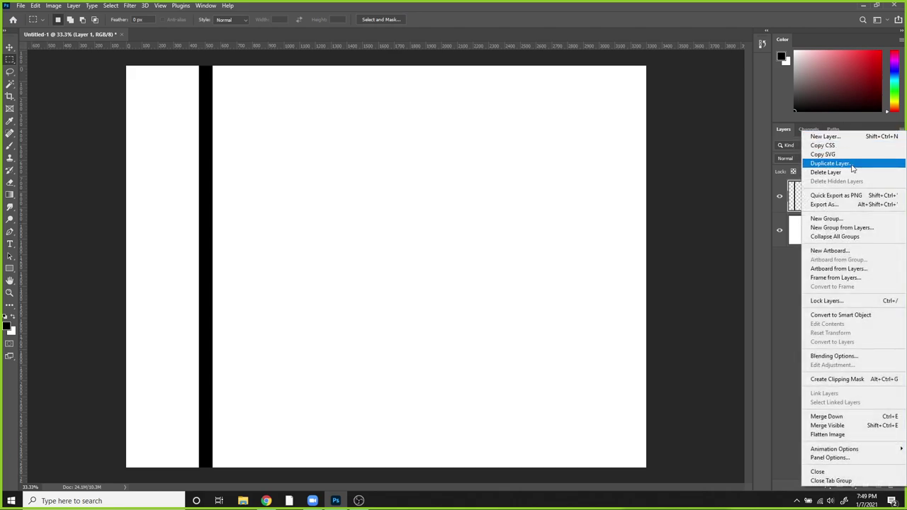
left_click(782, 279)
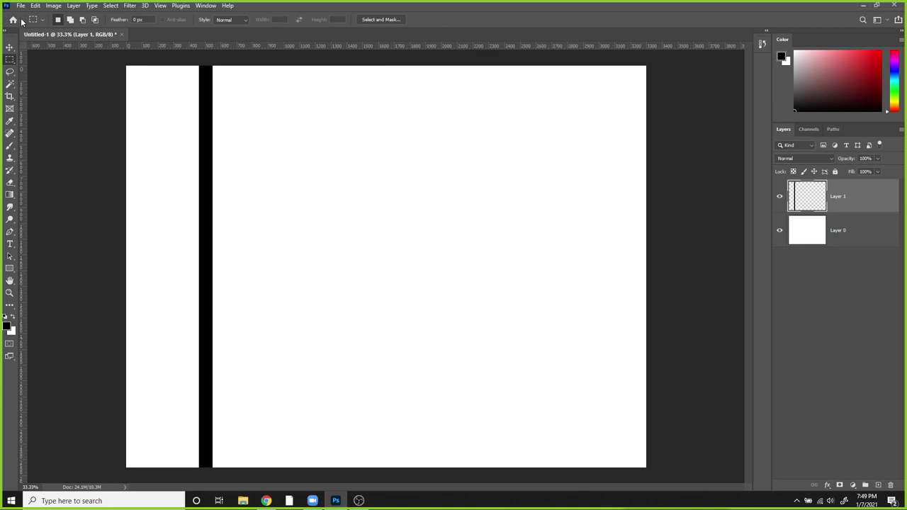
left_click(72, 6)
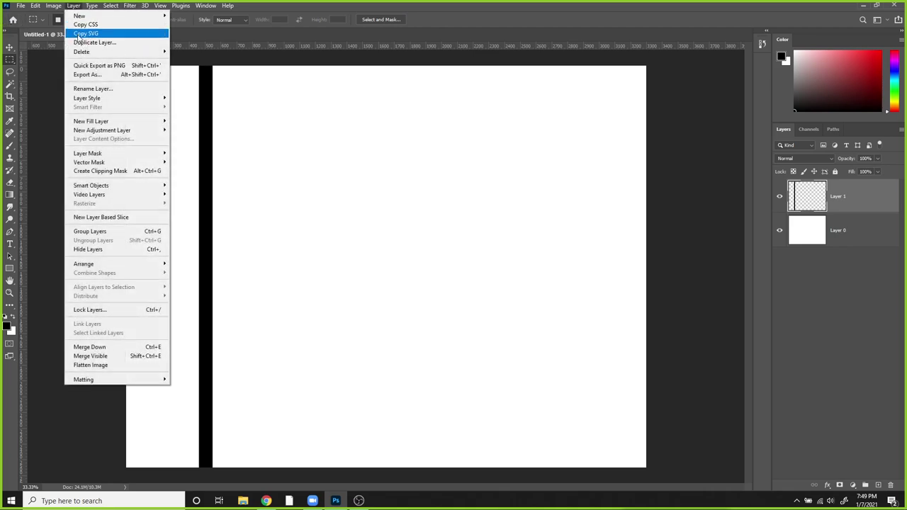
left_click(835, 302)
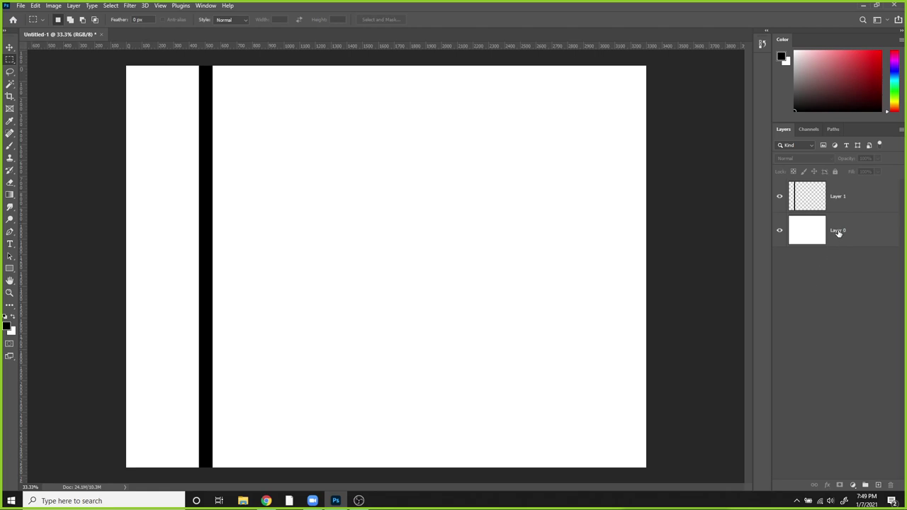
left_click(850, 196)
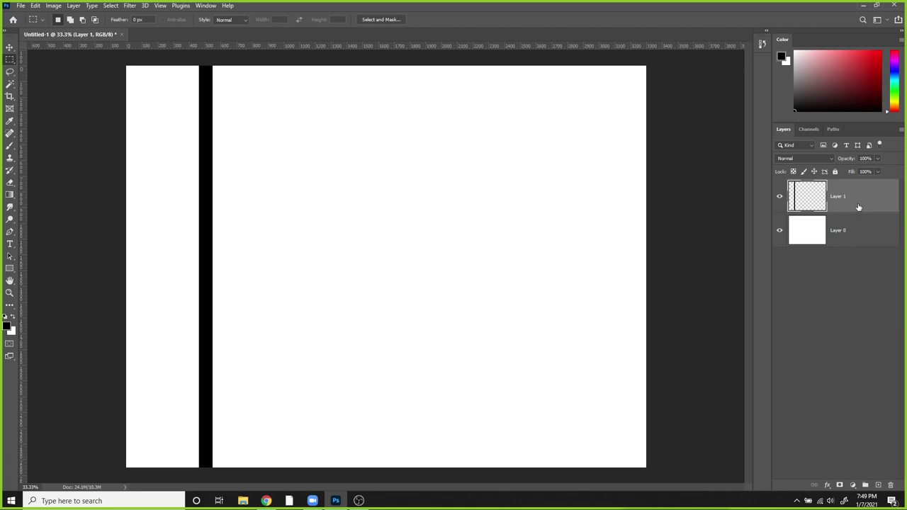
Duplicate Layer 1 to create Layer 1 copy, redoing it after a false start.
left_click_drag(858, 204, 855, 216)
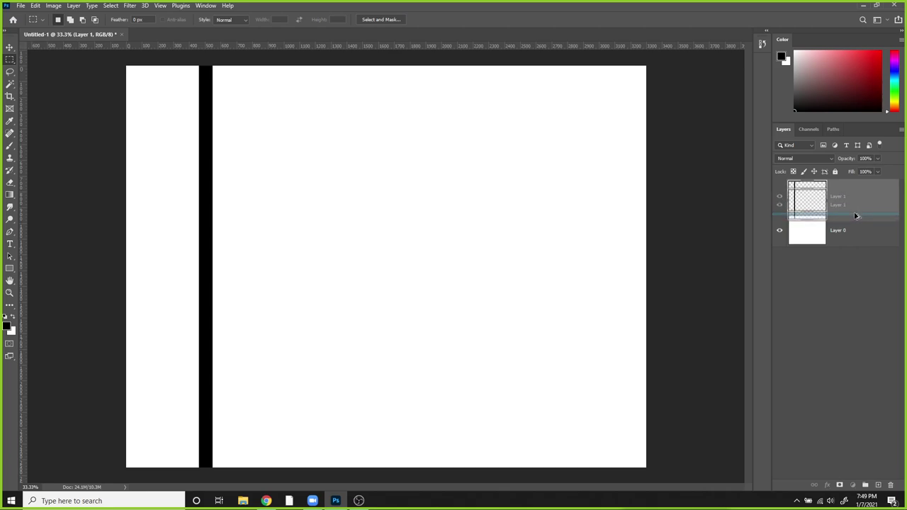
mouse_move(855, 215)
left_mouse_down()
mouse_move(854, 204)
mouse_move(856, 216)
left_mouse_up()
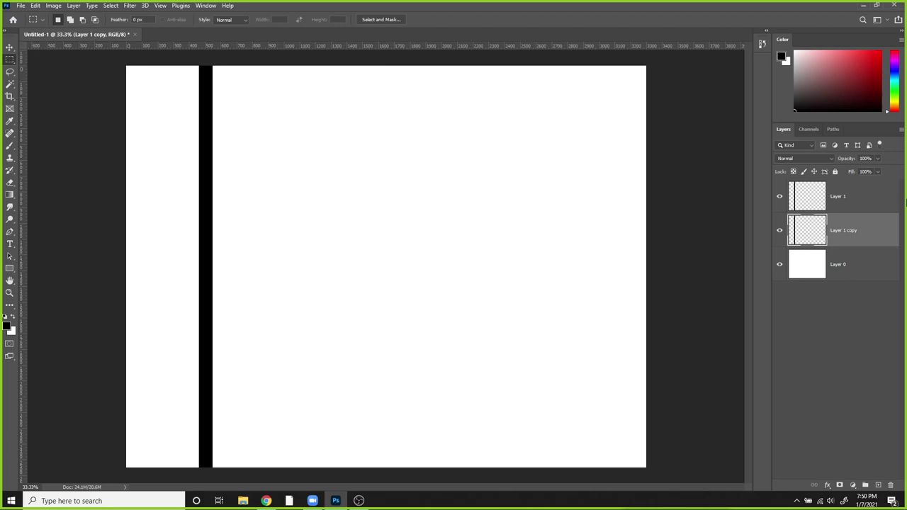
key("Delete")
left_click(844, 210)
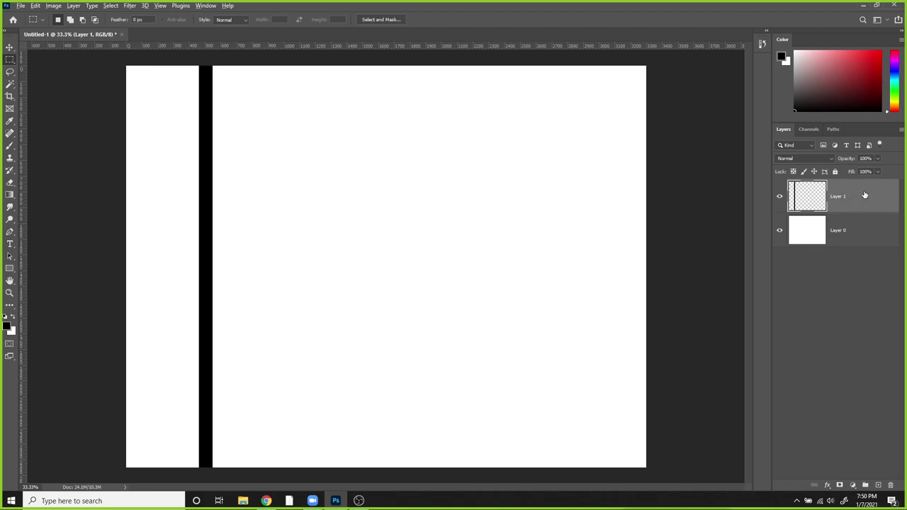
left_click_drag(864, 195, 867, 206)
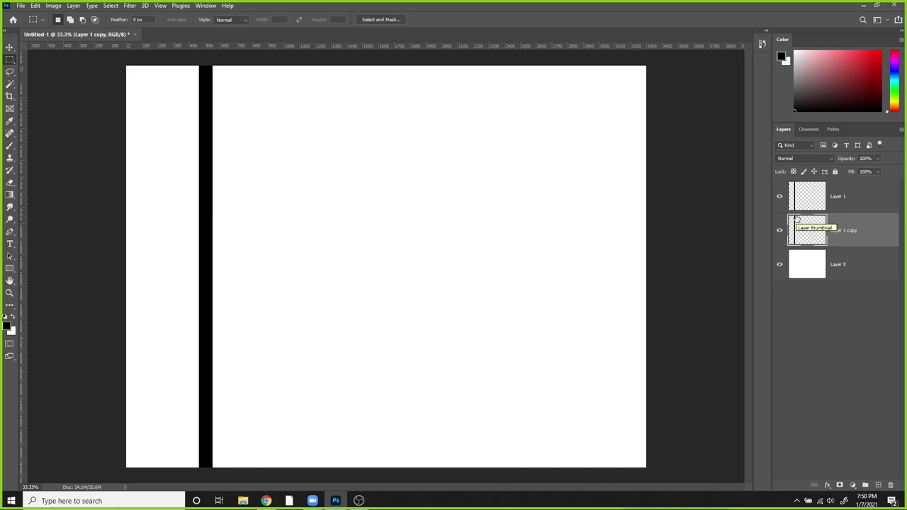
key("v")
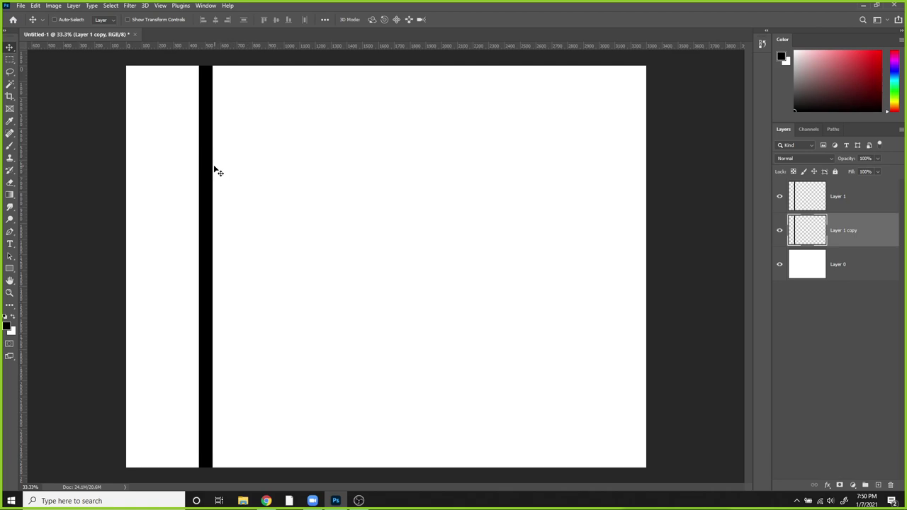
Drag the Layer 1 copy bar right of the original, its top just below the canvas edge.
left_click_drag(214, 169, 291, 161)
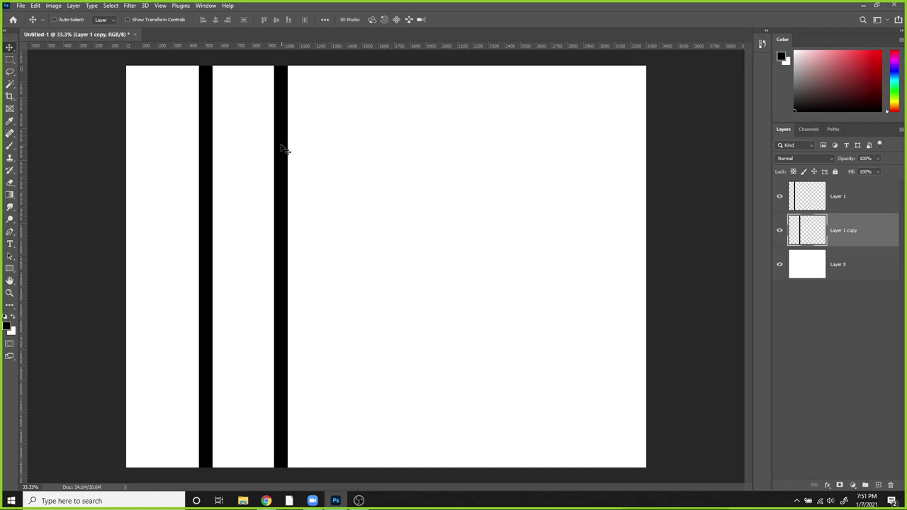
left_click_drag(284, 117, 387, 203)
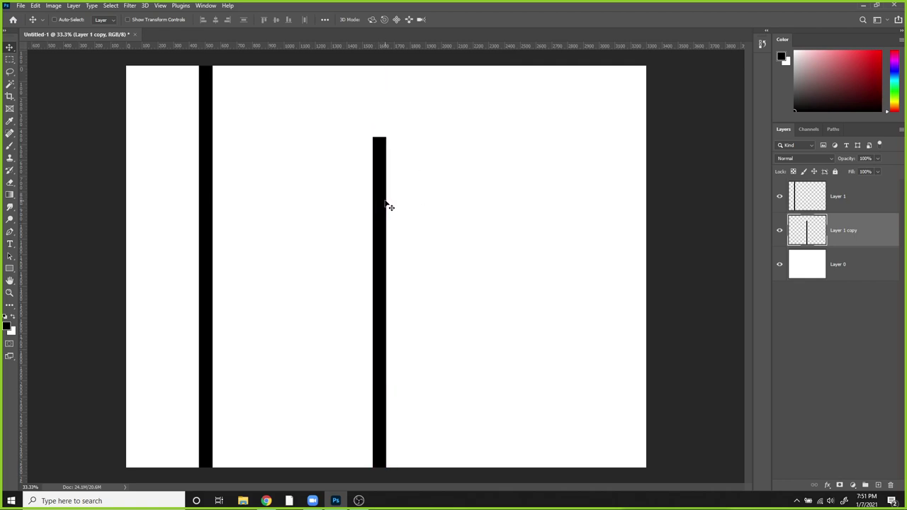
key("ctrl+z")
key("ctrl+z")
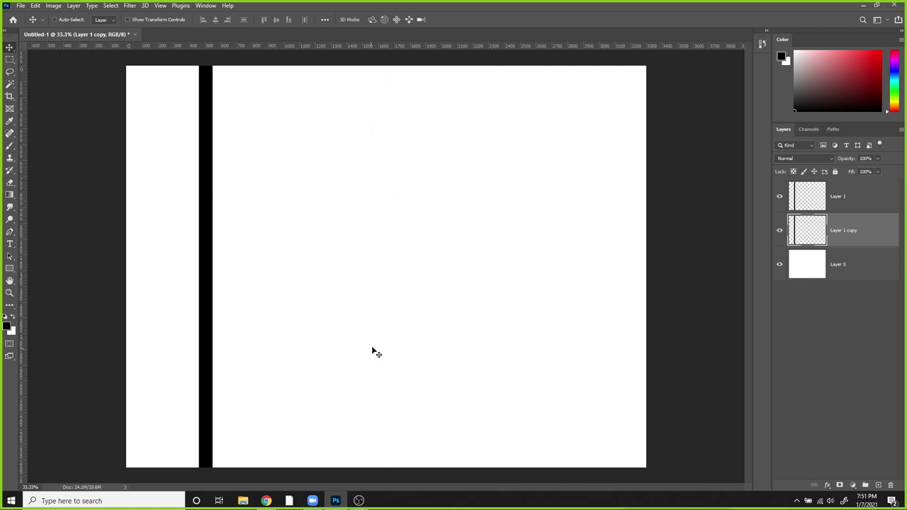
left_click_drag(212, 255, 300, 256)
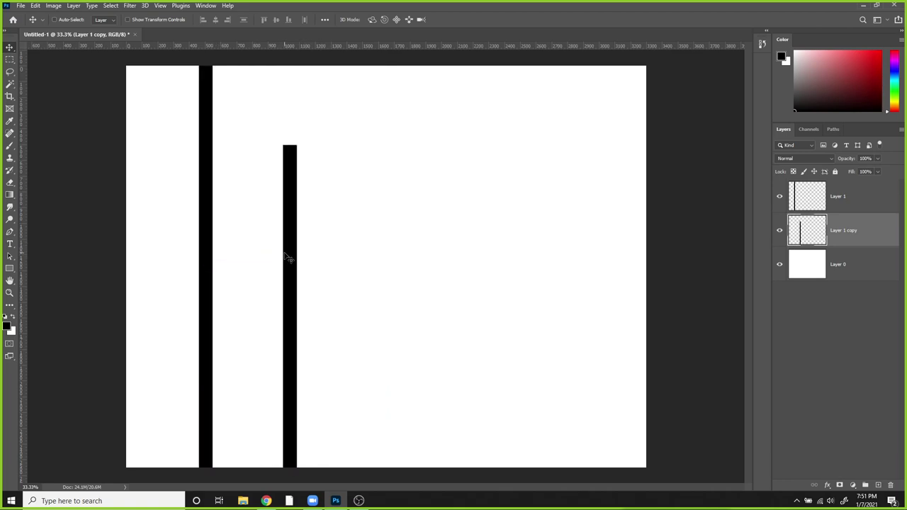
left_click_drag(295, 261, 278, 202)
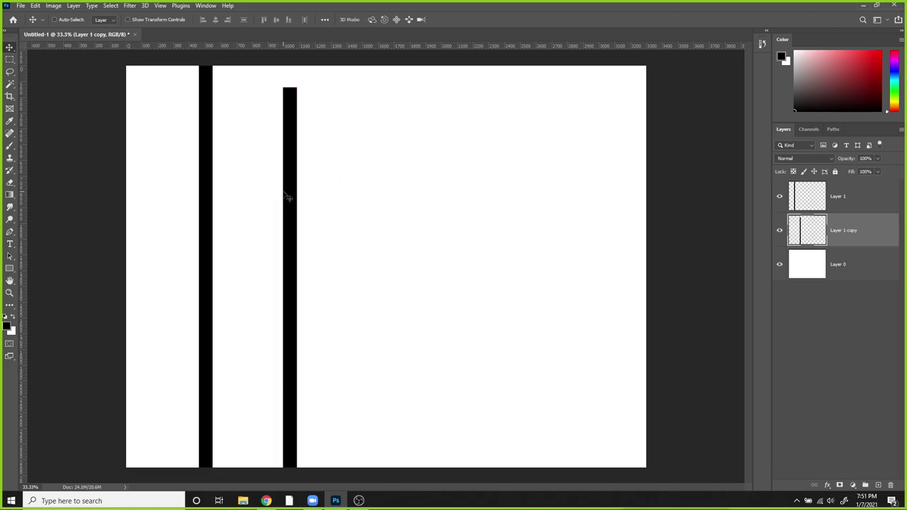
left_click_drag(284, 192, 331, 195)
Undo the bar's placement, move the copy off the original, and shrink it to a small square.
key("ctrl")
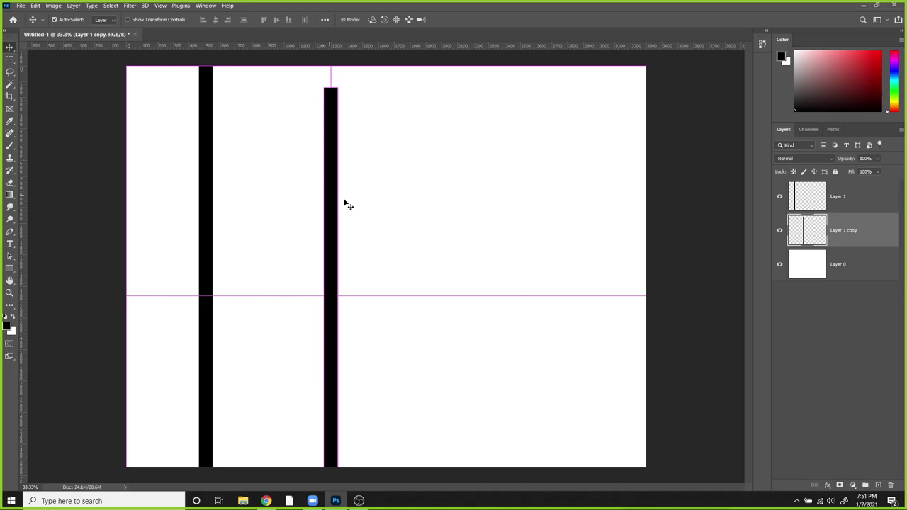
key("ctrl")
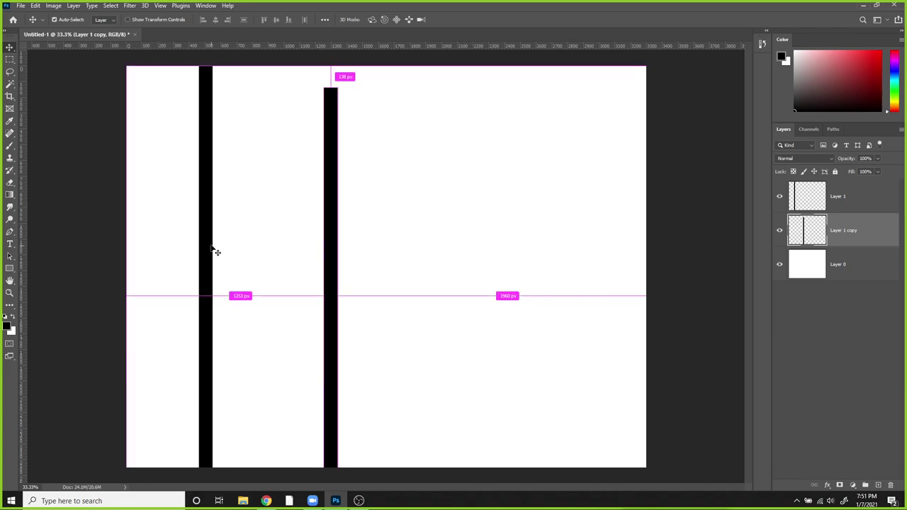
key("ctrl+z")
left_click_drag(219, 214, 248, 245)
key("ctrl")
key("ctrl+t")
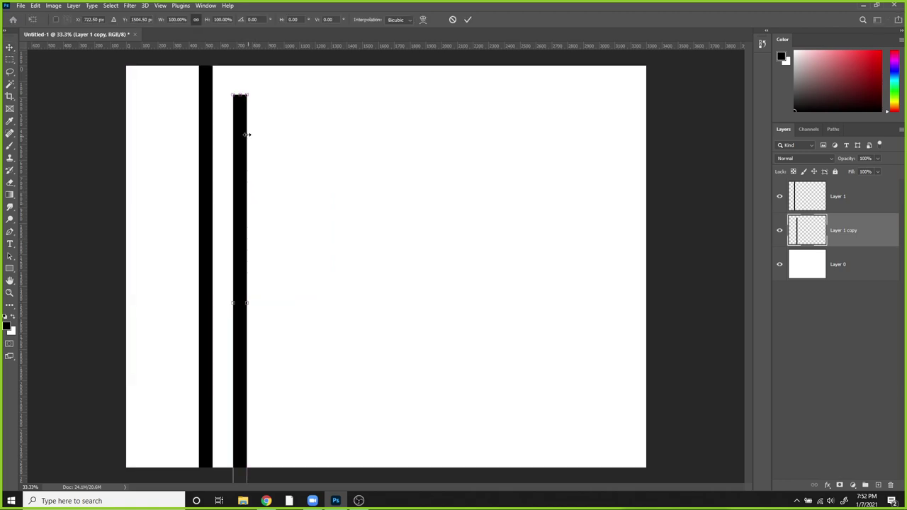
left_click_drag(240, 94, 257, 209)
key("Return")
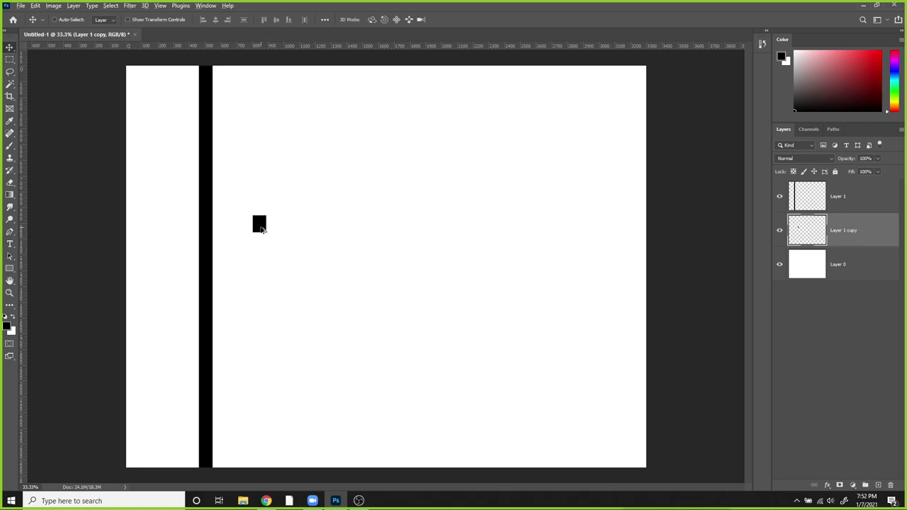
Duplicate the square into a row, delete those duplicates, then merge the square down.
left_click_drag(260, 228, 290, 227)
left_click_drag(289, 227, 337, 225)
left_click_drag(337, 225, 402, 225)
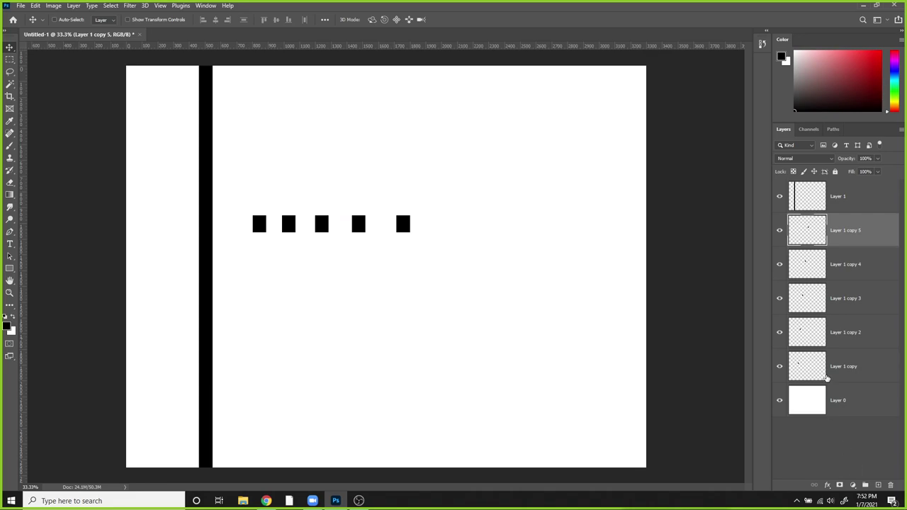
left_click(839, 347, "shift")
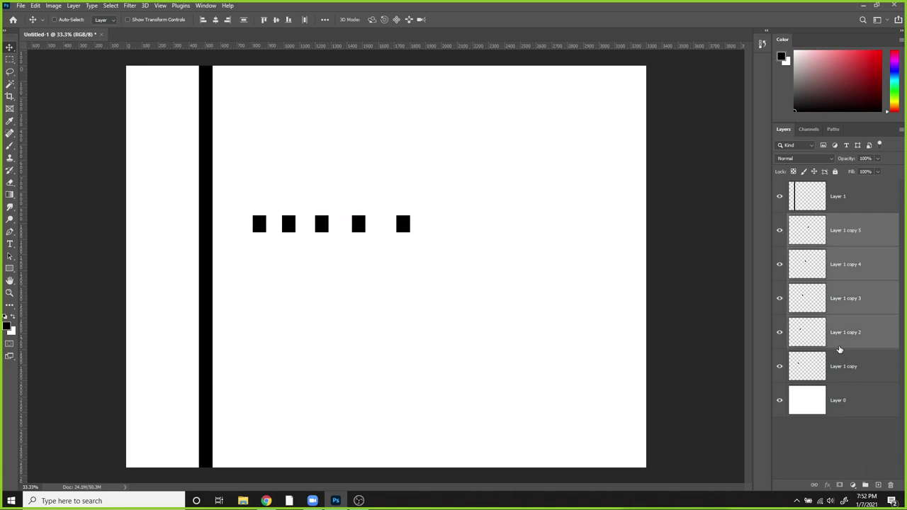
key("Delete")
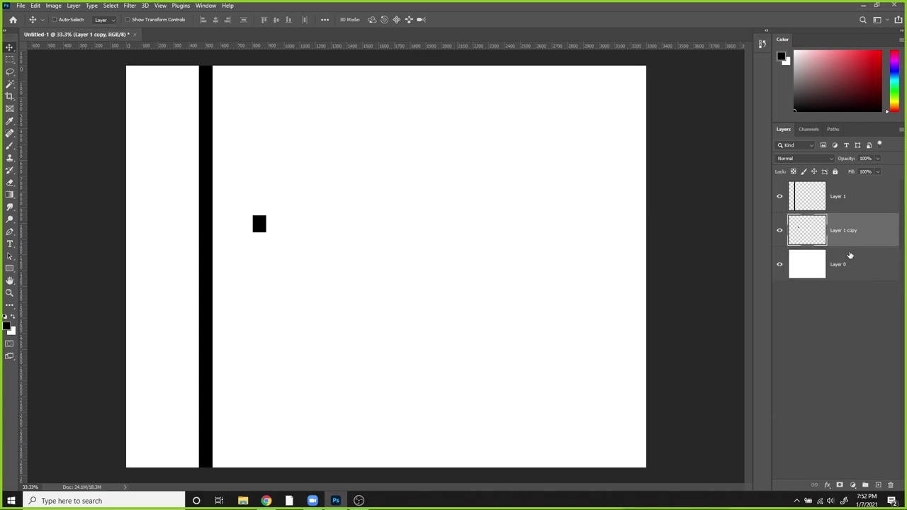
left_click_drag(252, 235, 283, 267)
key("ctrl+e")
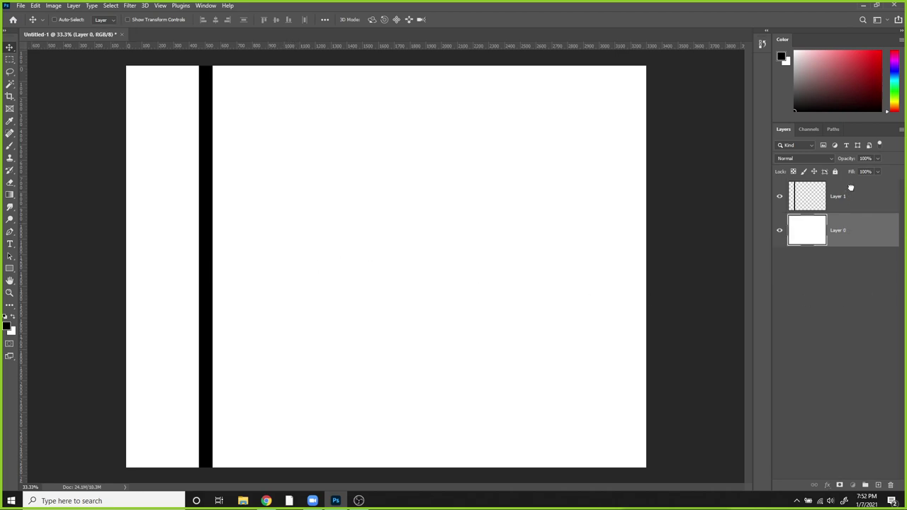
Alt-drag Layer 1's black bar rightward, creating a second full-height bar on Layer 1 copy.
left_click(852, 192)
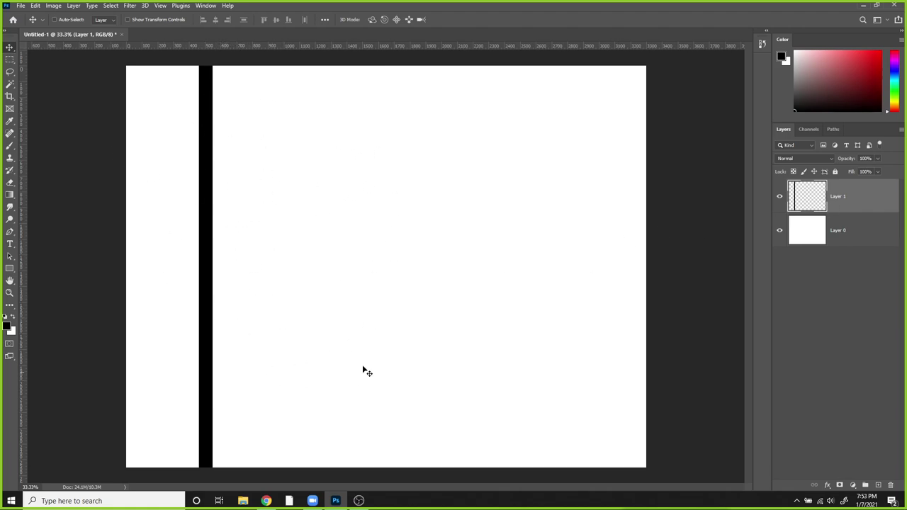
key("b")
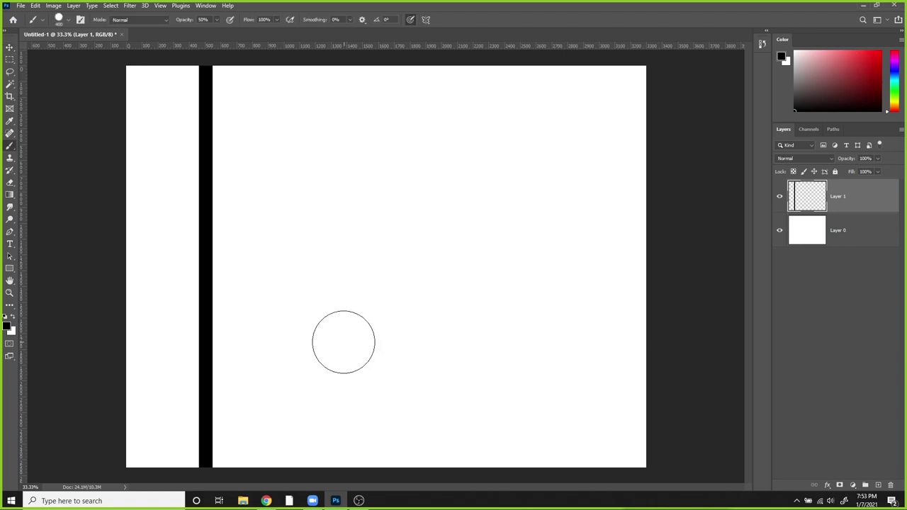
key("v")
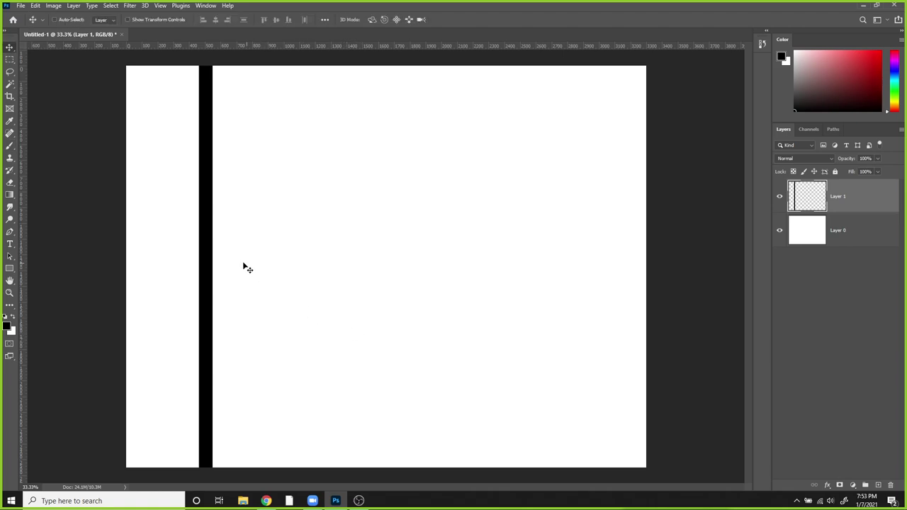
left_click_drag(198, 279, 309, 268)
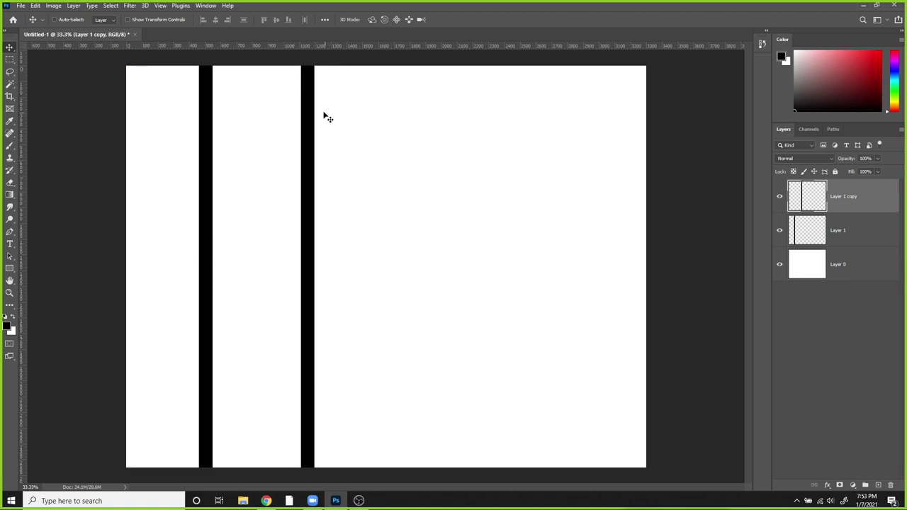
Rotate the copied bar 90° into a full-width horizontal bar near the top, then duplicate it lower.
left_click_drag(324, 115, 329, 145)
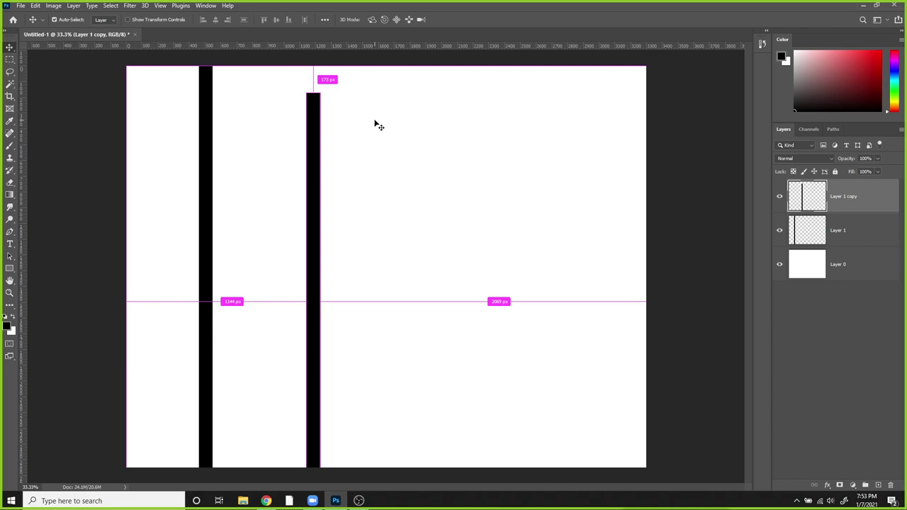
key("ctrl+t")
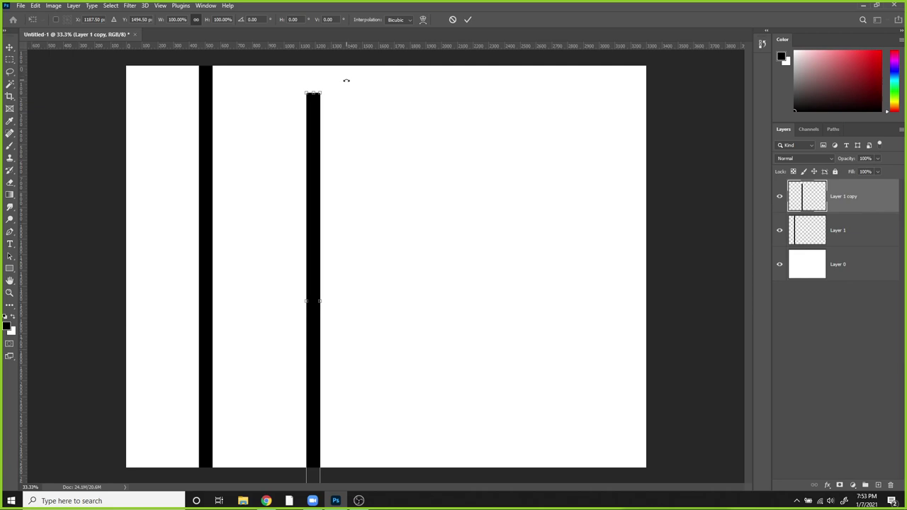
left_click_drag(342, 80, 520, 324)
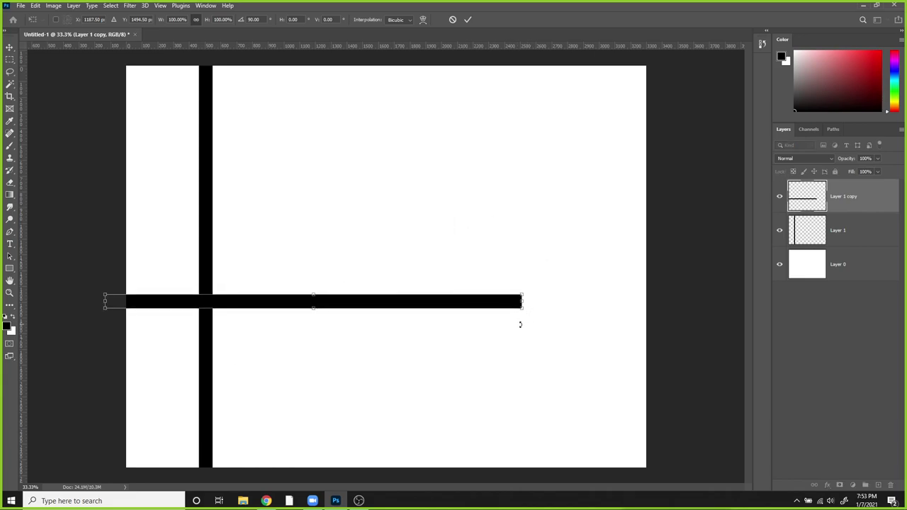
left_click_drag(440, 308, 465, 136)
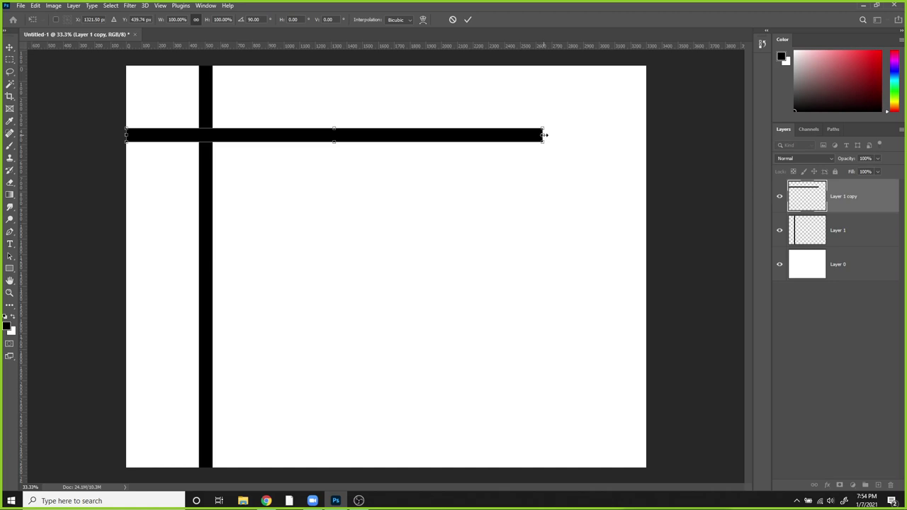
mouse_move(544, 134)
left_mouse_down()
mouse_move(646, 135)
mouse_move(500, 136)
mouse_move(496, 148)
mouse_move(537, 149)
left_mouse_up()
left_click_drag(564, 149, 644, 148)
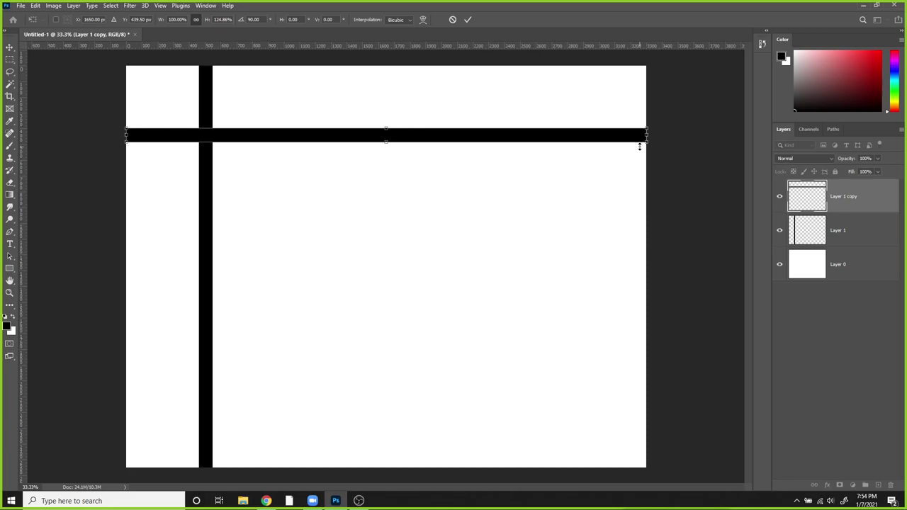
left_click_drag(647, 134, 659, 135)
left_click_drag(125, 135, 114, 134)
key("Return")
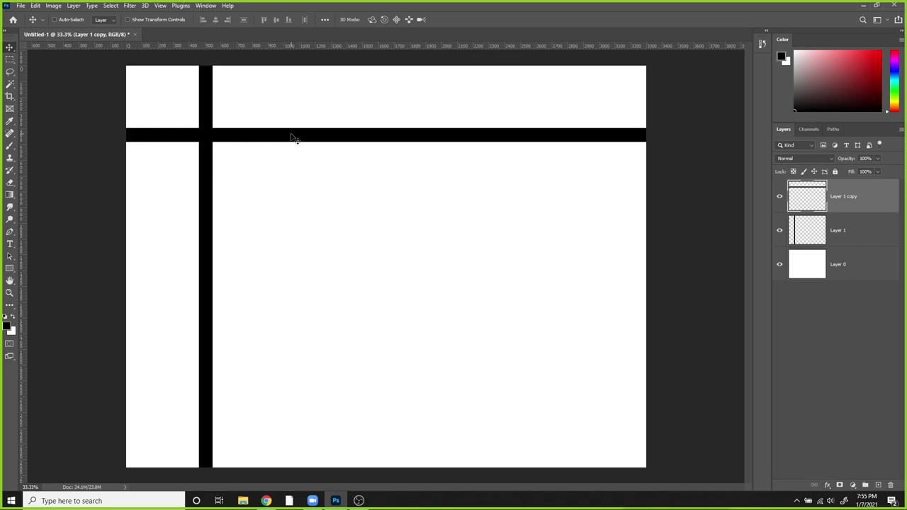
left_click_drag(297, 134, 315, 357)
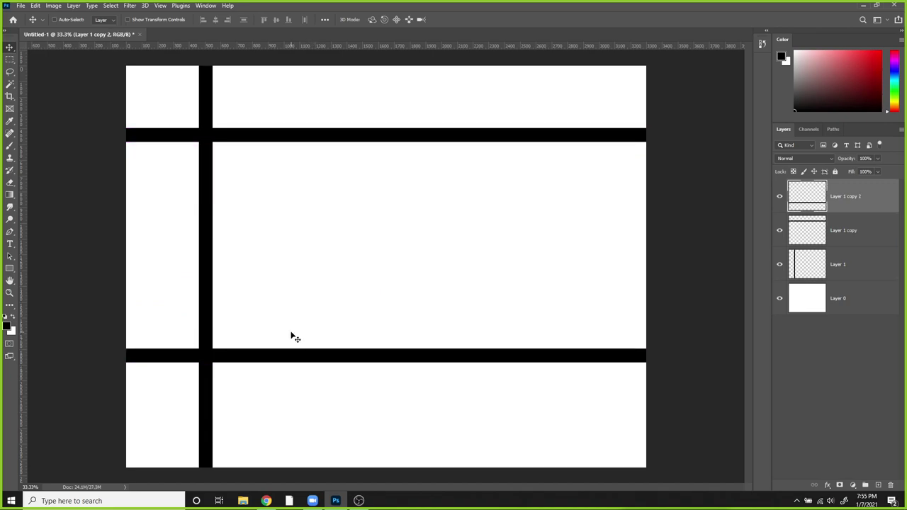
Move Layer 1 copy 2 up beneath the top bar and squash it into a thin line.
left_click_drag(300, 355, 318, 199)
key("ctrl")
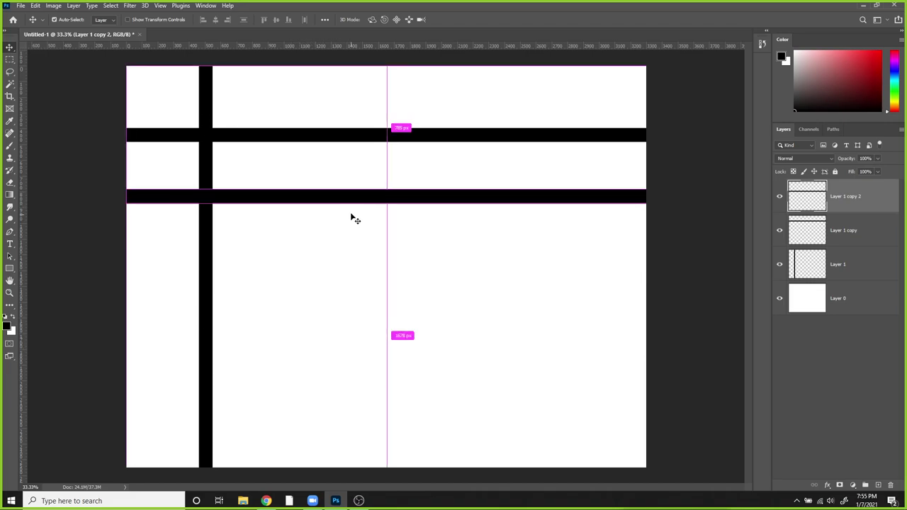
key("ctrl+t")
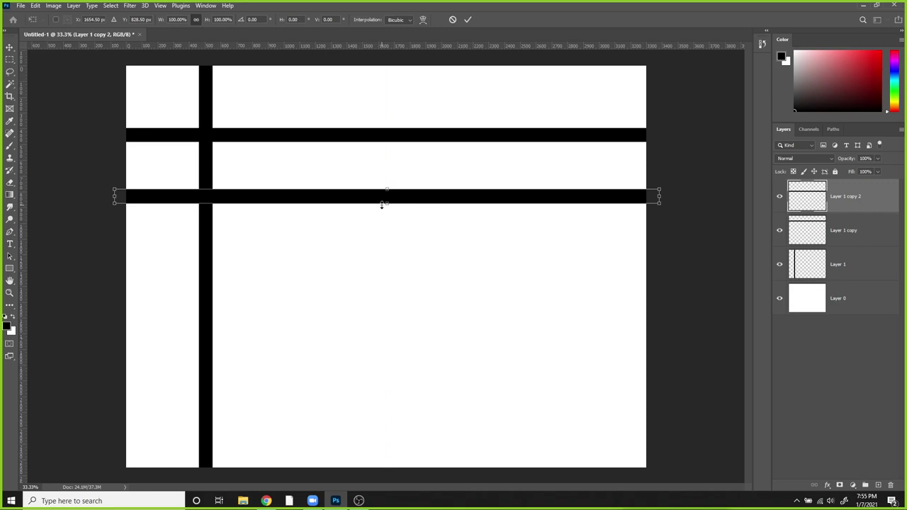
left_click_drag(382, 206, 380, 197)
key("Return")
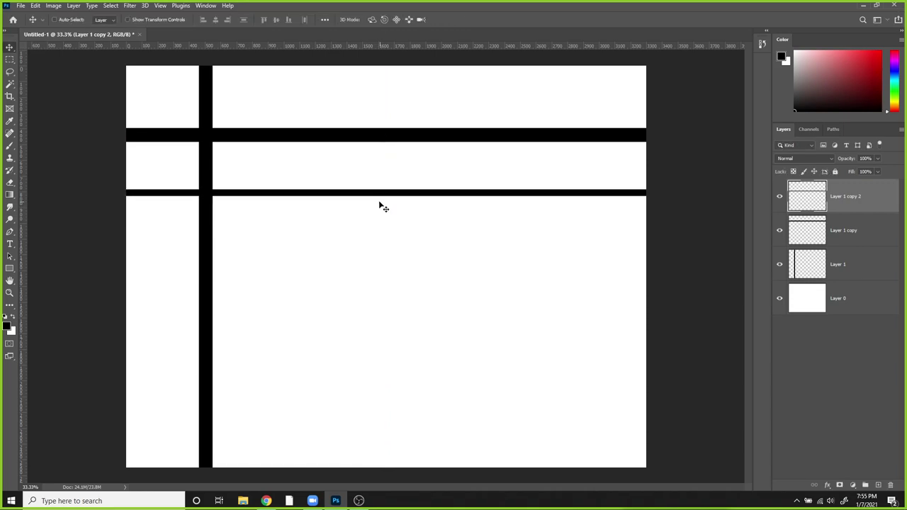
key("ctrl+t")
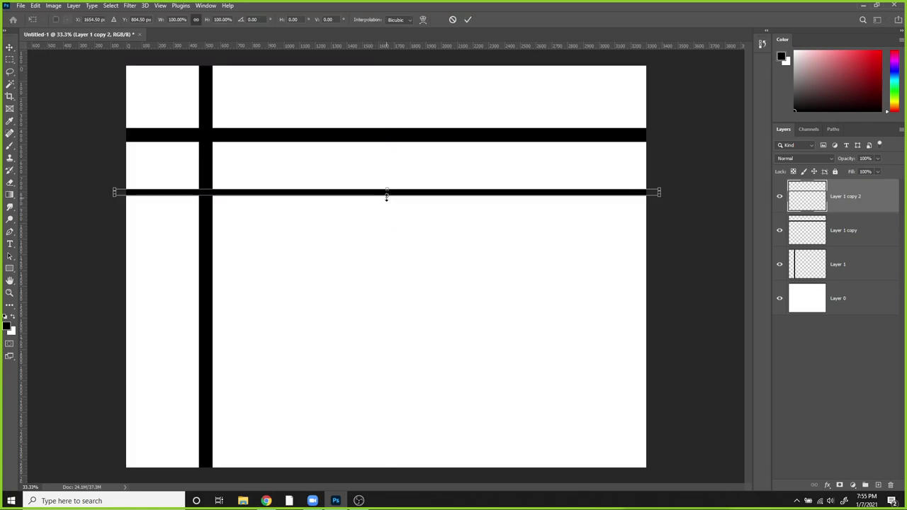
left_click_drag(385, 196, 384, 194)
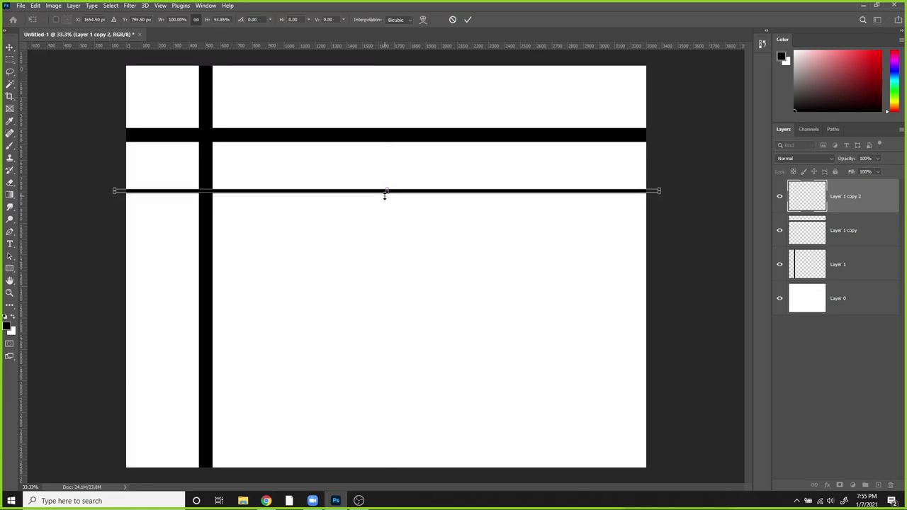
key("Return")
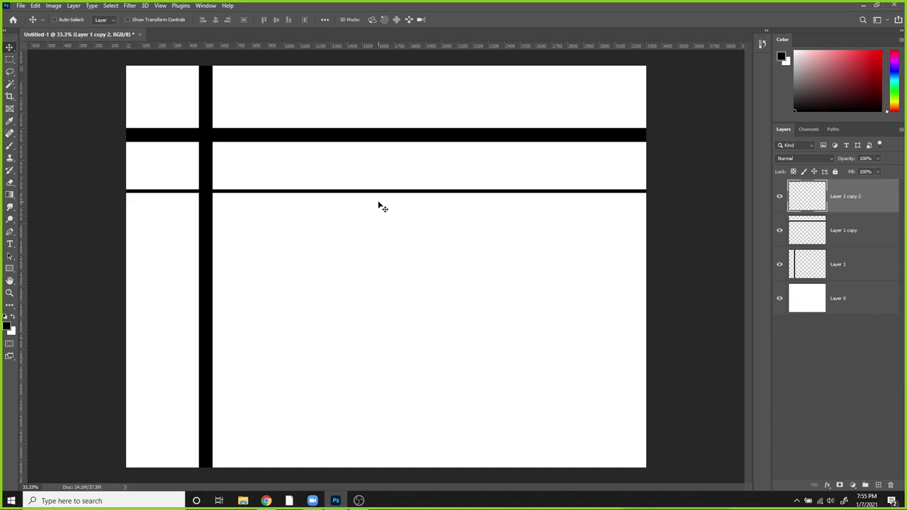
Adjust the thin line's position and trim its left end to start at the thick vertical bar.
left_click_drag(296, 201, 480, 194)
key("ctrl+t")
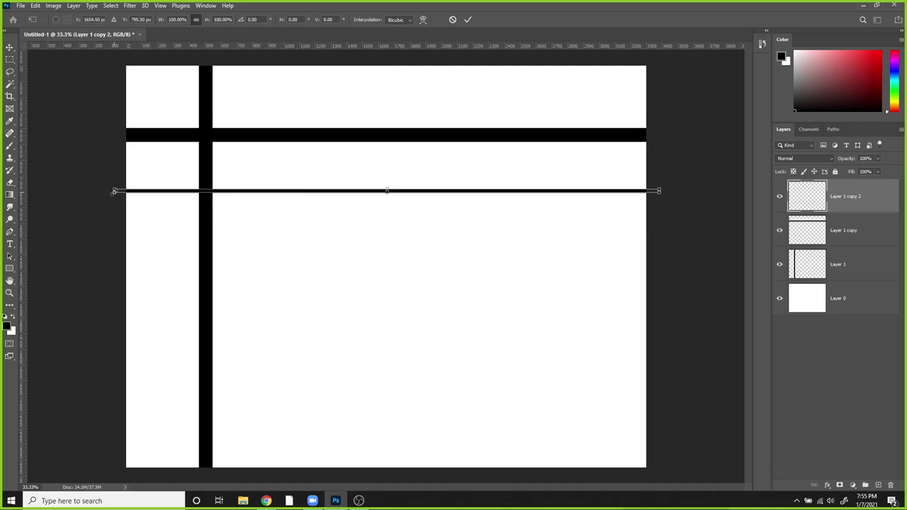
left_click_drag(114, 190, 206, 191)
key("Return")
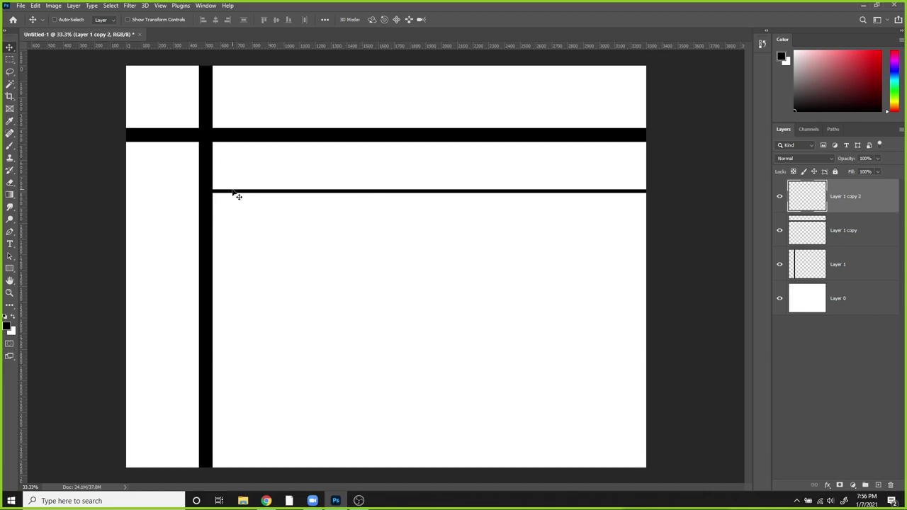
Copy the thin horizontal line further down the canvas as Layer 1 copy 3.
key("ctrl")
key("ctrl+t")
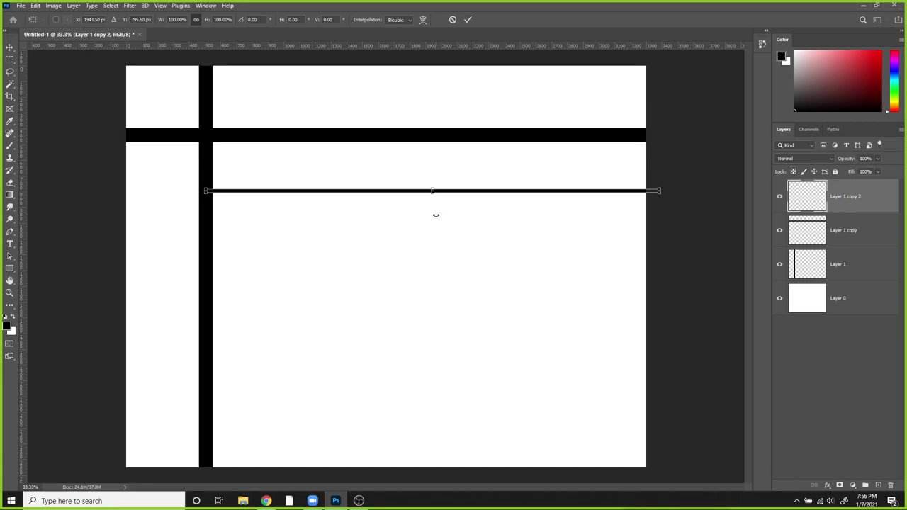
key("Return")
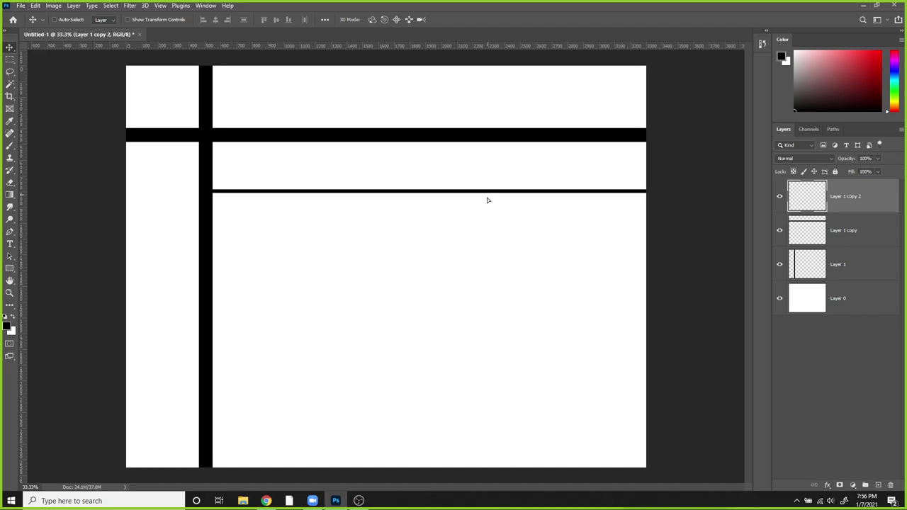
left_click_drag(487, 200, 486, 265)
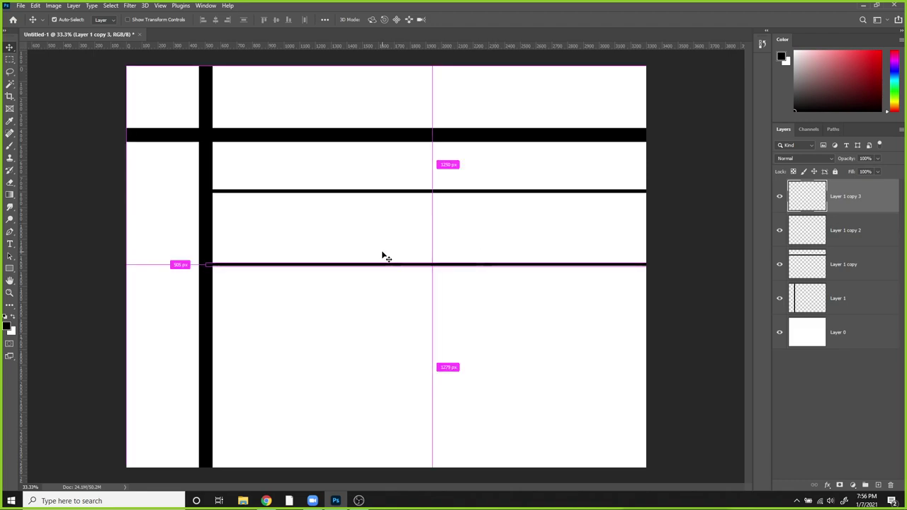
Rotate Layer 1 copy 3 by 90° into a vertical line beside the thick bar.
key("ctrl+t")
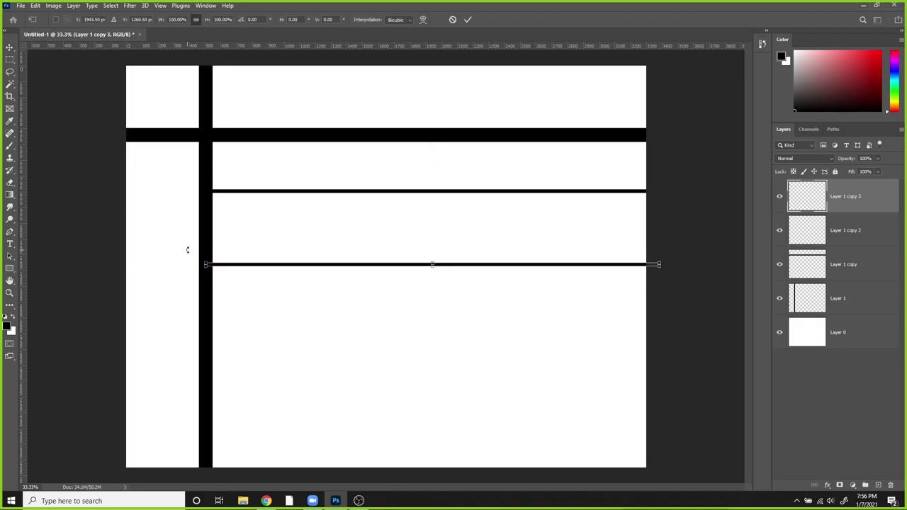
left_click_drag(188, 250, 261, 269)
key("Return")
left_click_drag(263, 383, 260, 383)
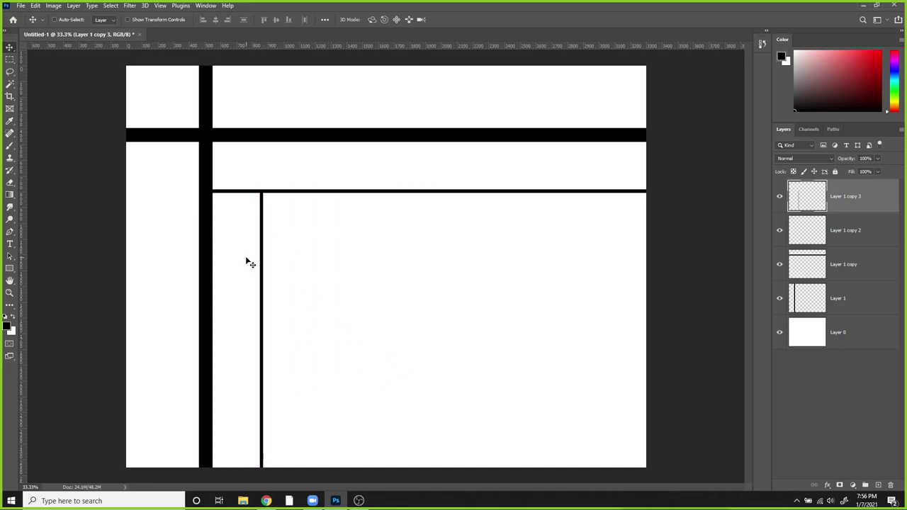
Nudge the thin vertical line left and right with arrow keys until it aligns with the lower line.
key("Right")
key("Right")
key("Right")
key("Right")
key("Right")
key("Right")
key("Right")
key("Right")
key("Right")
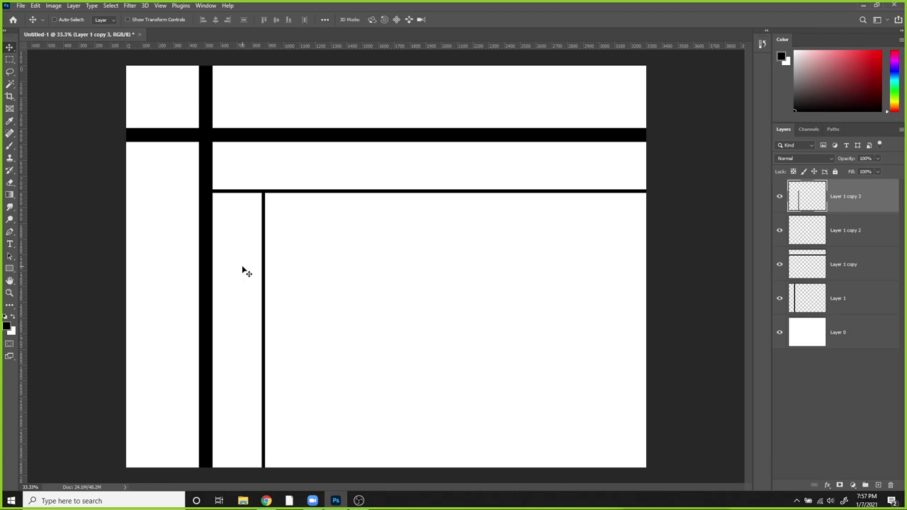
key("shift+Left")
key("shift+Left")
key("shift+Right")
key("shift+Right")
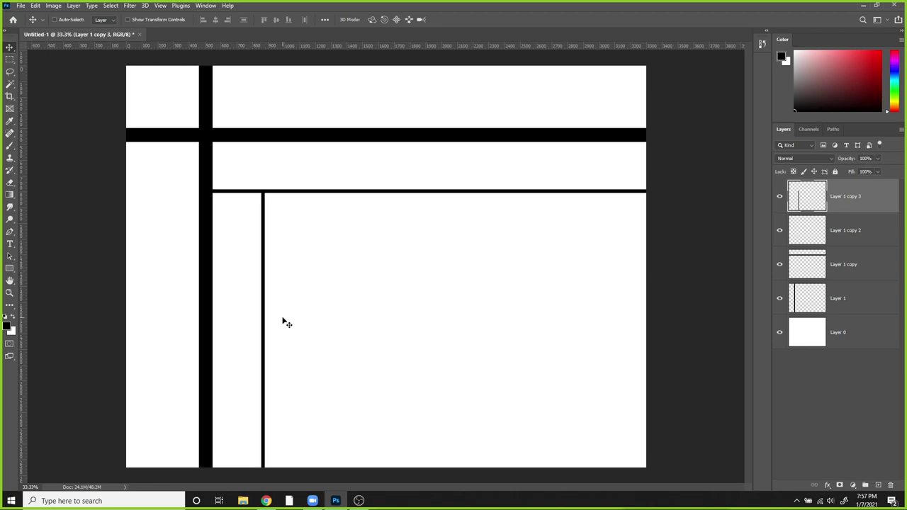
key("shift+Left")
key("shift+Left")
key("shift+Right")
key("shift+Right")
key("shift+Right")
key("shift+Right")
key("shift+Left")
key("shift+Left")
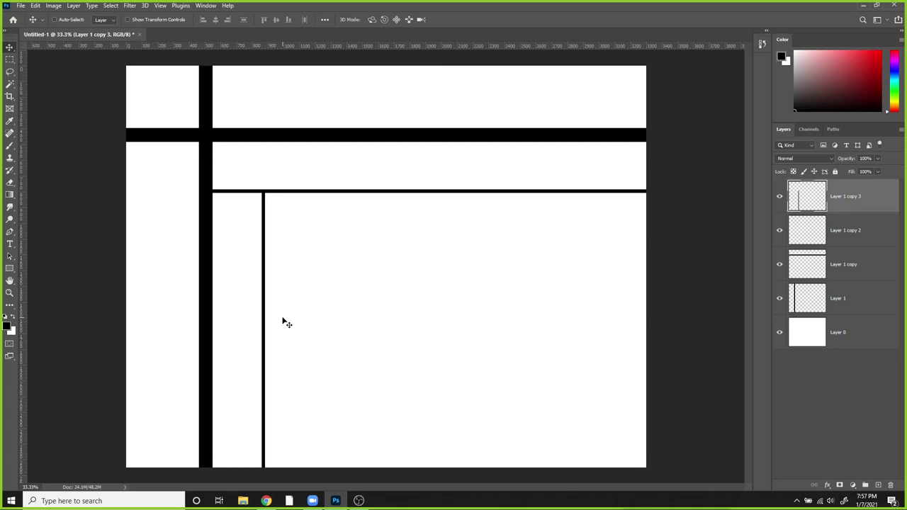
key("Right")
key("Right")
key("Right")
key("Right")
key("Right")
key("Right")
key("Right")
key("Right")
key("Right")
key("Right")
key("Right")
key("Right")
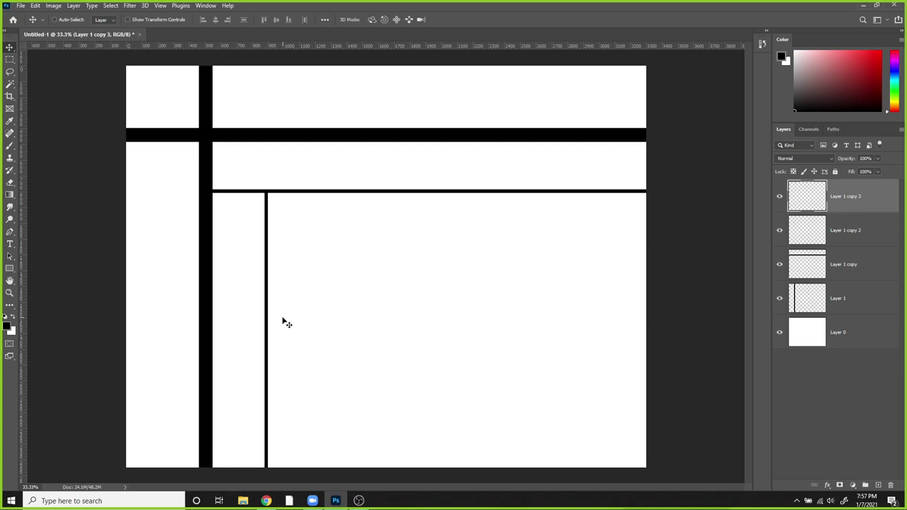
key("Left")
key("Left")
key("Left")
key("Left")
key("Left")
key("Left")
key("Left")
key("Left")
key("Left")
key("Left")
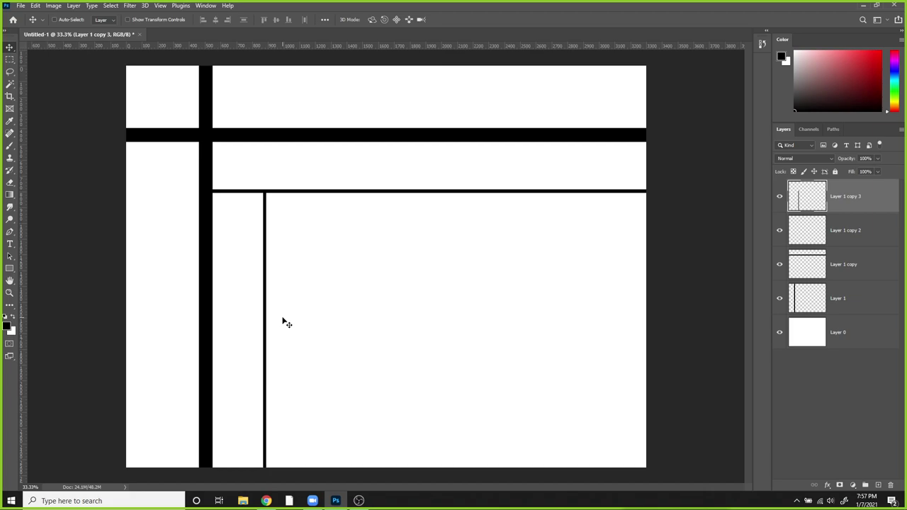
key("Left")
key("Left")
key("Left")
key("Left")
key("Left")
key("Left")
key("Left")
key("Left")
key("Left")
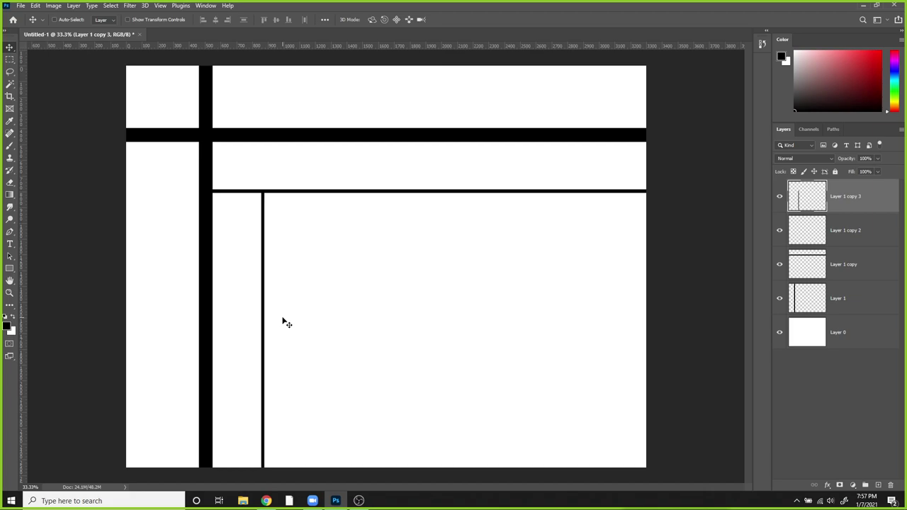
key("Left")
key("Left")
key("Left")
key("Left")
key("Left")
key("Left")
key("Left")
key("Left")
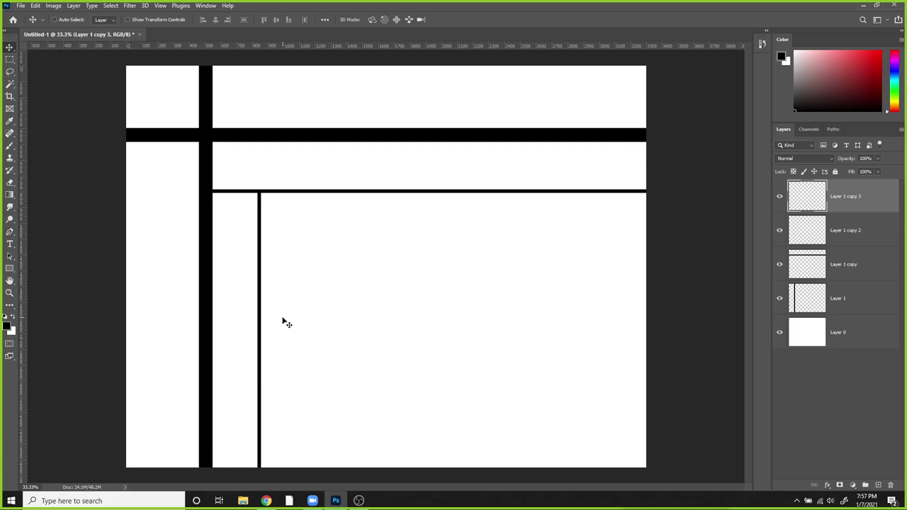
key("Right")
key("Right")
key("Right")
key("Right")
key("Right")
key("Right")
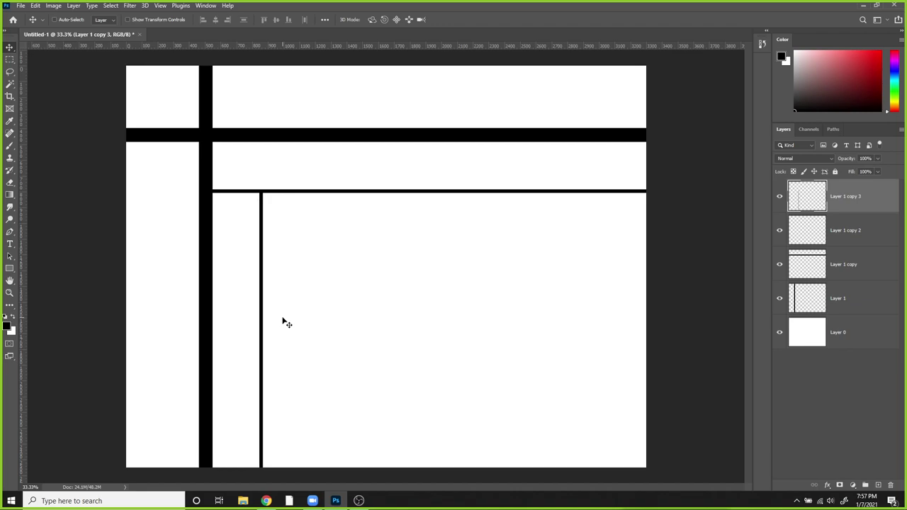
key("Right")
key("Right")
key("Right")
key("Right")
key("Right")
key("Right")
key("Right")
key("Right")
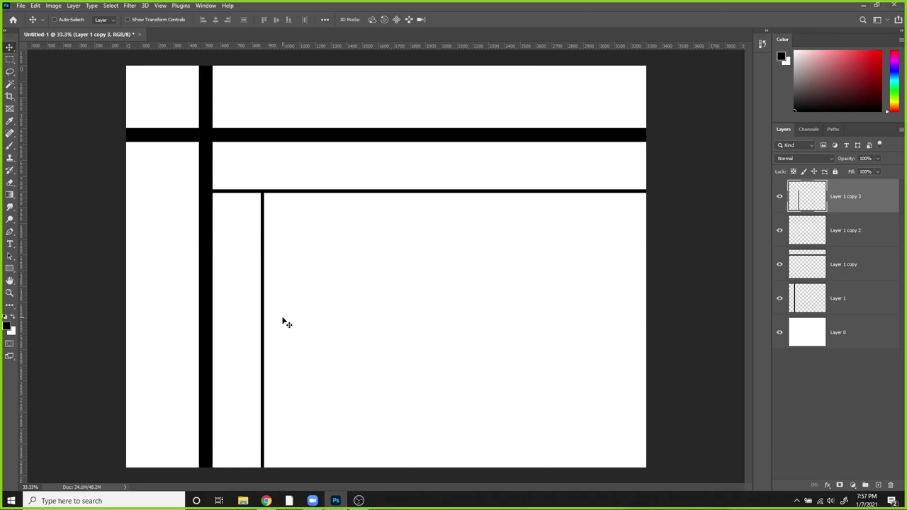
key("Right")
key("Right")
key("Right")
key("Right")
key("Right")
key("Right")
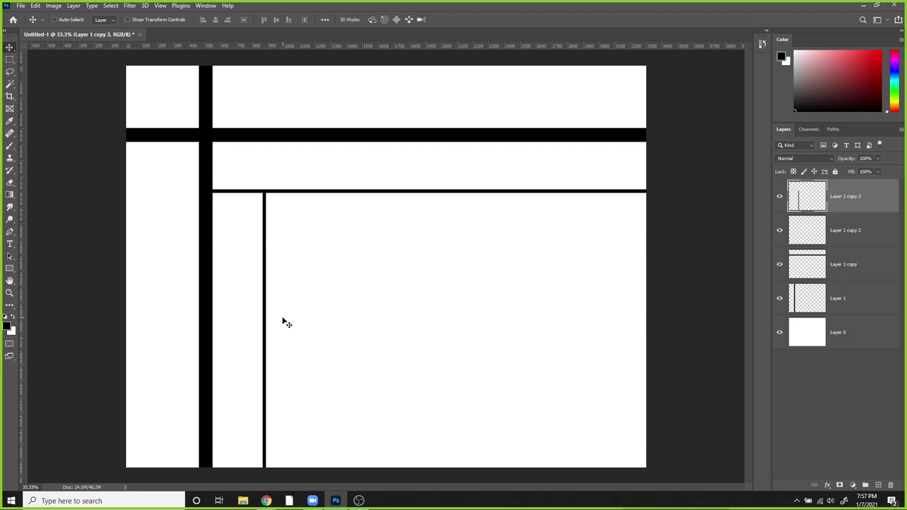
key("Right")
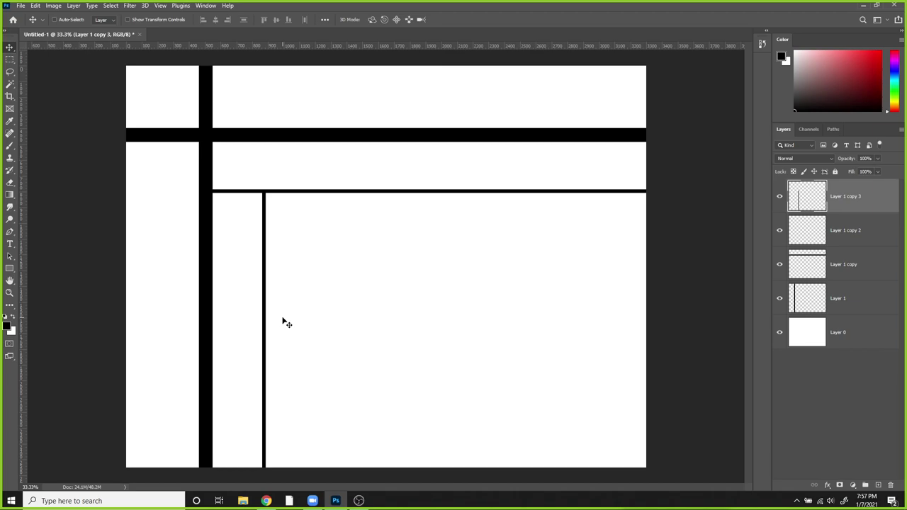
key("Left")
key("Right")
key("Left")
key("Right")
key("shift+Right")
key("shift+Right")
key("shift+Right")
key("shift+Left")
key("shift+Left")
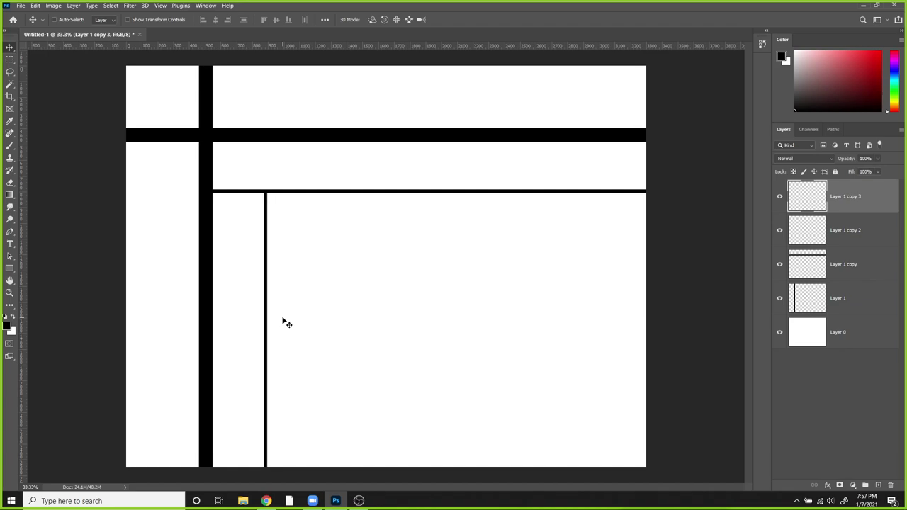
key("shift+Left")
key("shift+Right")
key("shift+Right")
key("Right")
key("shift+Left")
key("shift+Left")
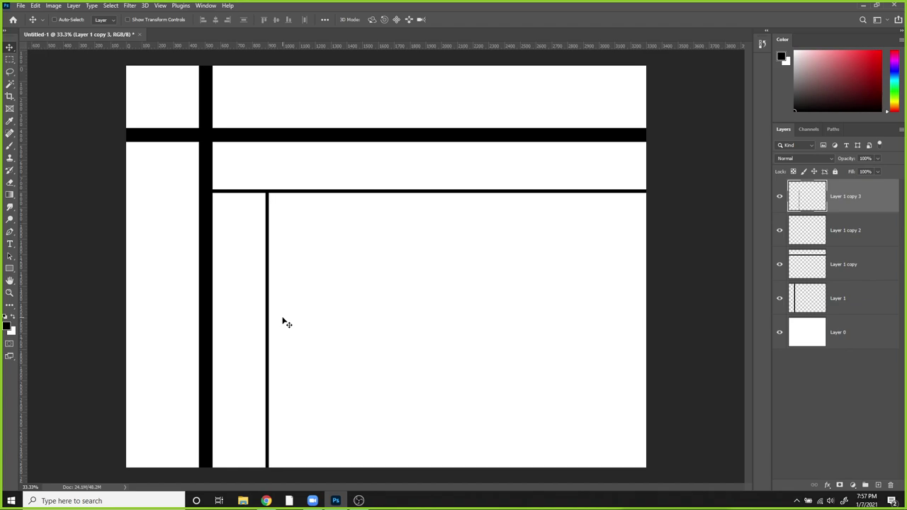
key("shift+Left")
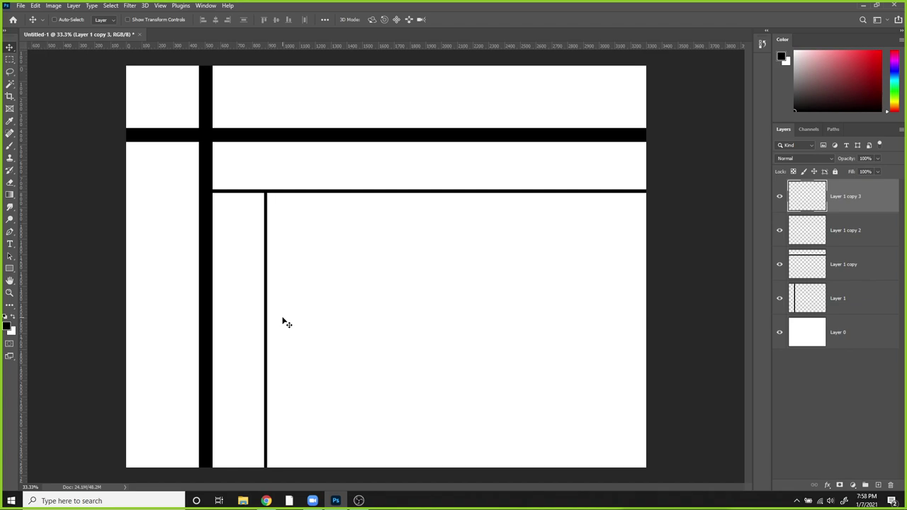
key("shift+Left")
key("shift+Right")
key("Left")
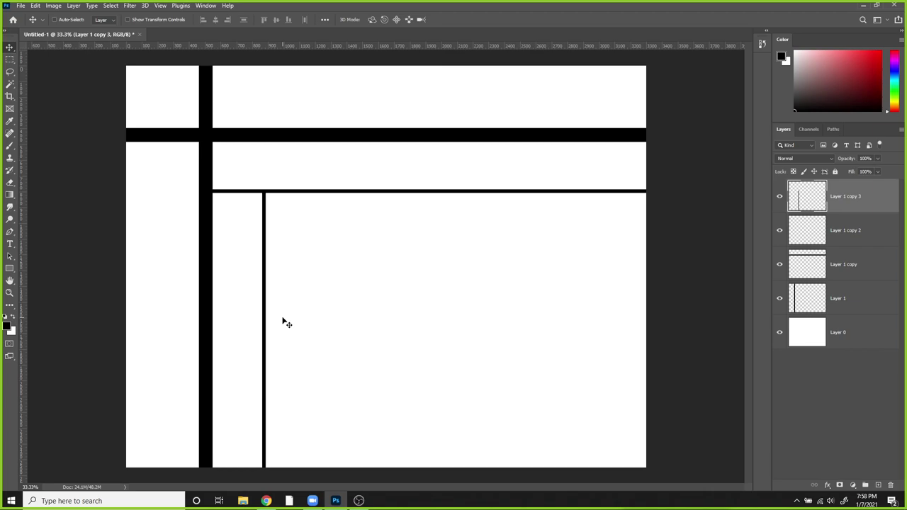
key("shift+Left")
key("shift+Right")
key("shift+Right")
key("shift+Left")
key("shift+Left")
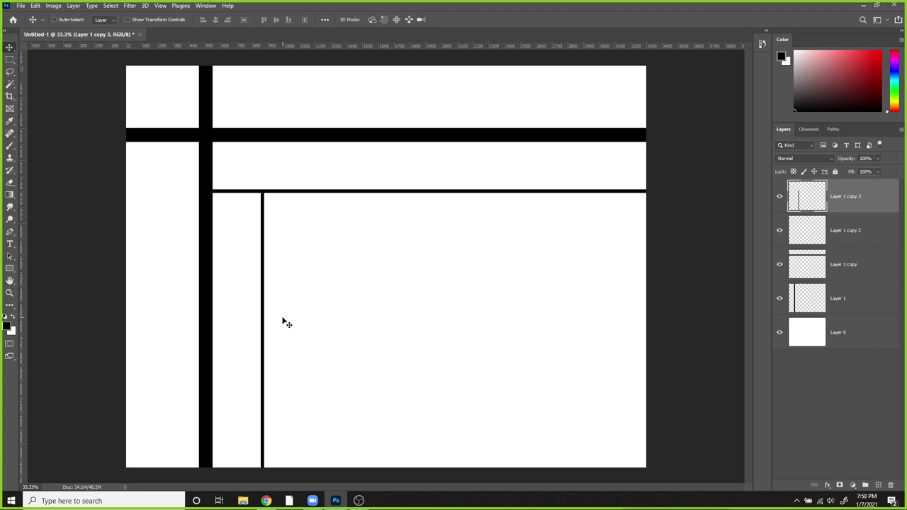
key("shift+Right")
key("shift+Left")
key("shift+Right")
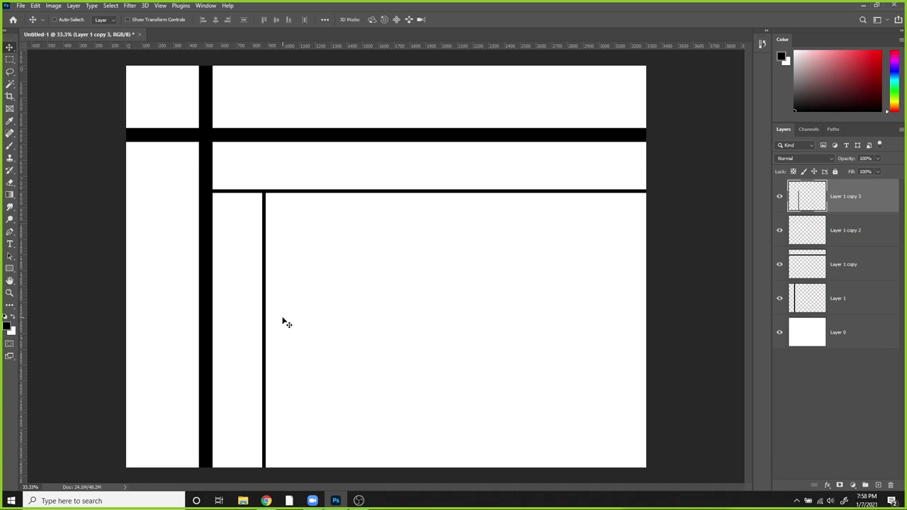
key("ctrl+plus")
key("ctrl+plus")
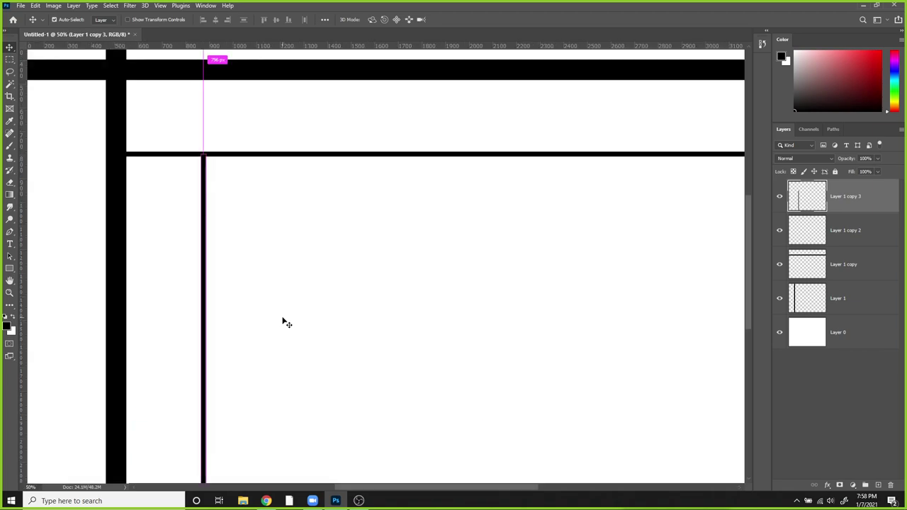
key("ctrl+minus")
key("ctrl+minus")
key("ctrl+minus")
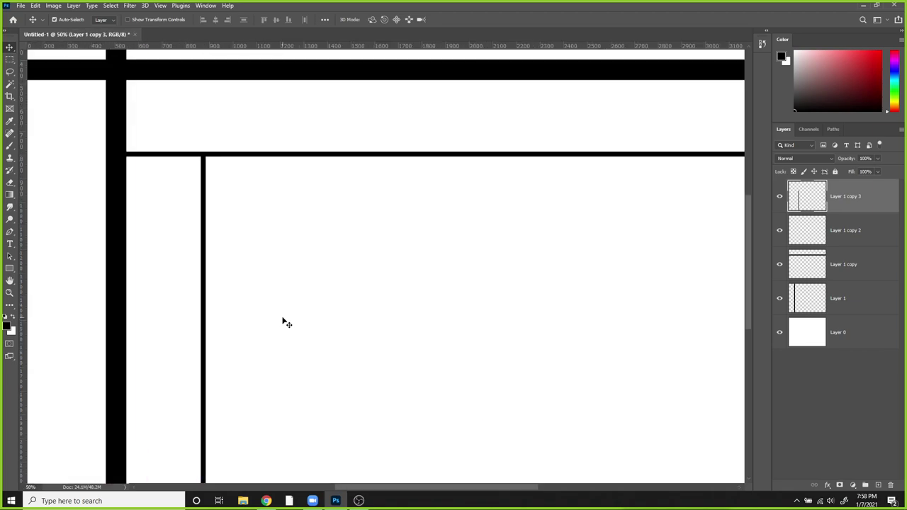
key("ctrl+plus")
key("ctrl+plus")
key("ctrl+plus")
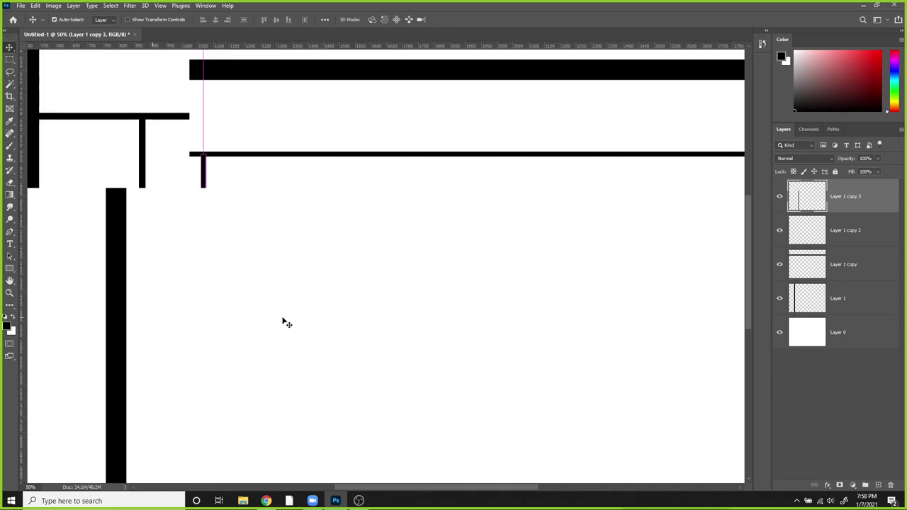
key("ctrl+minus")
key("ctrl+minus")
key("ctrl+minus")
key("ctrl+plus")
key("ctrl+plus")
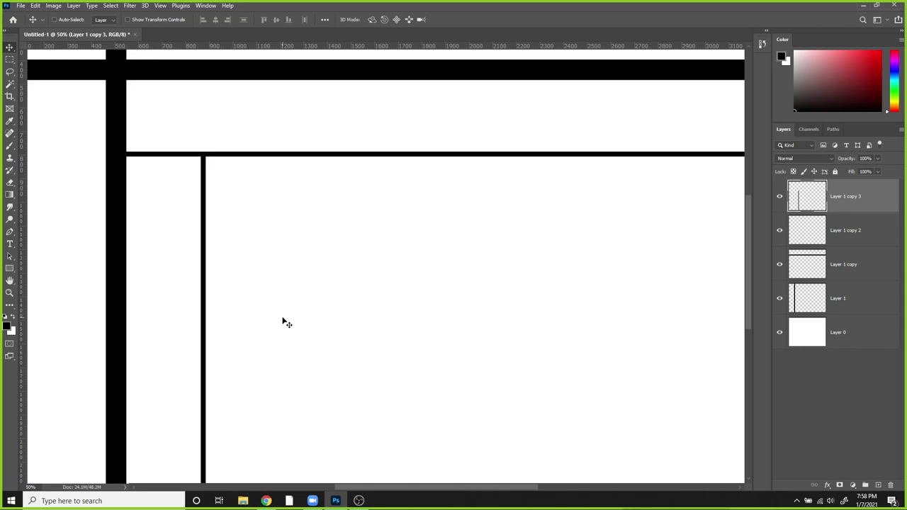
key("space")
left_click_drag(156, 134, 367, 298)
left_click_drag(166, 217, 179, 354)
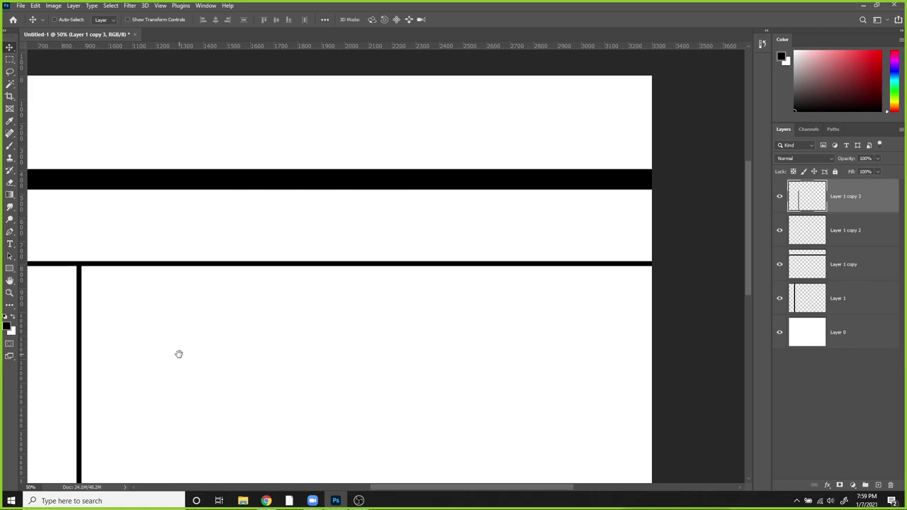
key("ctrl+minus")
key("ctrl+minus")
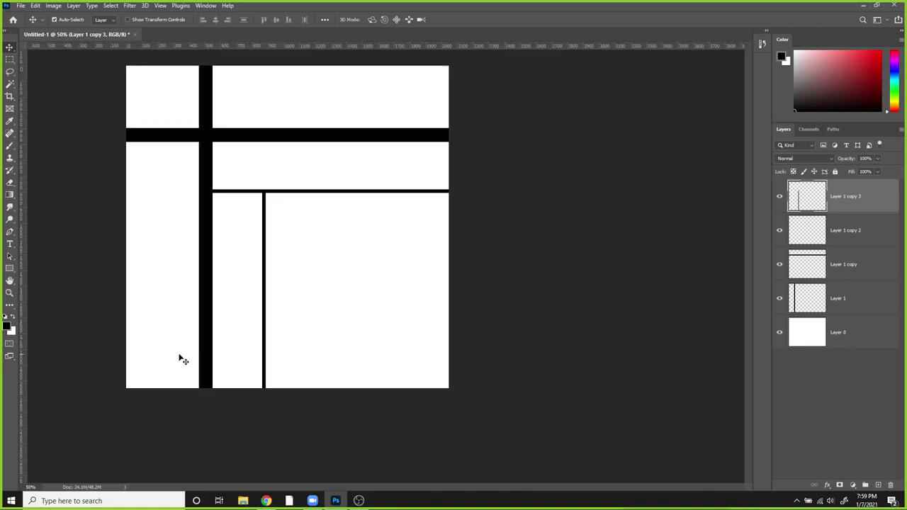
key("ctrl+plus")
key("ctrl+plus")
key("ctrl+minus")
key("ctrl+minus")
key("ctrl+plus")
key("ctrl+minus")
key("ctrl+plus")
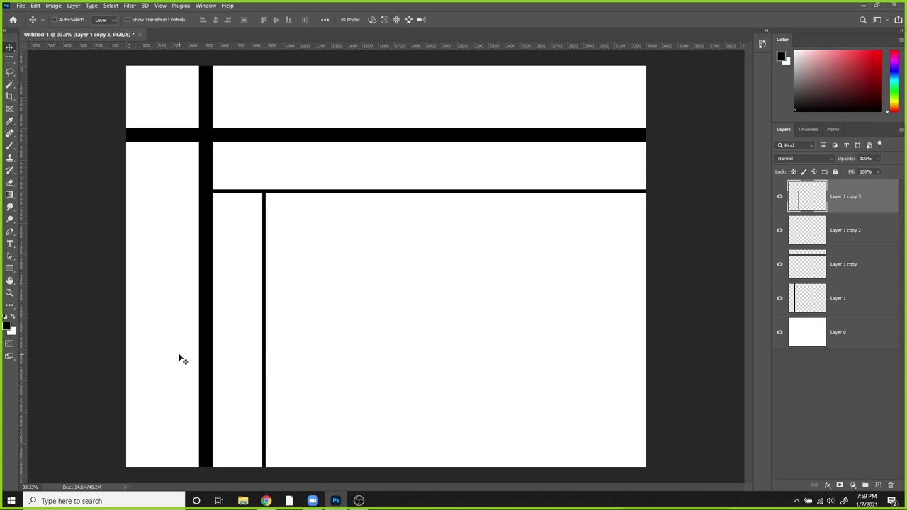
Toggle each layer's visibility to find the thin vertical, thin horizontal, thick horizontal and thick vertical bars.
left_click(779, 197)
left_click(779, 198)
left_click(780, 198)
left_click(779, 198)
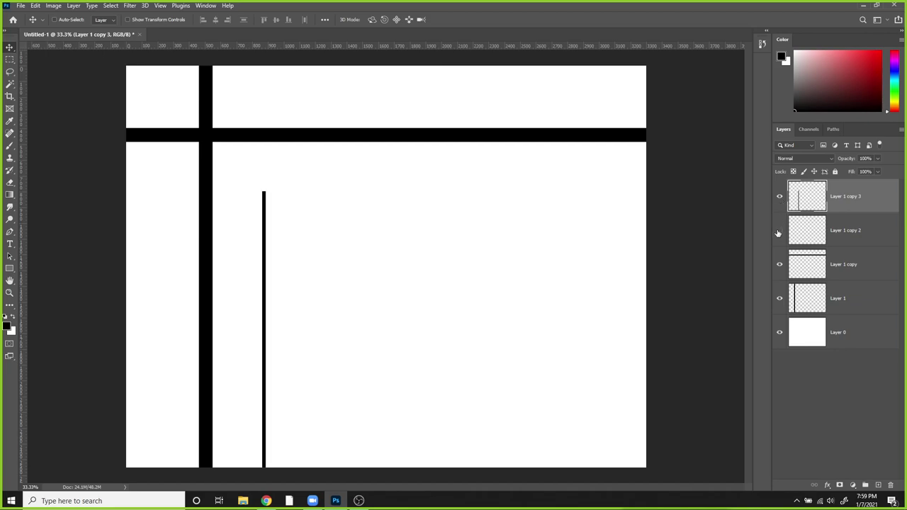
left_click(779, 231)
left_click(778, 232)
left_click(779, 265)
left_click(780, 265)
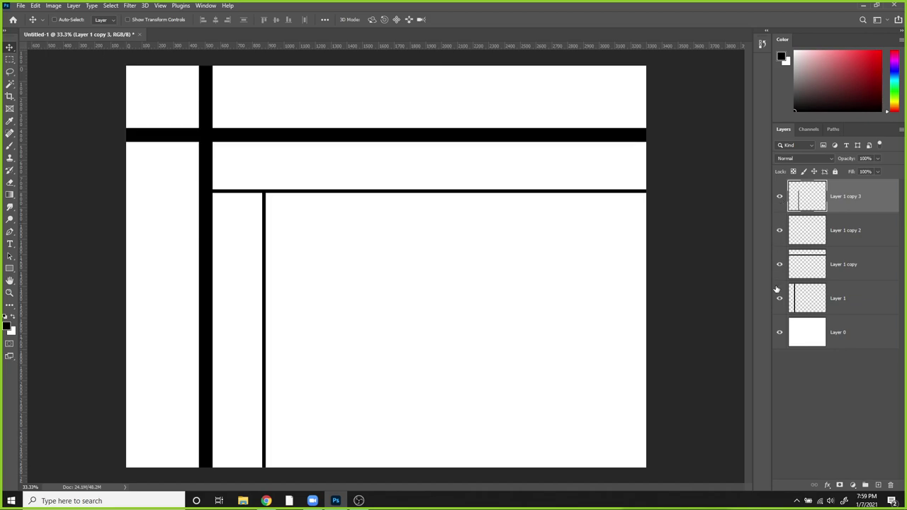
left_click(778, 298)
left_click(779, 299)
Recheck the thin horizontal line, then select Layer 1 copy 2 and Layer 1 copy 3 together.
left_click(779, 230)
left_click(779, 230)
left_click(833, 219)
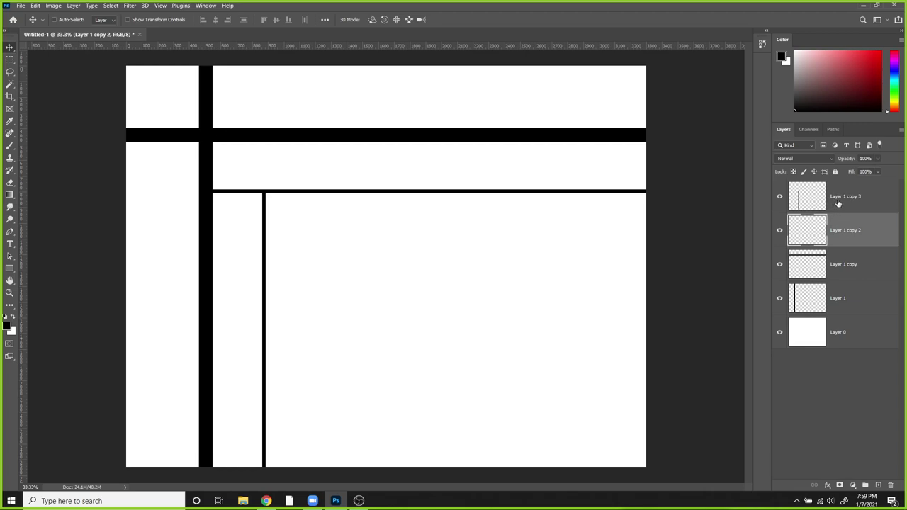
left_click(838, 204, "shift")
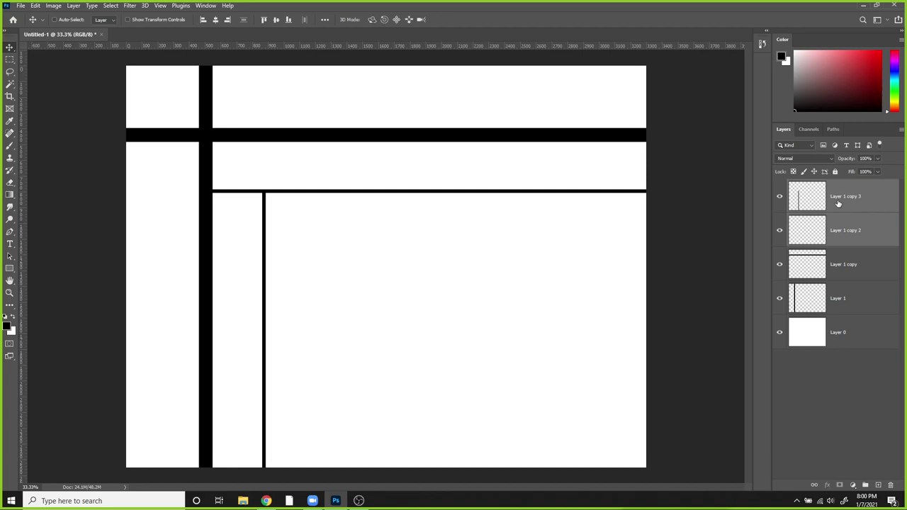
Group the two thin-line layers with Ctrl+G and name the group 'Thin Lines'.
key("ctrl")
key("ctrl+g")
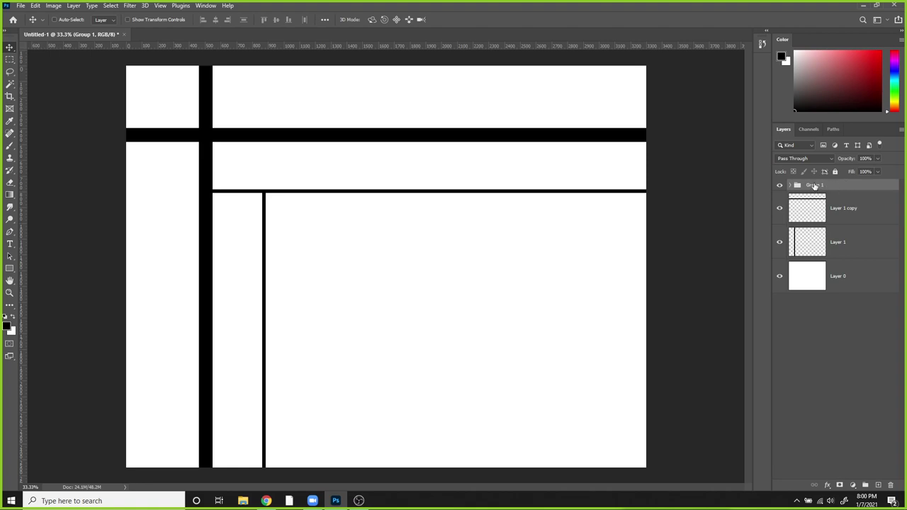
double_click(814, 184)
type("THIN")
key("BackSpace")
key("BackSpace")
key("BackSpace")
key("BackSpace")
type("Thin Lines")
key("Return")
Group Layer 1 copy and Layer 1 into a group named 'Thick Lines'.
left_click(845, 209)
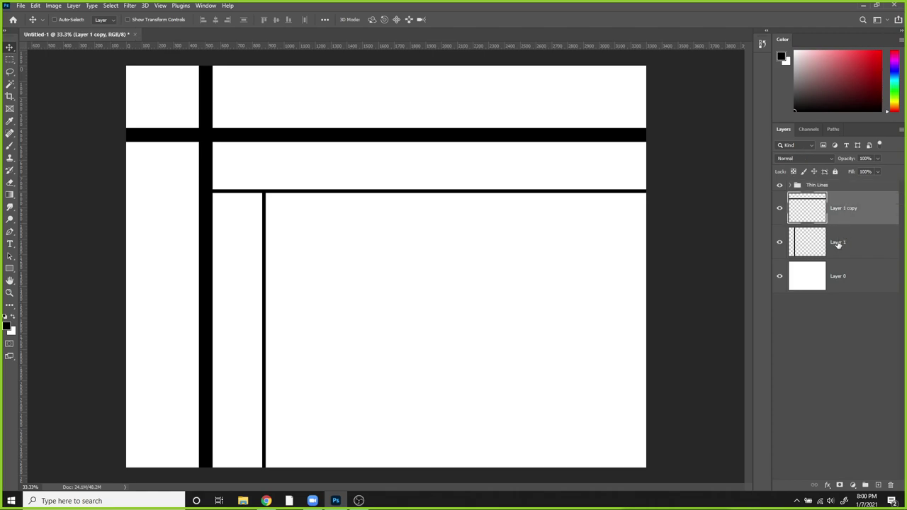
left_click(838, 243, "shift")
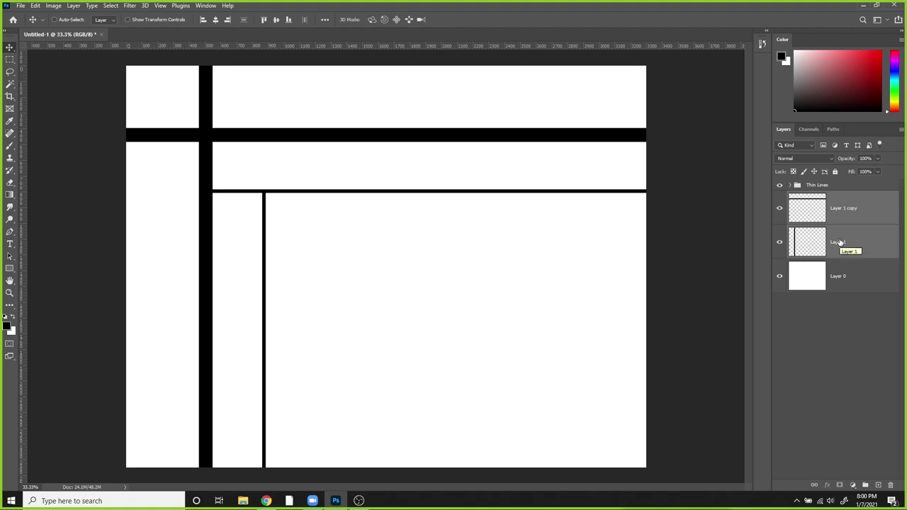
key("ctrl")
key("ctrl+g")
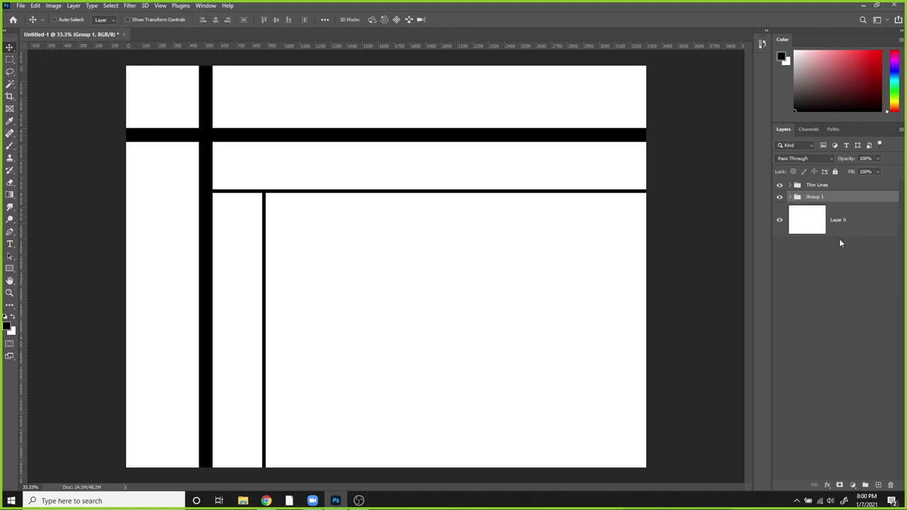
double_click(811, 197)
type("Thick Lines")
key("Return")
Inspect the Thick Lines group's contents and toggle its visibility to confirm the thick bars.
left_click(791, 197)
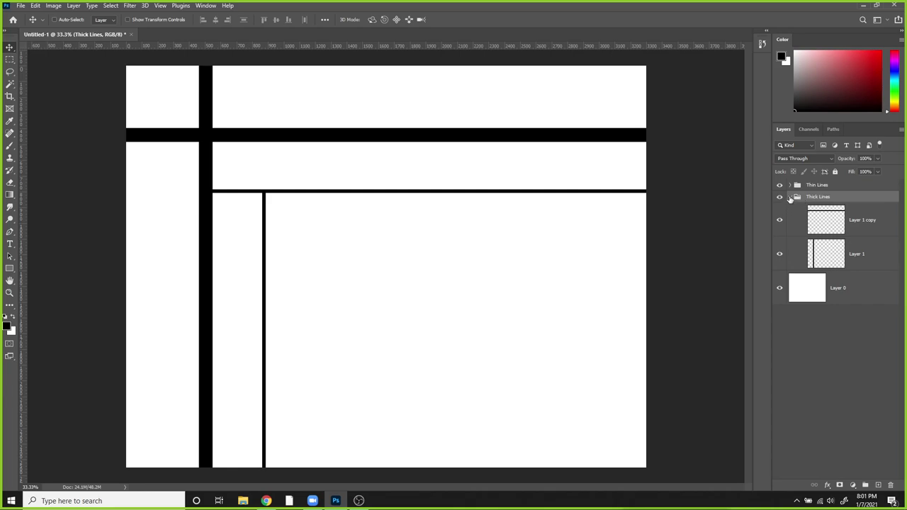
left_click(789, 197)
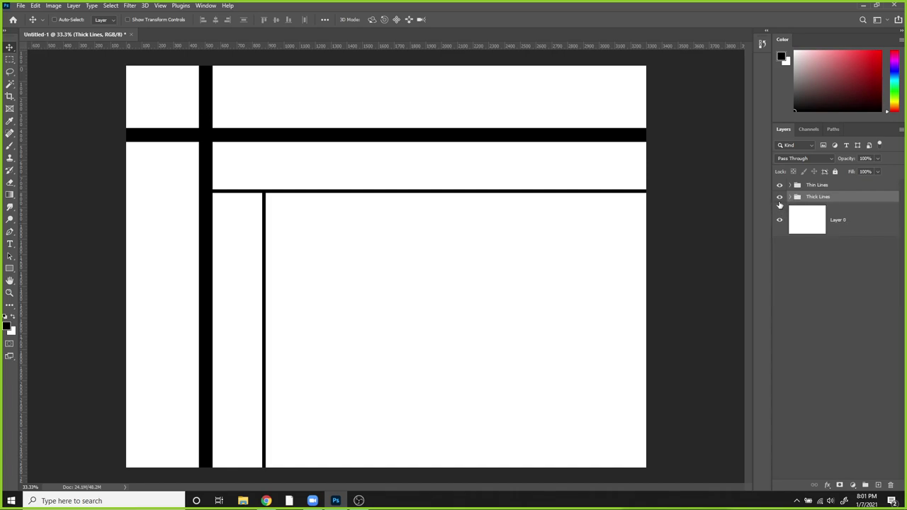
left_click(780, 197)
left_click(780, 197)
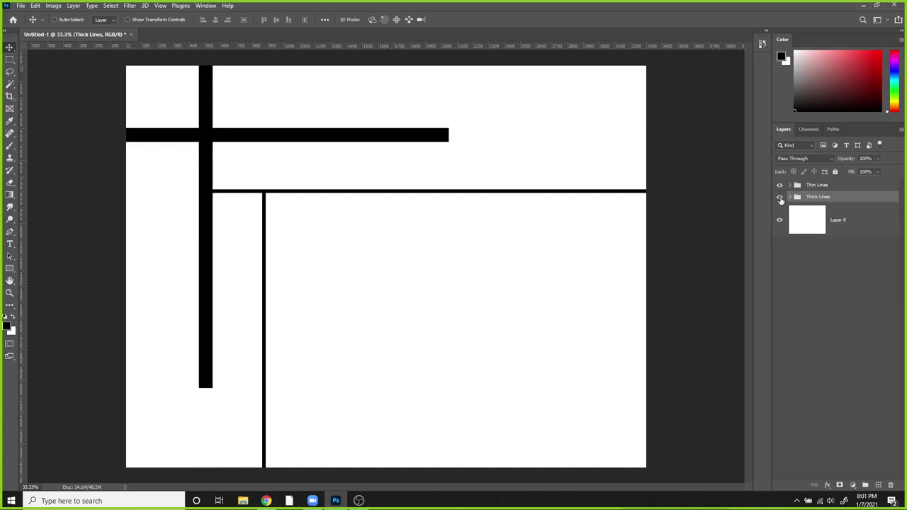
Toggle the Thin Lines group's visibility, expand it, and select Layer 1 copy 2.
left_click(779, 185)
left_click(780, 185)
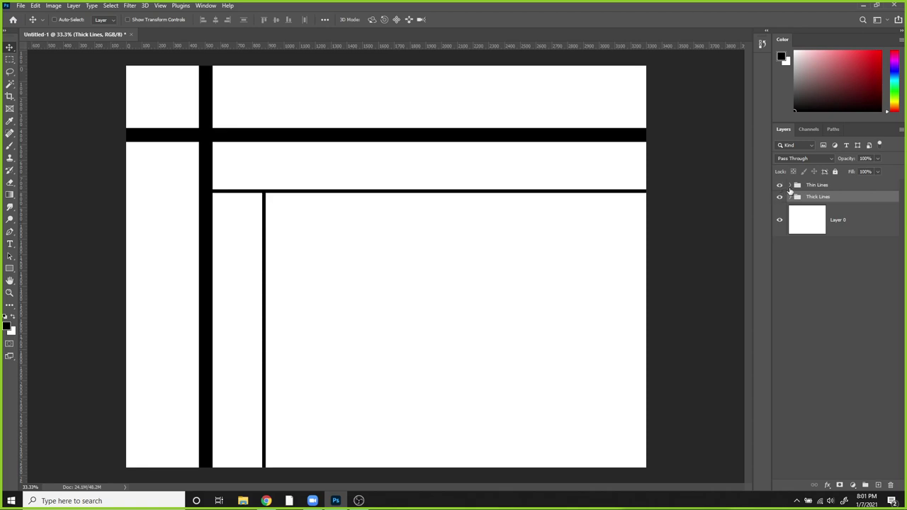
left_click(790, 185)
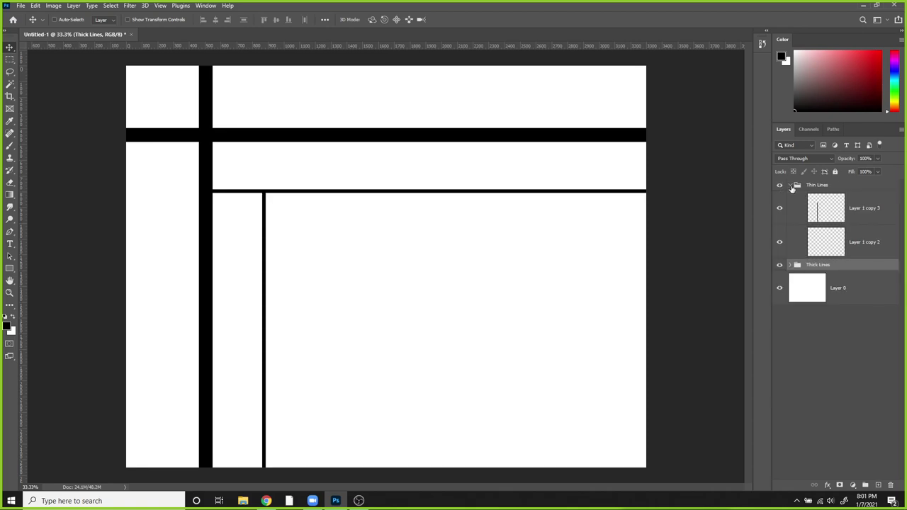
left_click(851, 237)
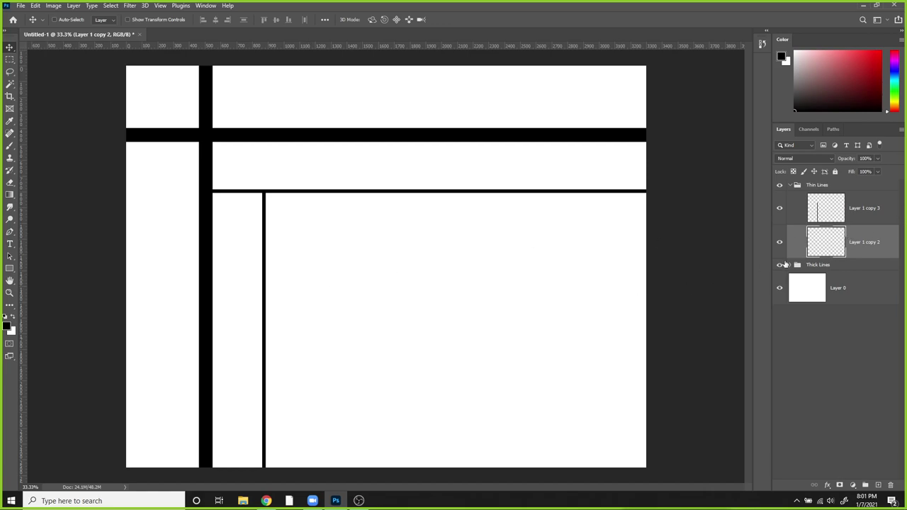
Alt-drag a copy of the thin vertical line further right in the lower grid, nudge it, collapse Thin Lines.
left_click_drag(285, 299, 347, 357)
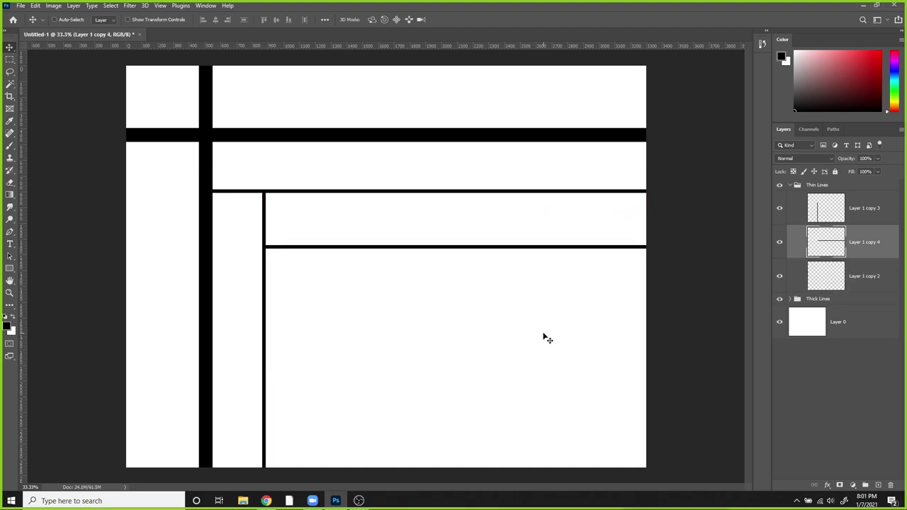
key("alt+bracketright")
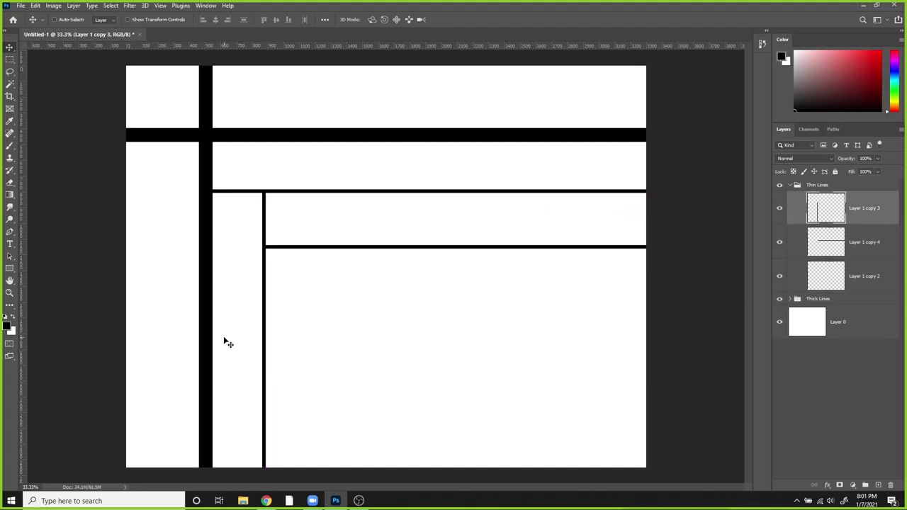
left_click_drag(255, 315, 316, 366)
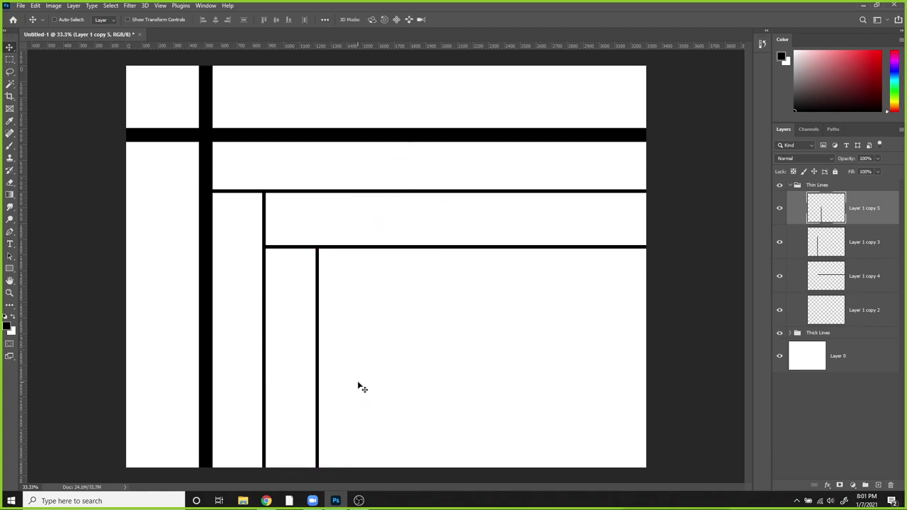
key("shift+Right")
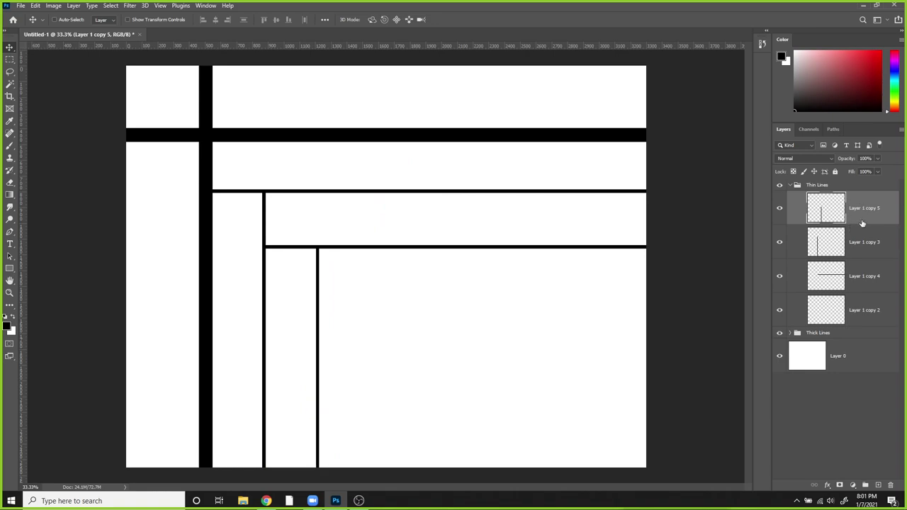
left_click(790, 185)
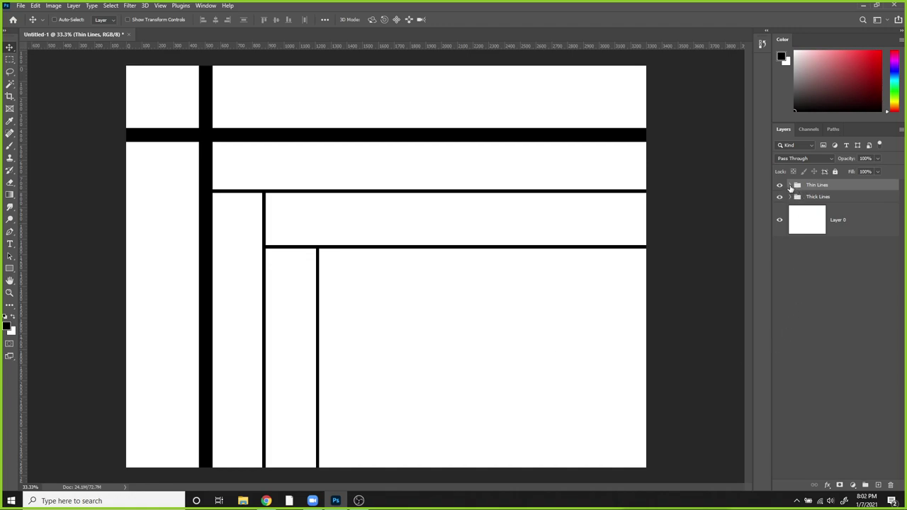
left_click(790, 185)
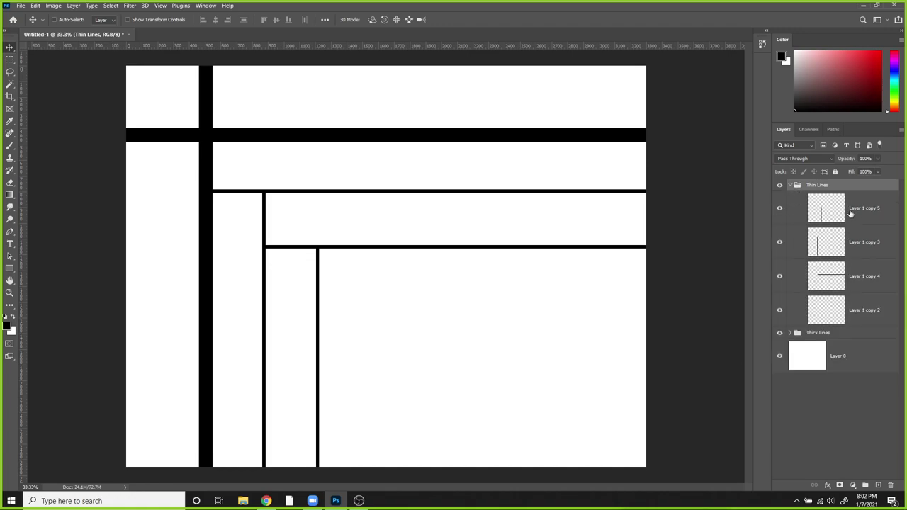
left_click(787, 186)
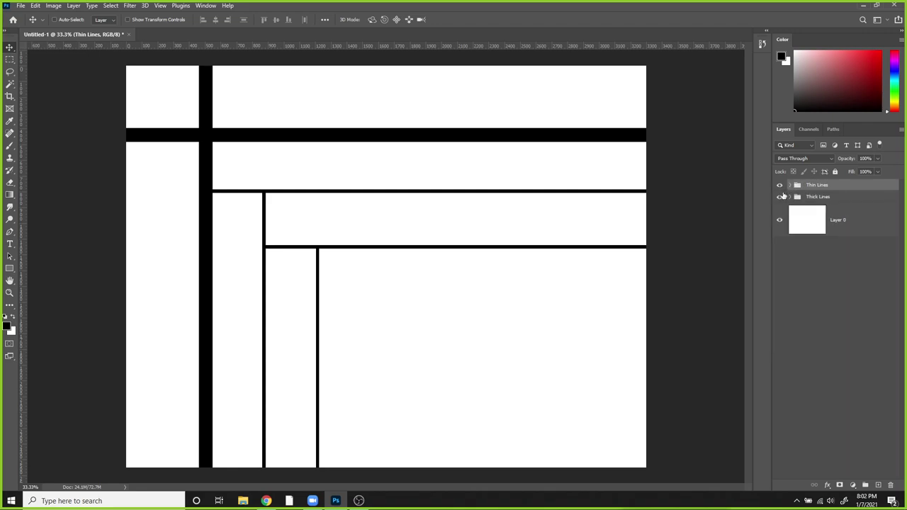
left_click(55, 19)
left_click_drag(203, 152, 273, 170)
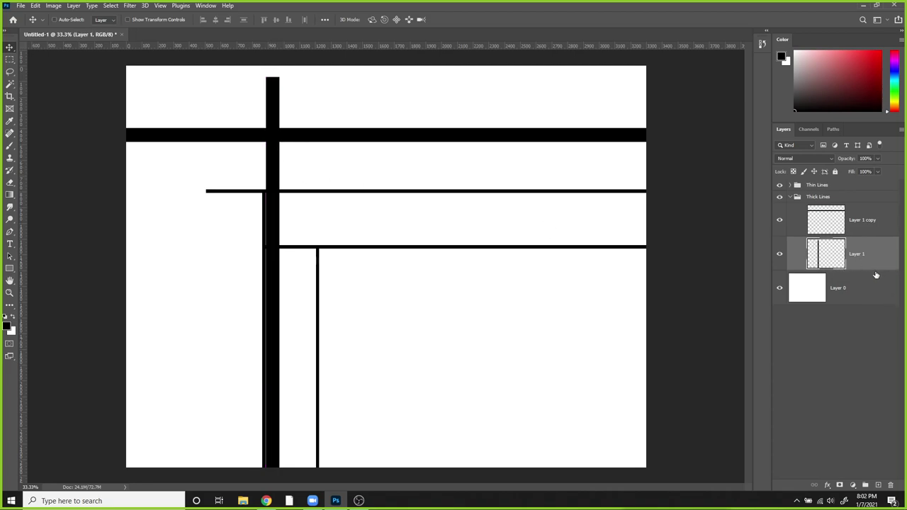
key("ctrl+z")
left_click_drag(181, 136, 185, 179)
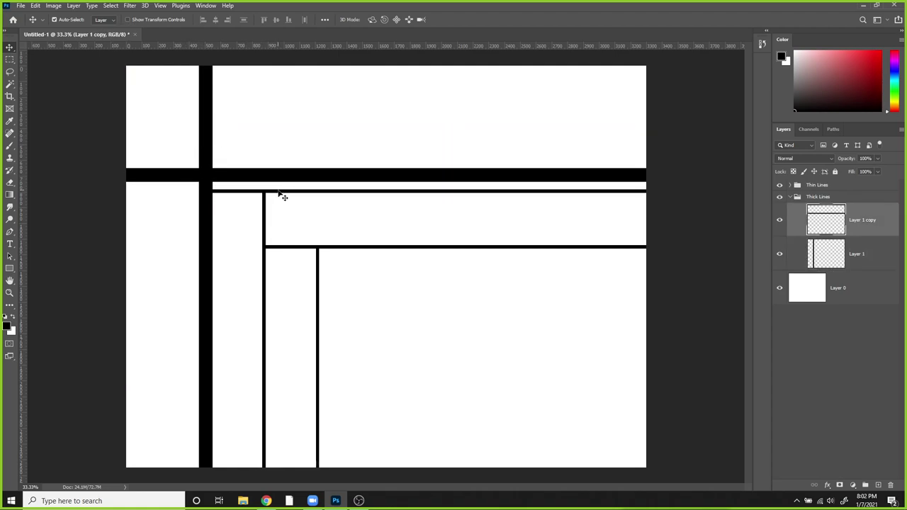
key("ctrl+z")
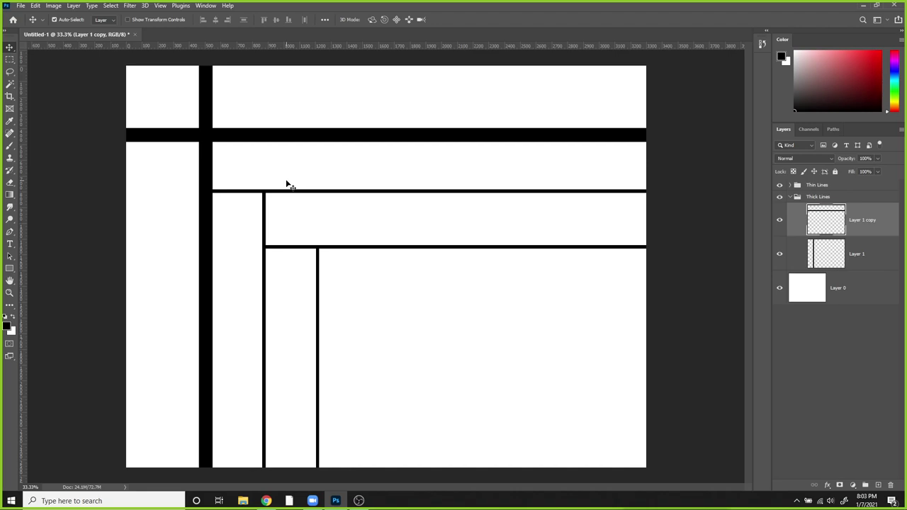
left_click(54, 21)
Turn Auto-Select back on in the Move options and check the Thin Lines group.
left_click(55, 20)
left_click(58, 22)
left_click(792, 185)
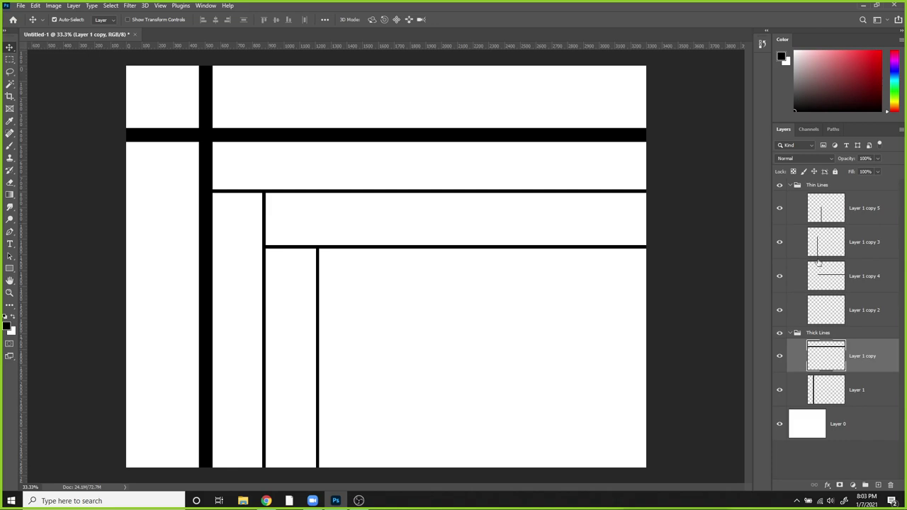
left_click(789, 185)
Select the expanded Thick Lines group and start a new layer with Ctrl+Shift+N.
left_click(787, 198)
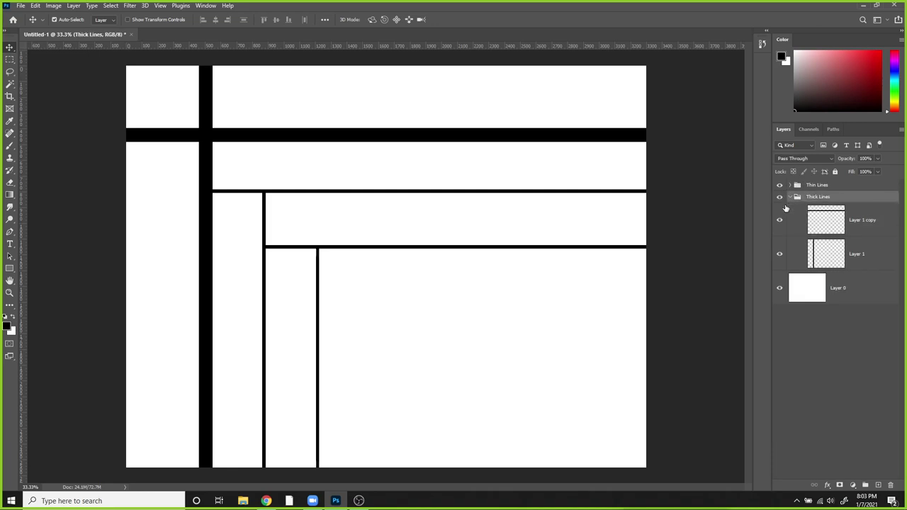
left_click(789, 197)
left_click(836, 220)
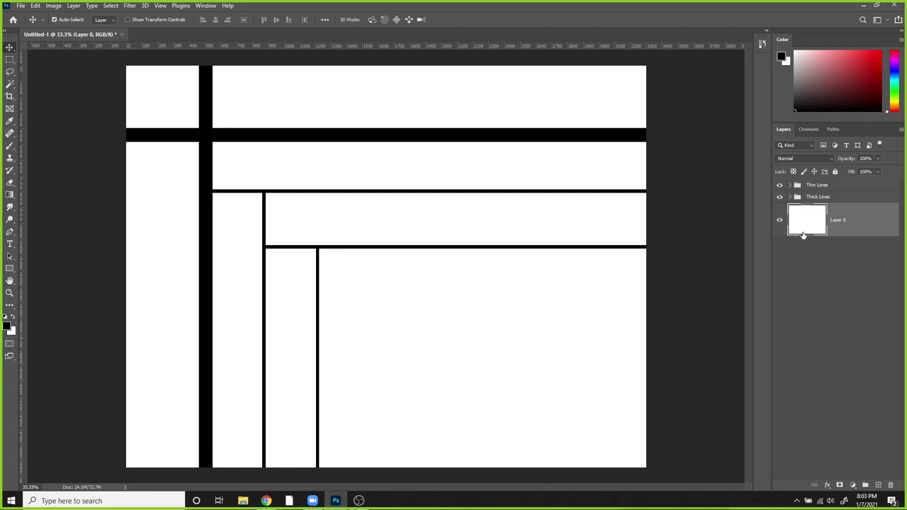
left_click(790, 200)
left_click(803, 200)
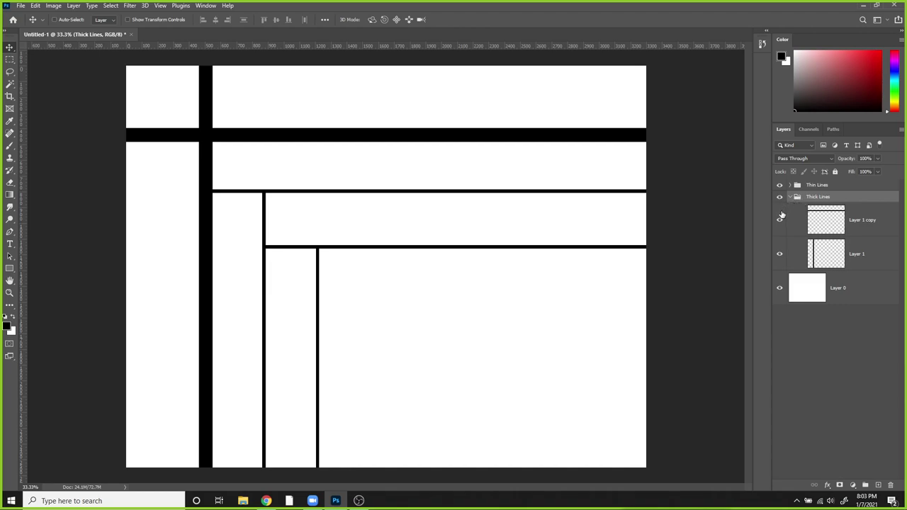
key("ctrl+shift+n")
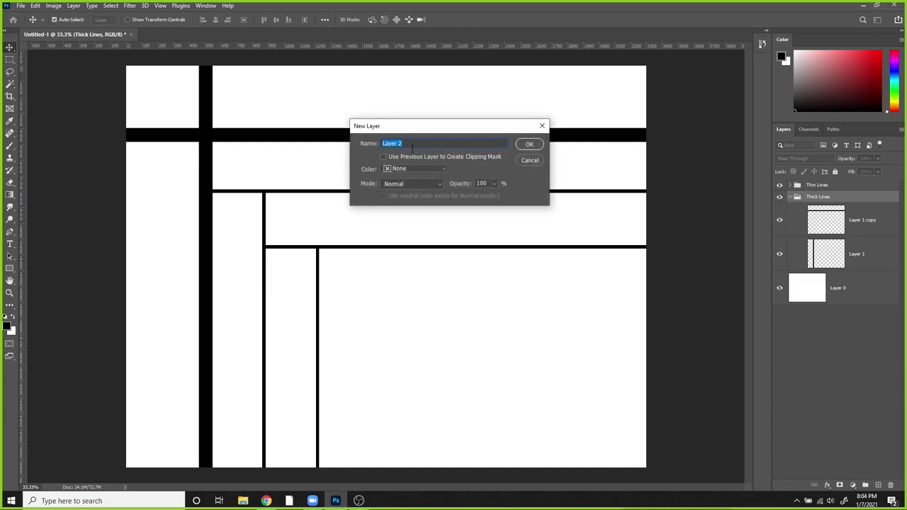
Create empty Layer 2 and marquee a square in the cell right of the thick vertical bar.
left_click(527, 144)
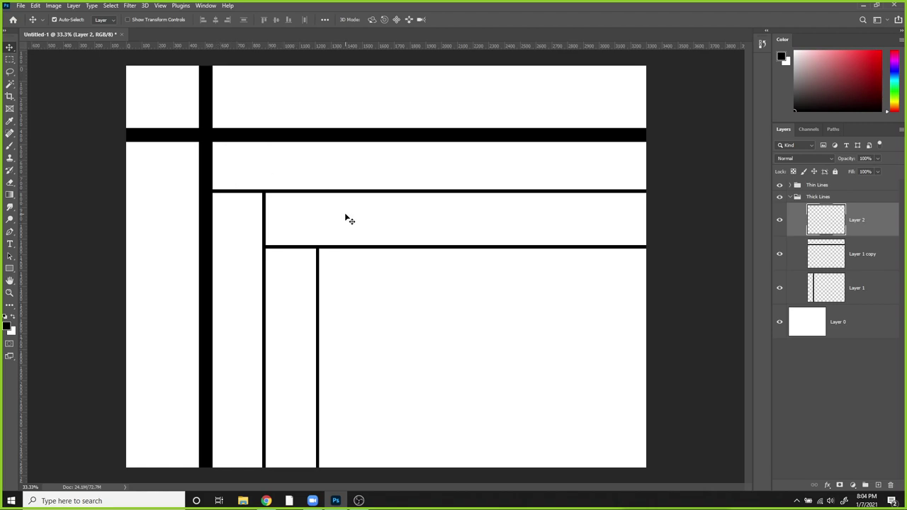
key("m")
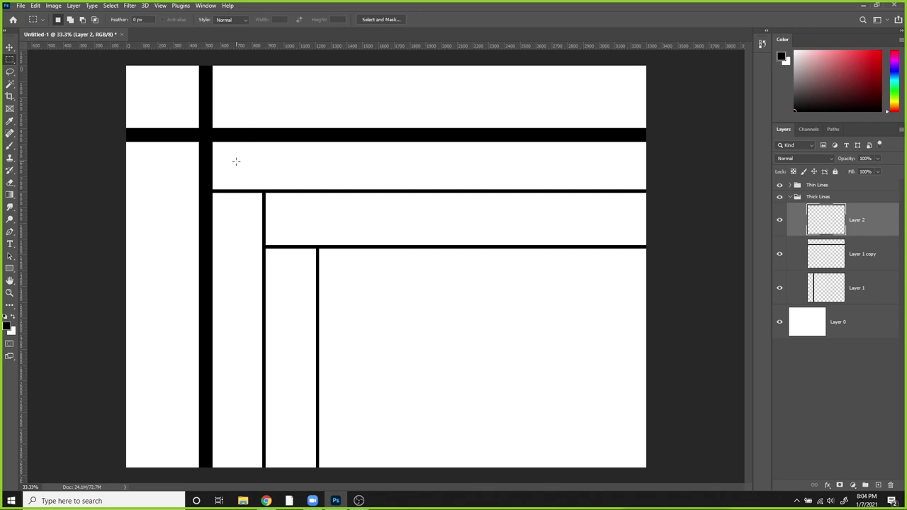
left_click_drag(238, 160, 270, 176)
left_click_drag(274, 181, 283, 190)
left_click(205, 6)
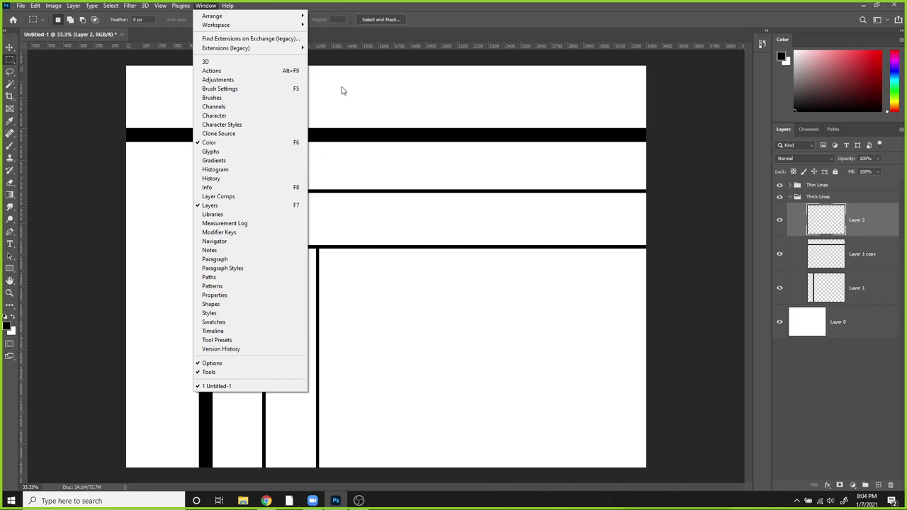
double_click(426, 11)
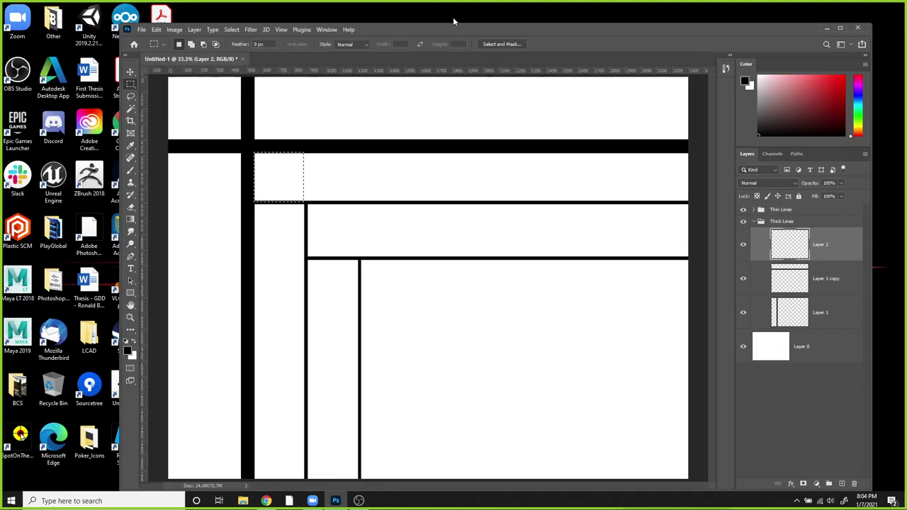
Pick red as the foreground colour, fill the square selection with Shift+F5, and deselect.
double_click(838, 28)
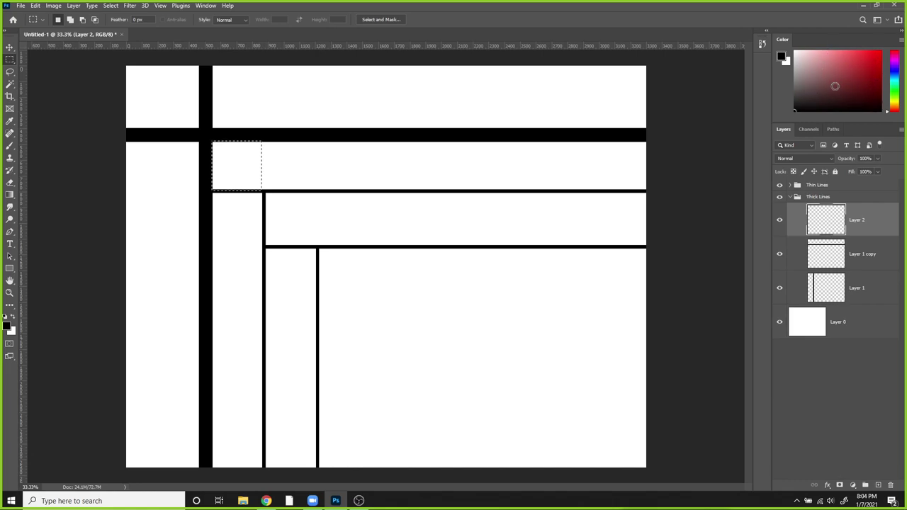
left_click(881, 52)
mouse_move(894, 103)
left_mouse_down()
mouse_move(896, 60)
mouse_move(896, 112)
left_mouse_up()
key("shift+F5")
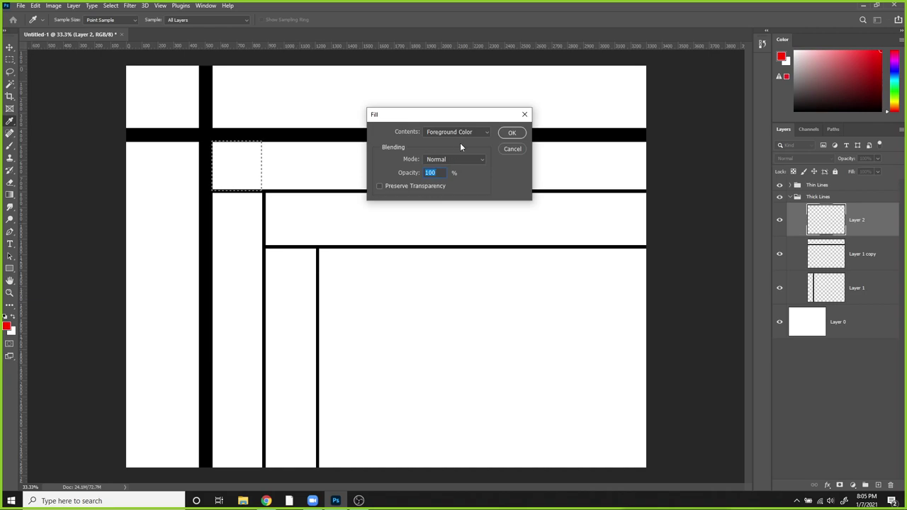
key("Return")
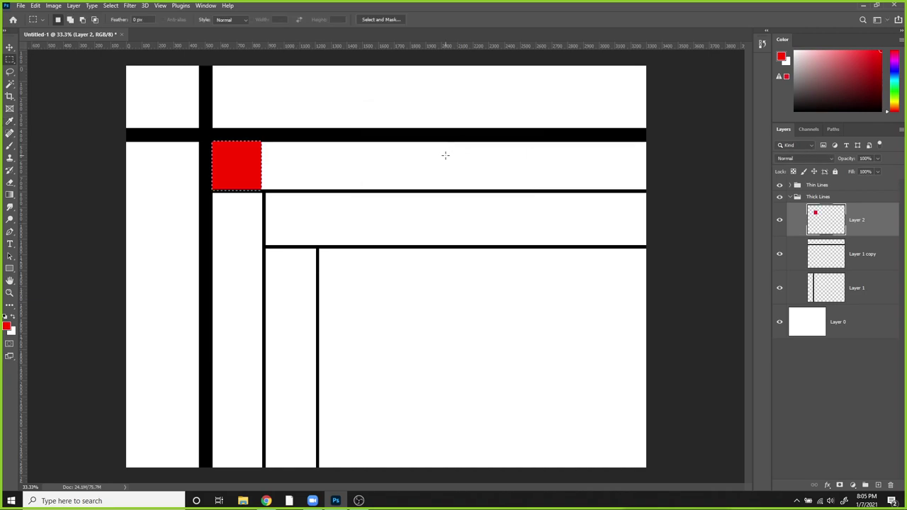
key("ctrl+d")
key("v")
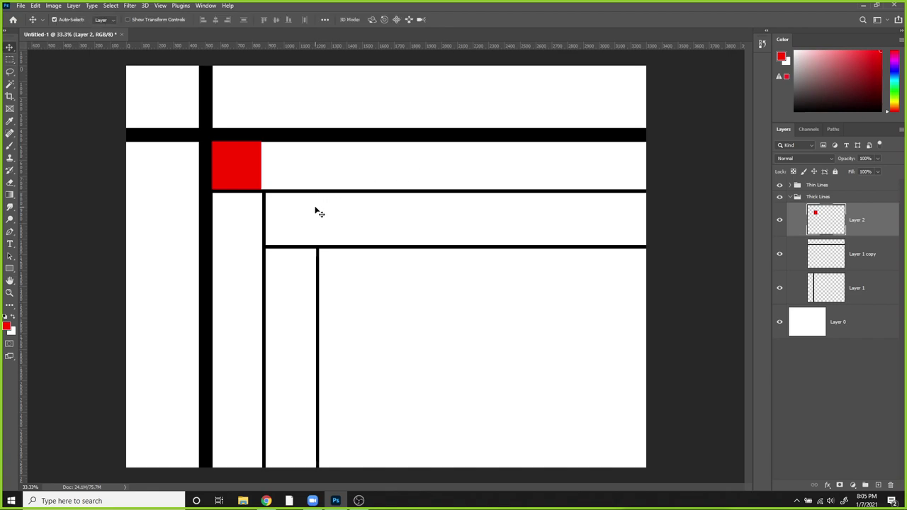
Move Layer 2 out of Thick Lines above Layer 0 and nudge the red square flush into its cell.
left_click(790, 186)
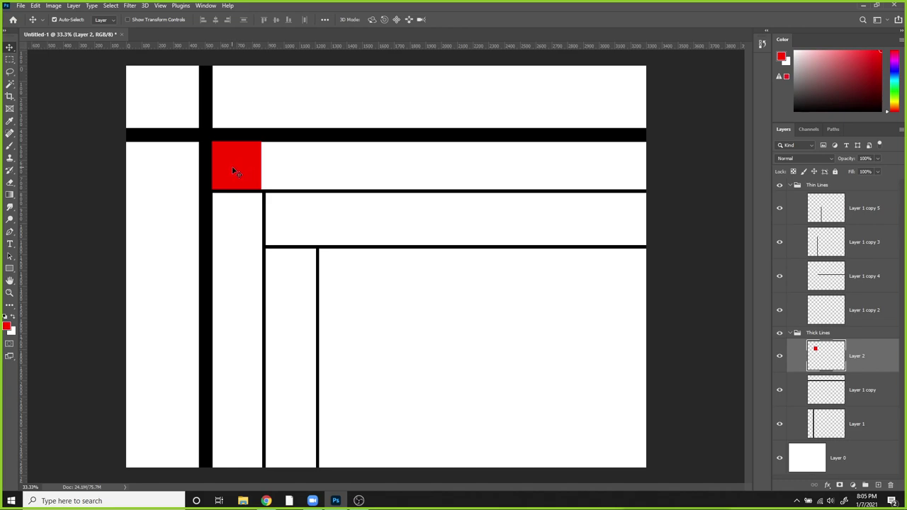
mouse_move(234, 171)
left_mouse_down()
mouse_move(238, 183)
mouse_move(282, 188)
mouse_move(265, 213)
mouse_move(273, 182)
mouse_move(255, 183)
mouse_move(211, 138)
mouse_move(246, 183)
mouse_move(235, 167)
left_mouse_up()
left_click(792, 185)
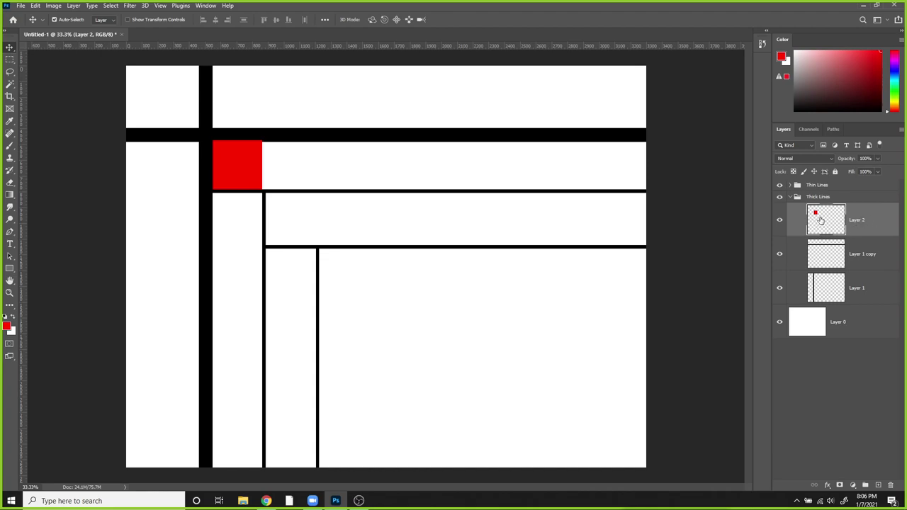
left_click_drag(821, 220, 842, 309)
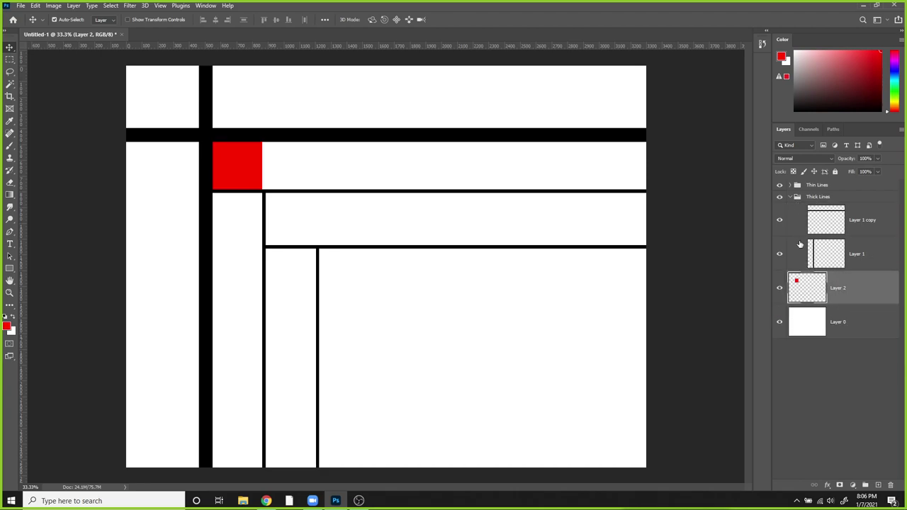
left_click(790, 197)
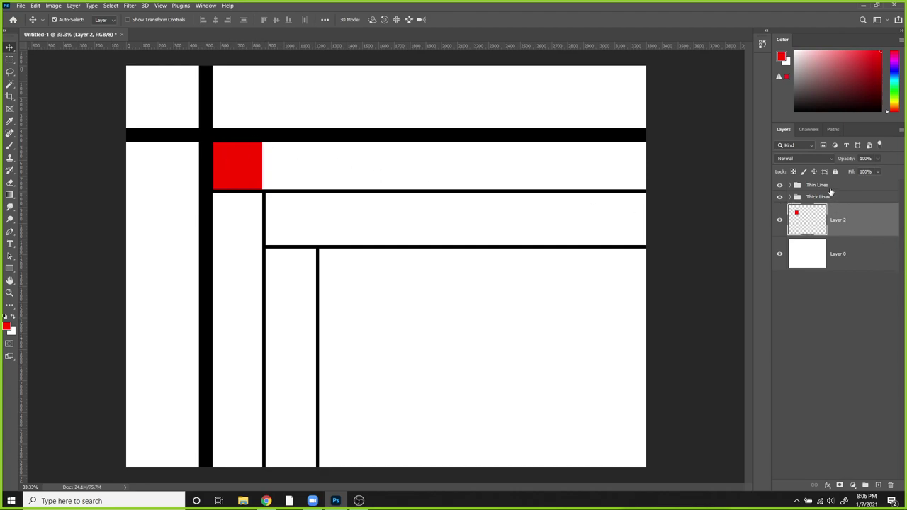
left_click_drag(250, 169, 262, 208)
Shift the long and short thin vertical lines slightly left, then select Layer 2.
left_click(269, 221)
left_click_drag(269, 221, 267, 221)
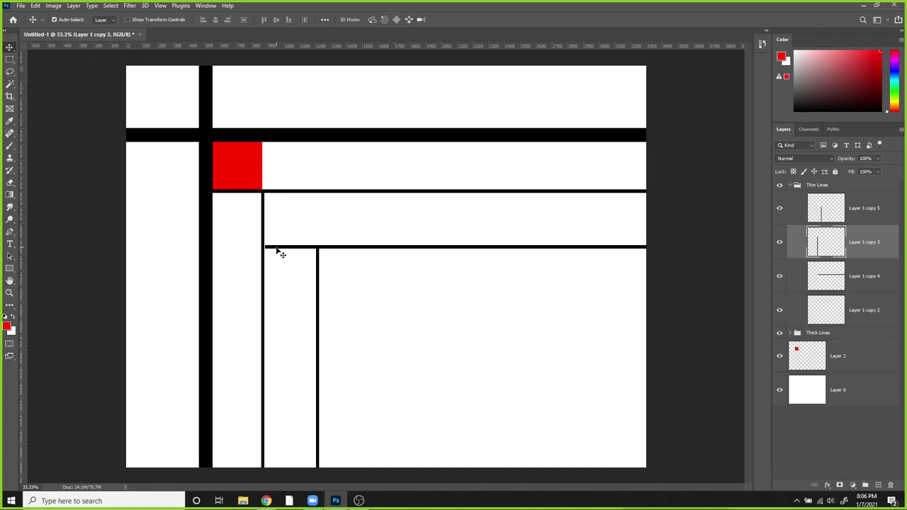
left_click(278, 248)
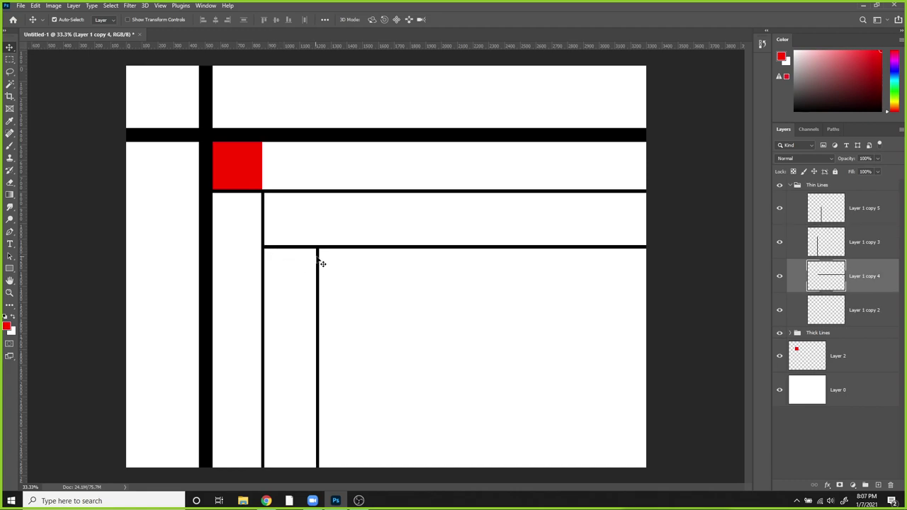
left_click_drag(319, 273, 319, 273)
left_click(839, 355)
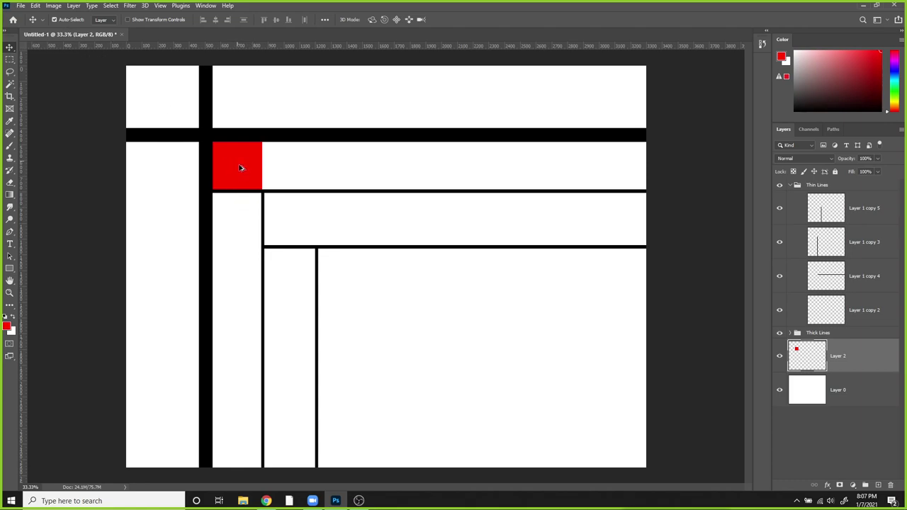
Duplicate the red square into the cell below-right, nudging it and thin line Layer 1 copy 4 up.
left_click_drag(242, 168, 289, 216)
key("Up")
key("Up")
key("Up")
key("Up")
key("Up")
key("Up")
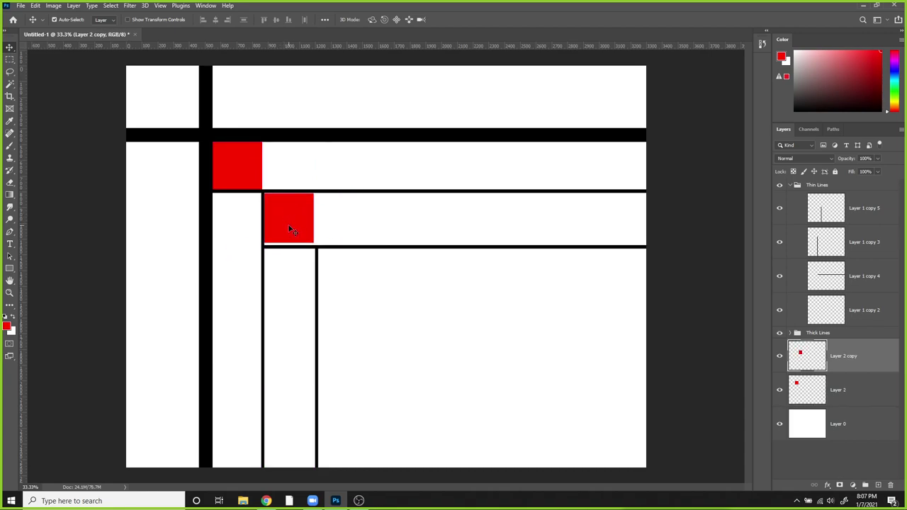
key("Up")
key("Up")
left_click(379, 247)
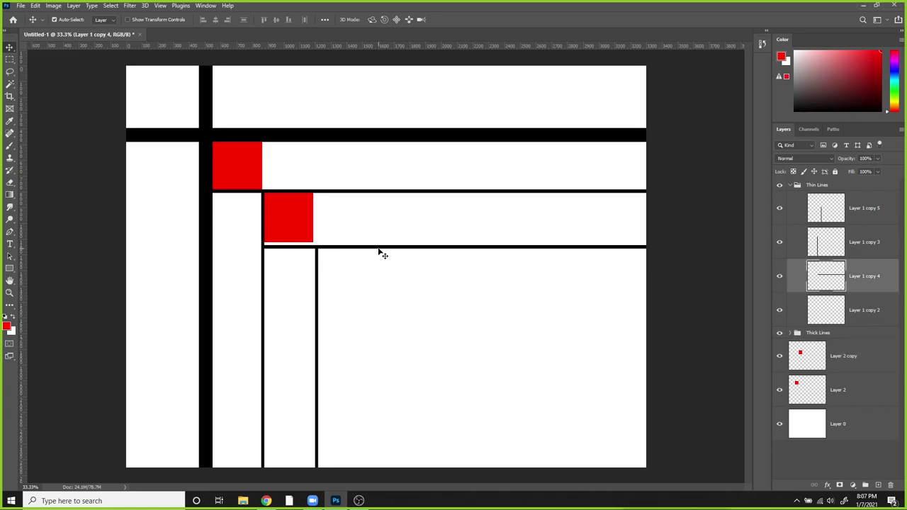
key("Up")
key("Up")
key("Up")
key("Up")
key("Up")
key("Up")
key("Up")
key("Up")
key("Up")
key("Up")
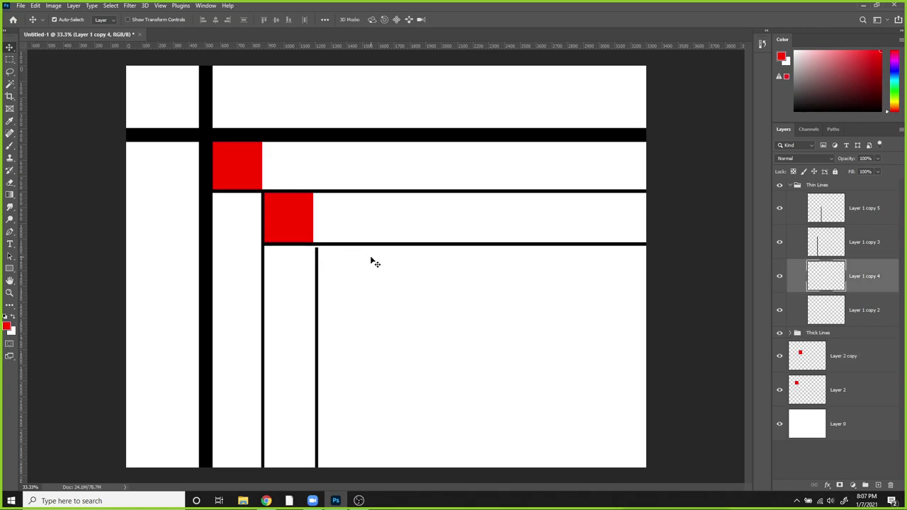
Nudge the thin vertical line Layer 1 copy 5 about 4 px left beside the second square.
left_click(316, 271)
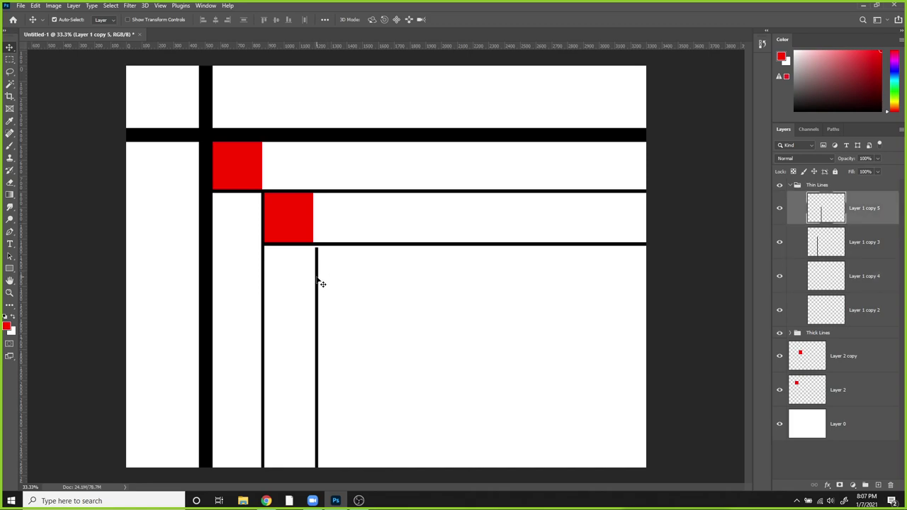
key("Left")
key("Left")
key("Left")
key("Left")
key("Left")
key("Left")
key("Left")
key("Left")
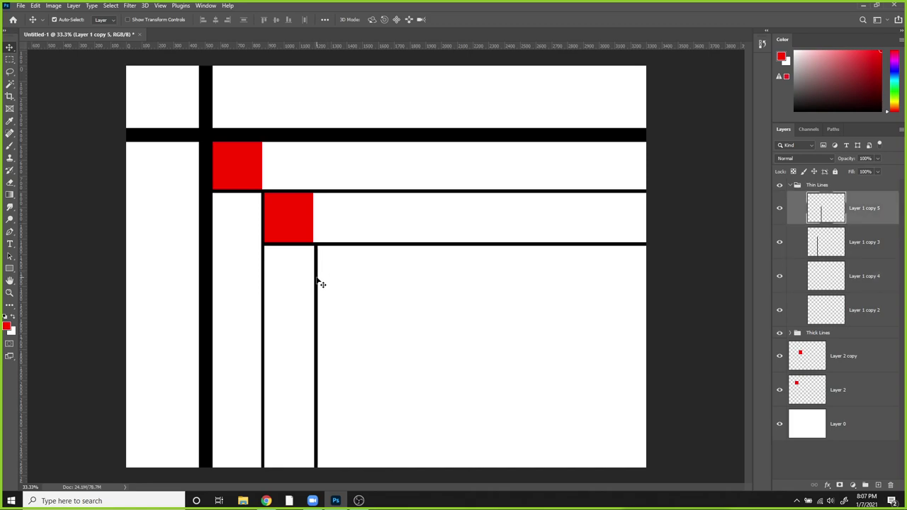
left_click_drag(319, 286, 313, 247)
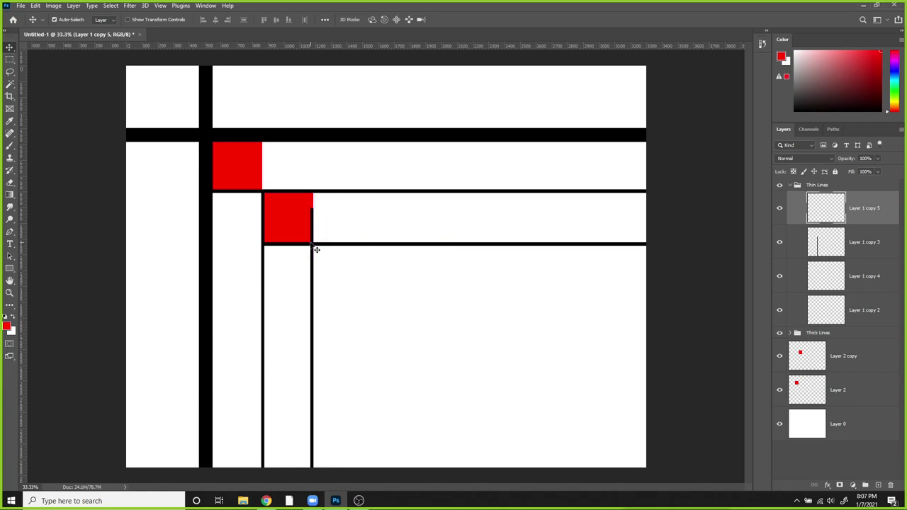
key("ctrl+z")
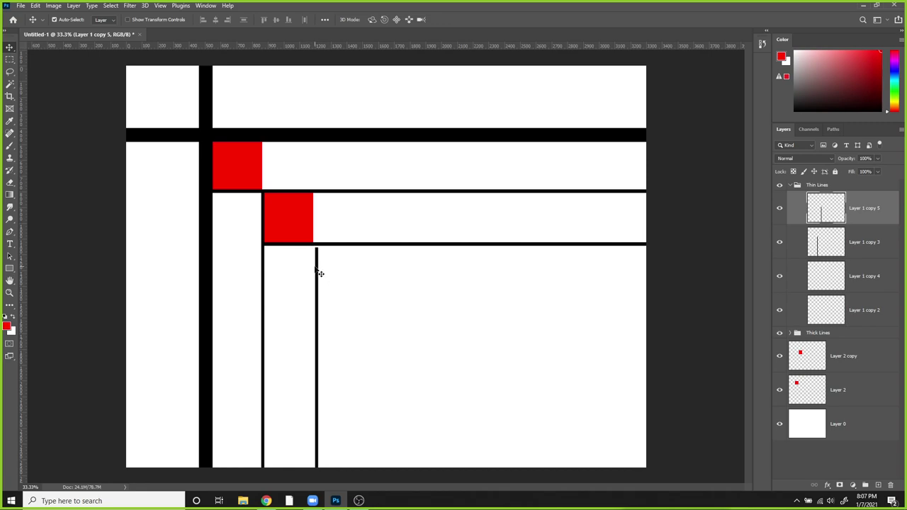
left_click(316, 269)
left_click(317, 270)
key("shift+Left")
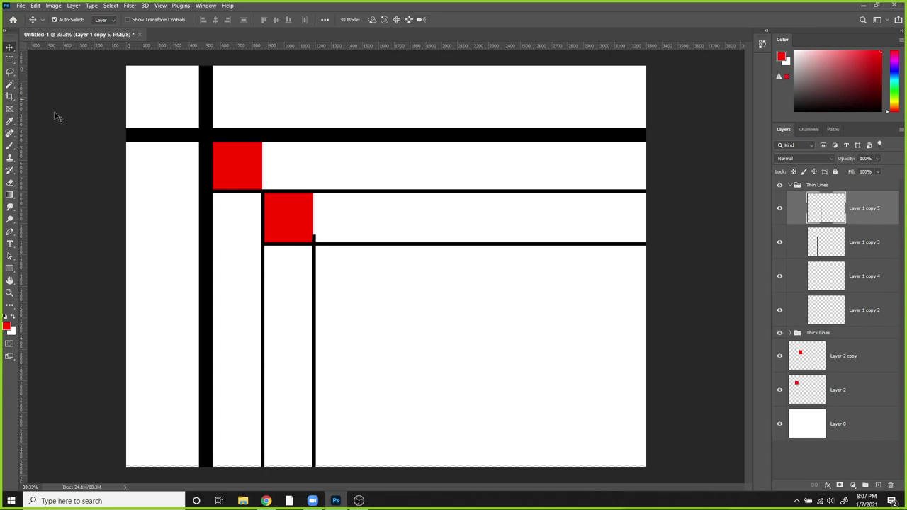
Extend vertical lines Layer 1 copy 5 and Layer 1 copy 3 up to meet the thin horizontal lines.
left_click_drag(316, 296, 318, 261)
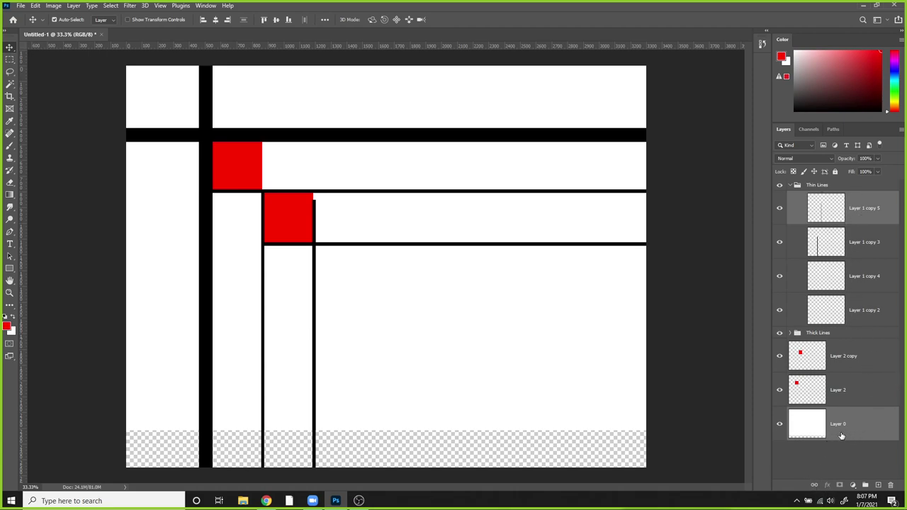
key("ctrl")
left_click(815, 439, "ctrl")
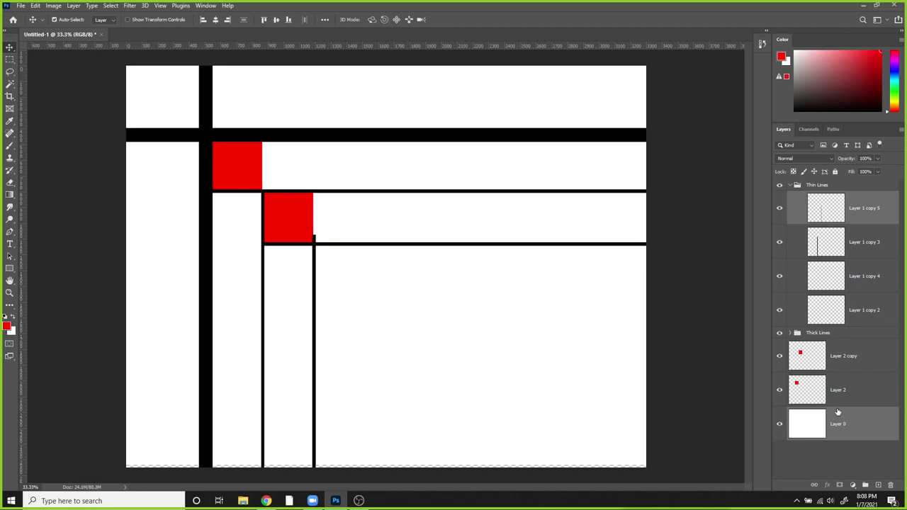
left_click(870, 213)
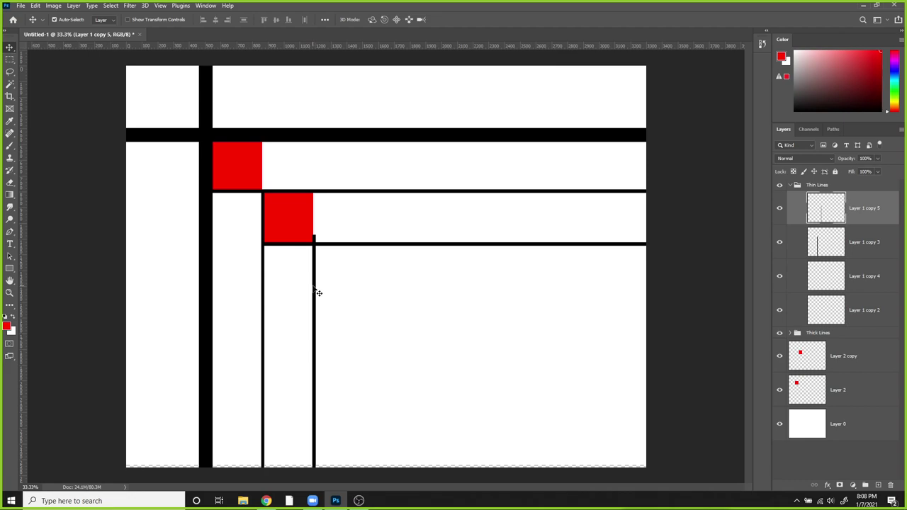
left_click_drag(316, 290, 316, 246)
left_click(268, 307)
left_click_drag(266, 305, 276, 263)
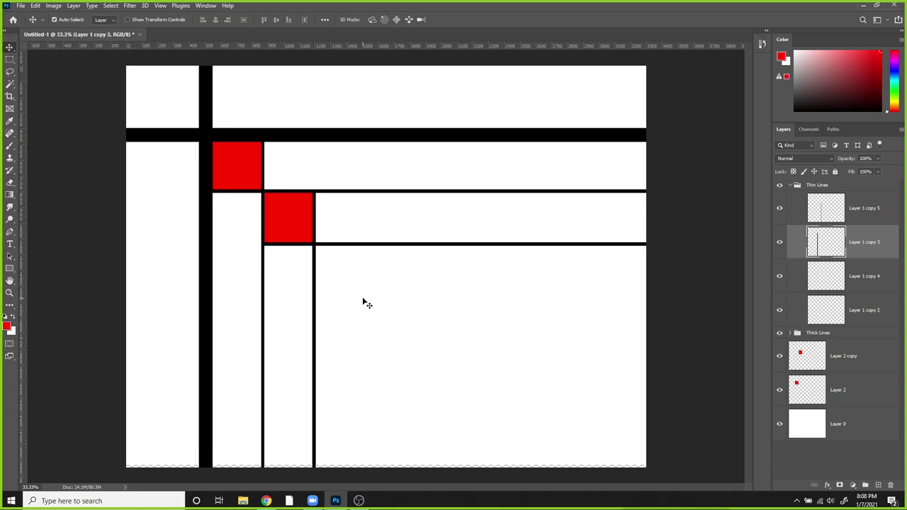
Collapse the Thin Lines group in the Layers panel, then select Layer 2.
left_click(820, 188)
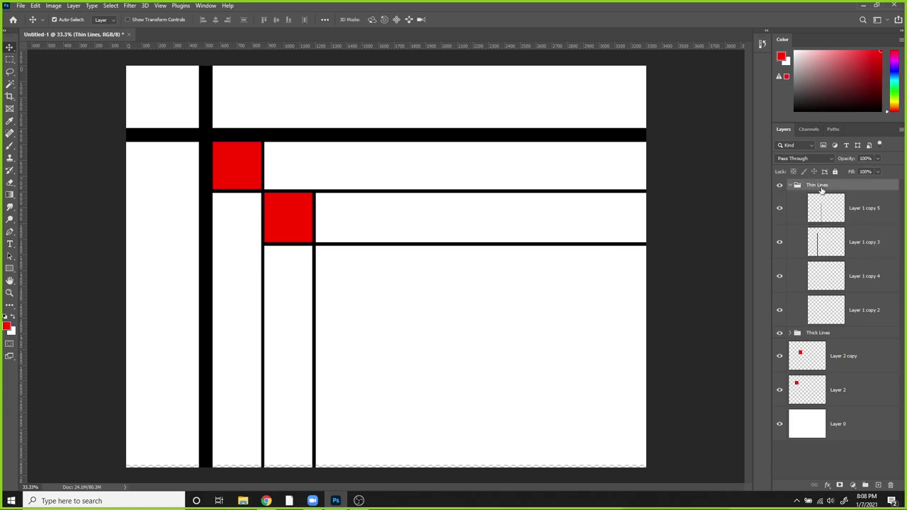
left_click(791, 186)
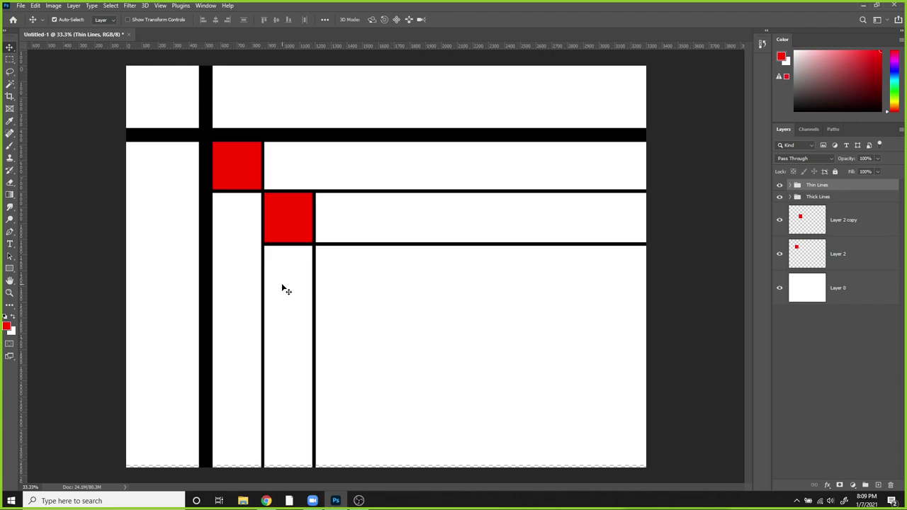
left_click(874, 262)
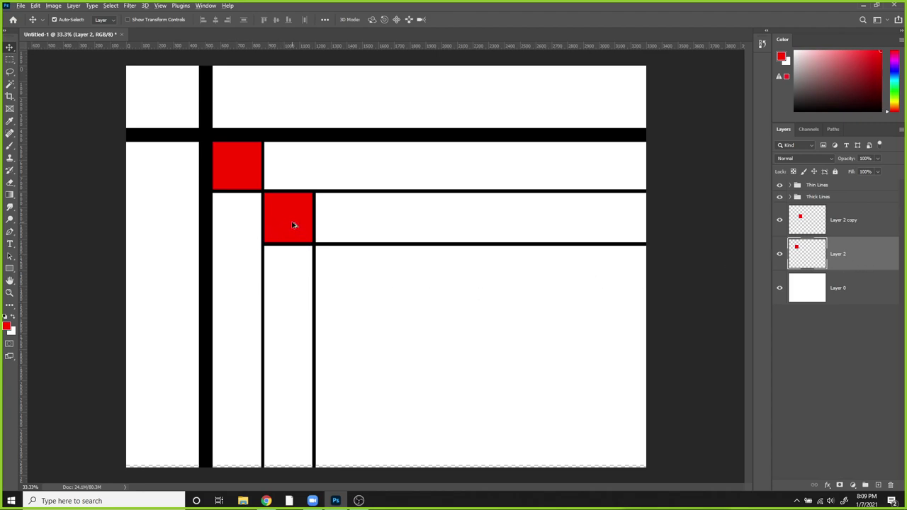
Select Layer 2 and try moving the red square down-right, then undo the move.
left_click_drag(294, 224, 386, 333)
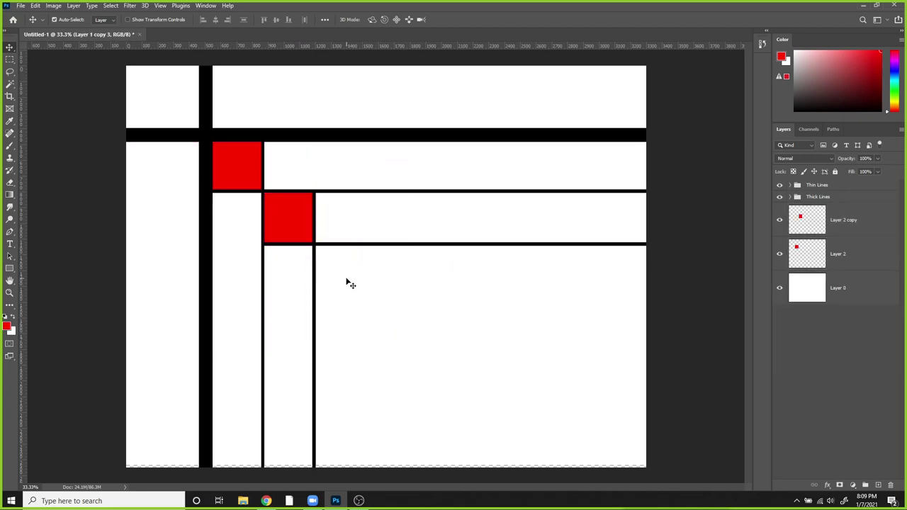
left_click(822, 264)
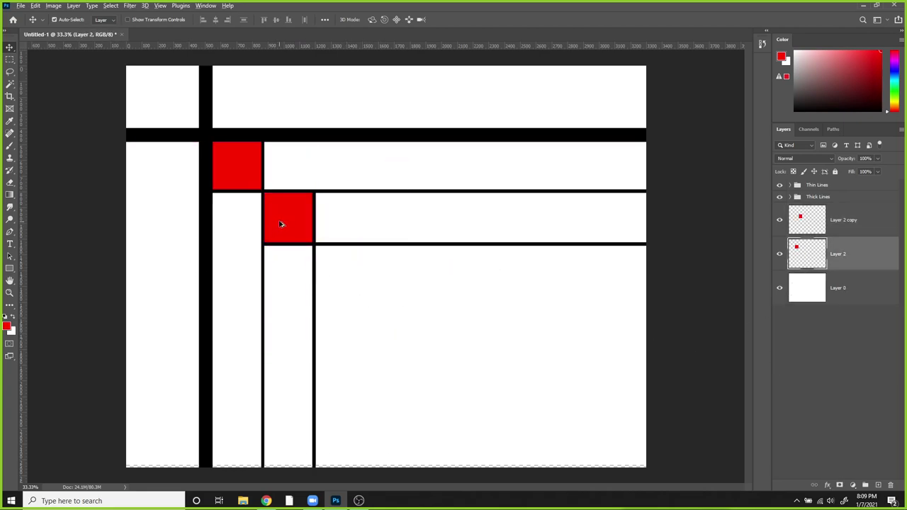
left_click_drag(280, 223, 389, 333)
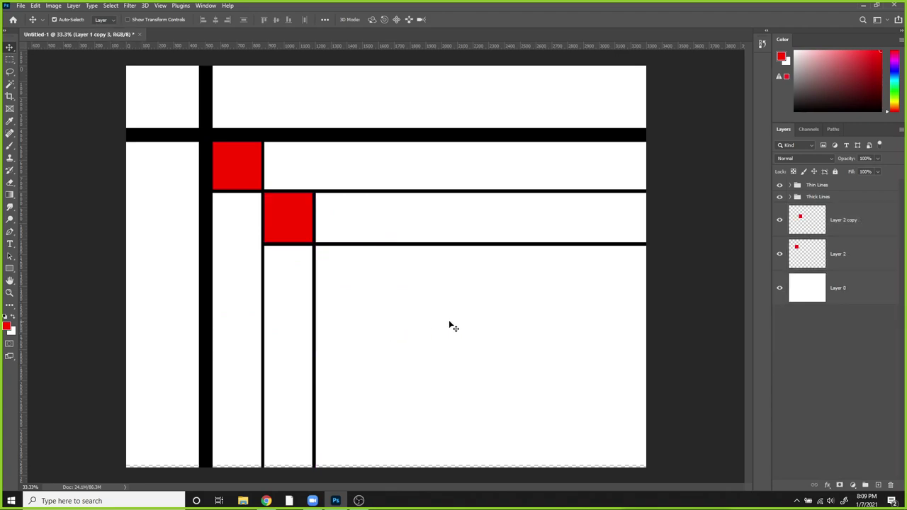
left_click(822, 261)
left_click_drag(290, 218, 371, 302)
key("ctrl+z")
Duplicate the red square into the next two diagonal cells, nudging the copies into alignment.
left_click_drag(303, 224, 351, 274)
mouse_move(351, 274)
left_mouse_down()
mouse_move(373, 309)
mouse_move(352, 277)
left_mouse_up()
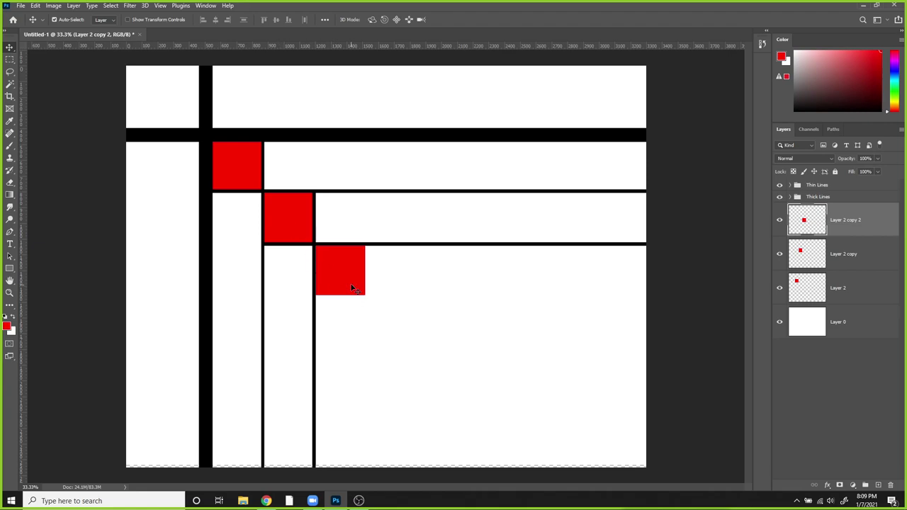
left_click_drag(351, 284, 404, 330)
key("Right")
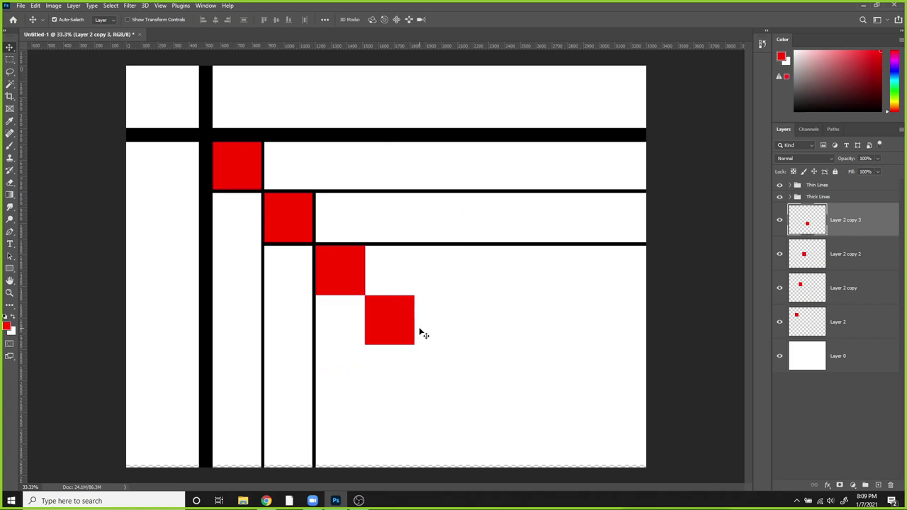
key("Up")
key("Down")
left_click(286, 217)
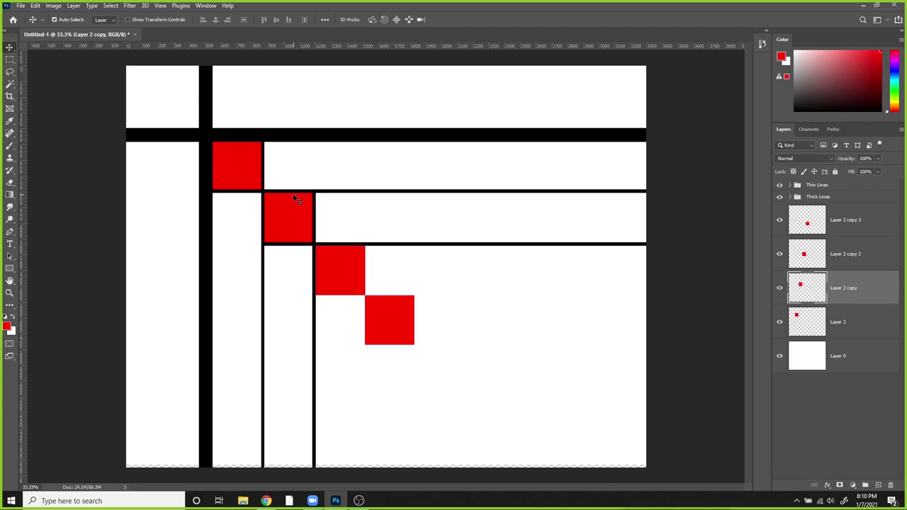
Free-transform Layer 0 so the white background extends past all canvas edges.
left_click(845, 334)
left_click(843, 357)
mouse_move(575, 338)
left_mouse_down()
mouse_move(583, 331)
mouse_move(571, 330)
left_mouse_up()
key("ctrl+minus")
key("ctrl+minus")
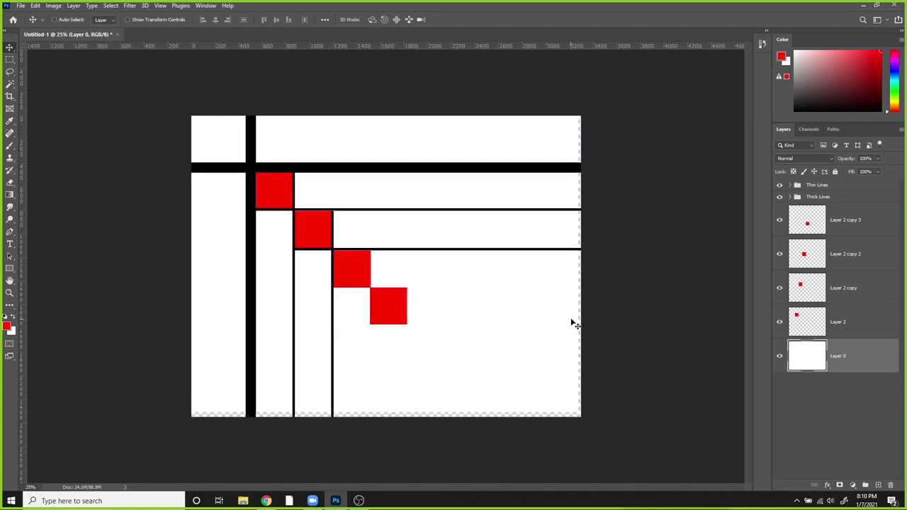
key("ctrl+t")
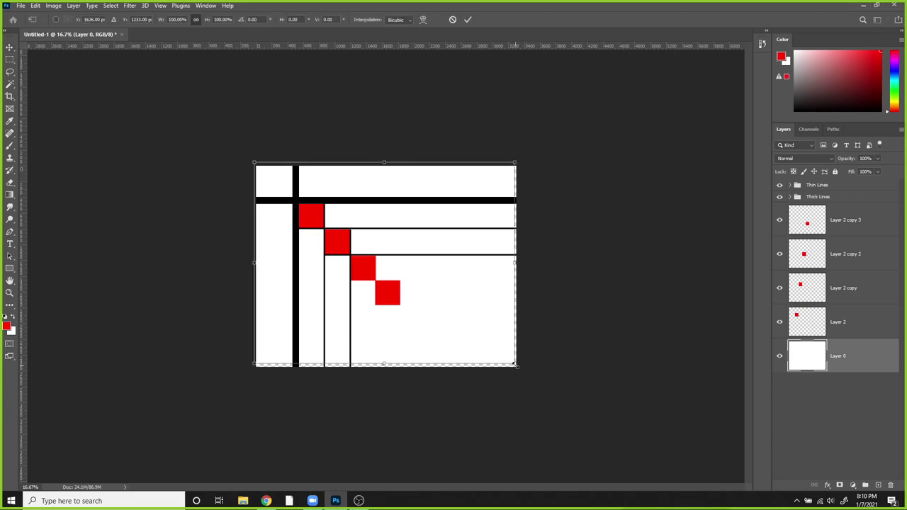
left_click_drag(516, 367, 543, 414)
left_click_drag(253, 164, 232, 152)
key("Return")
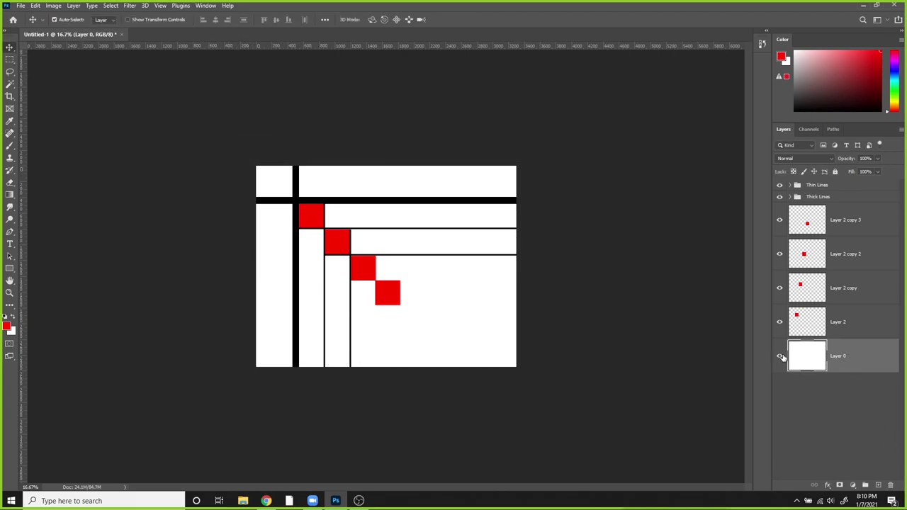
key("ctrl+plus")
key("ctrl+plus")
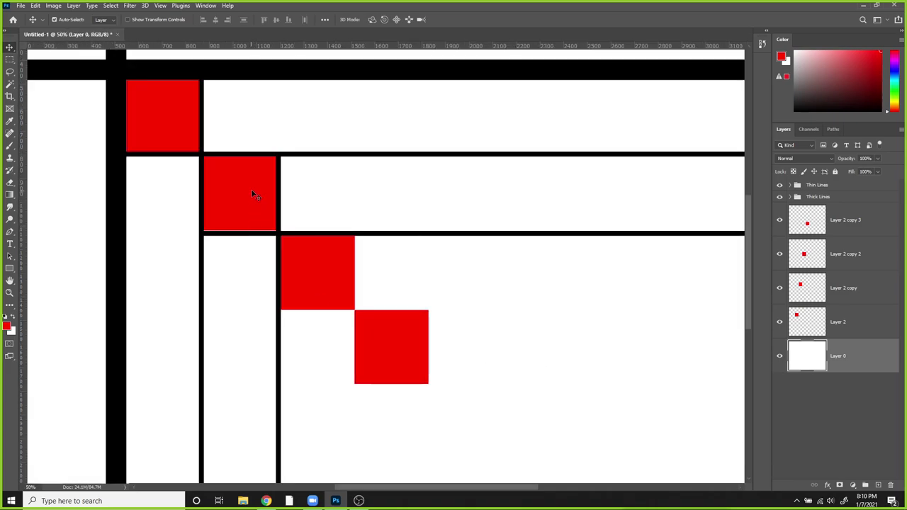
left_click_drag(254, 199, 253, 198)
Lock the background layer and nudge the second red square, Layer 2 copy, into its cell.
left_click(834, 172)
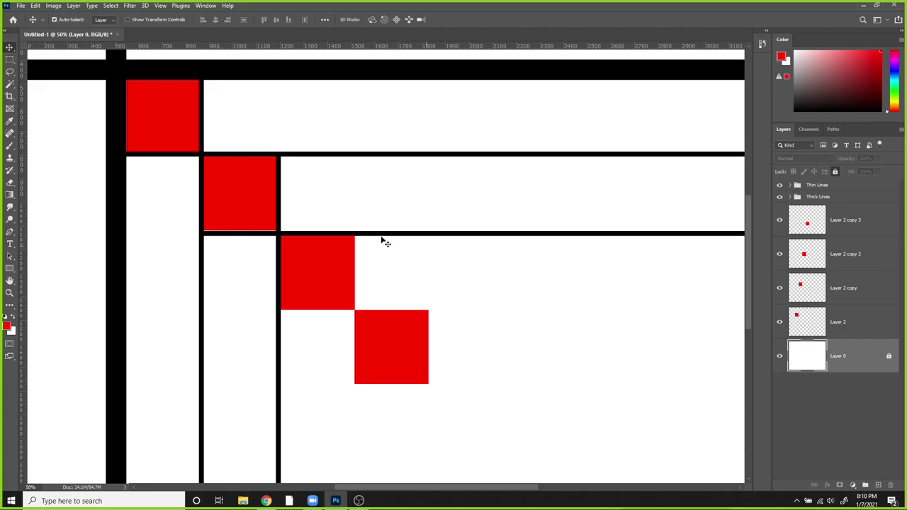
key("ctrl")
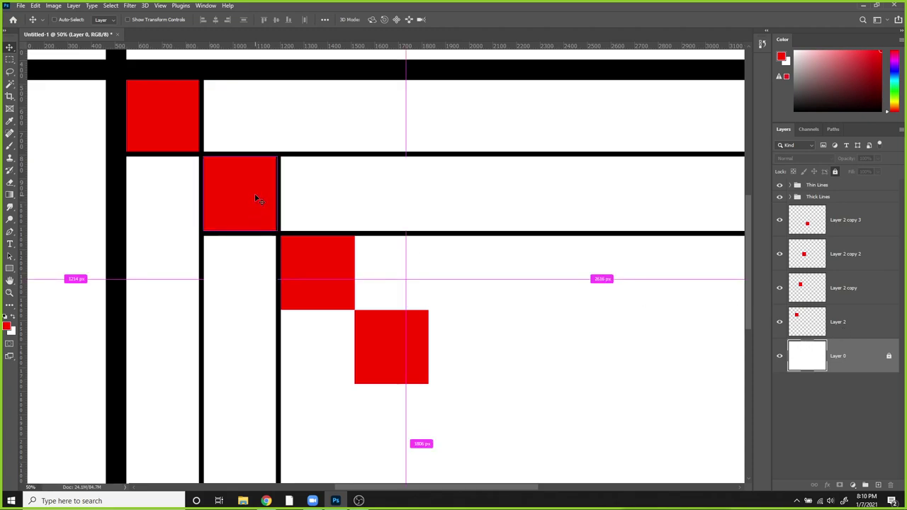
left_click(856, 299)
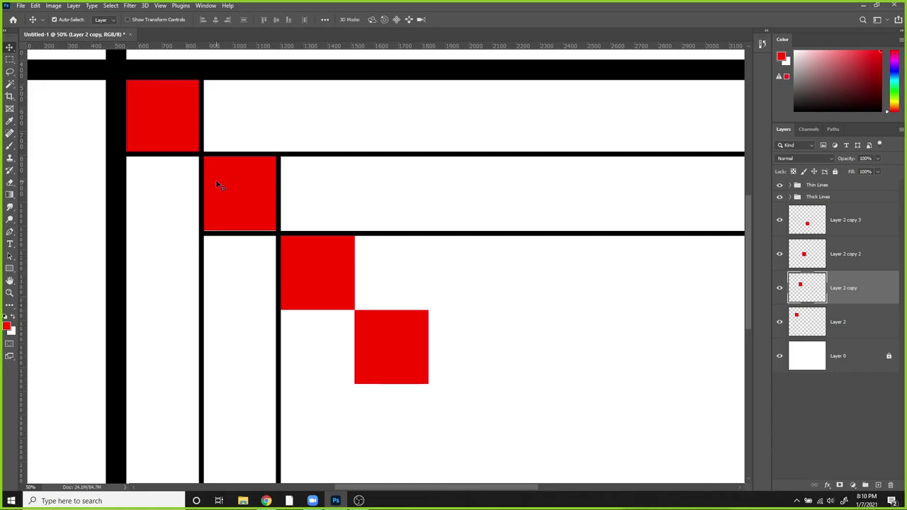
key("Up")
key("Down")
key("Up")
key("Down")
Check each diagonal square's layer, ending with Layer 2 copy selected.
left_click_drag(431, 233, 431, 238)
left_click(431, 240, "ctrl")
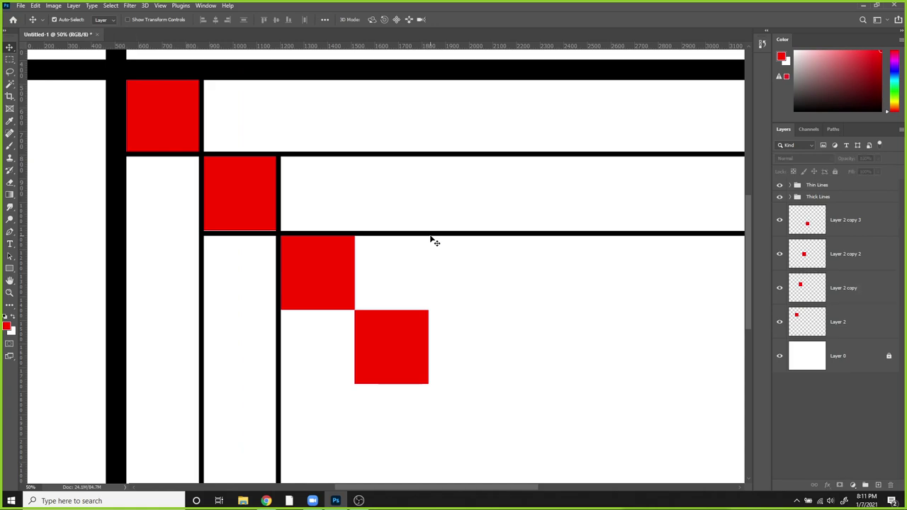
left_click(388, 240)
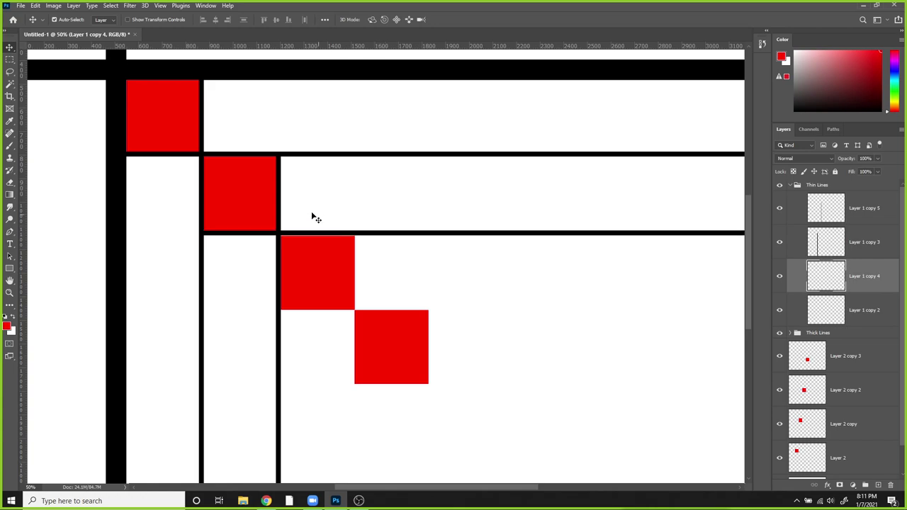
left_click(260, 194)
left_click(296, 252)
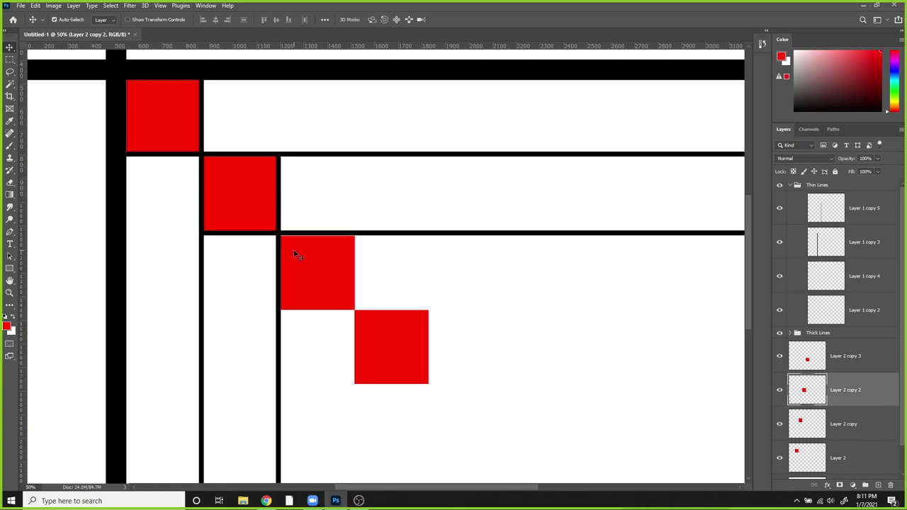
left_click(360, 339)
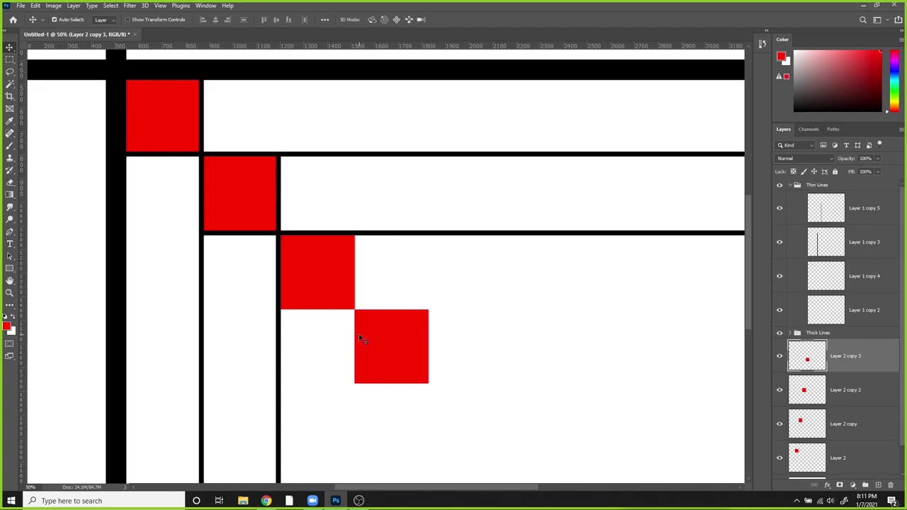
left_click(261, 207)
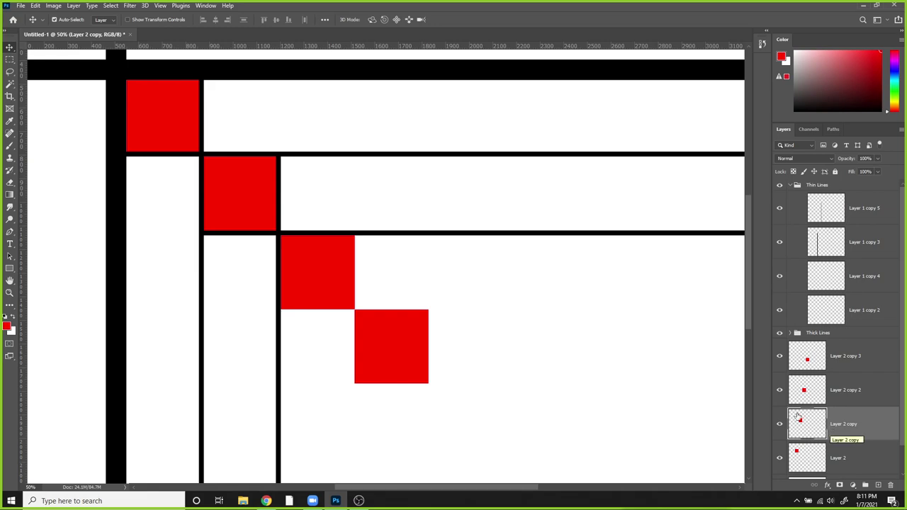
Make Layer 2 copy orange using Hue/Saturation: Hue +33, Saturation +100, Lightness +4.
left_click(53, 6)
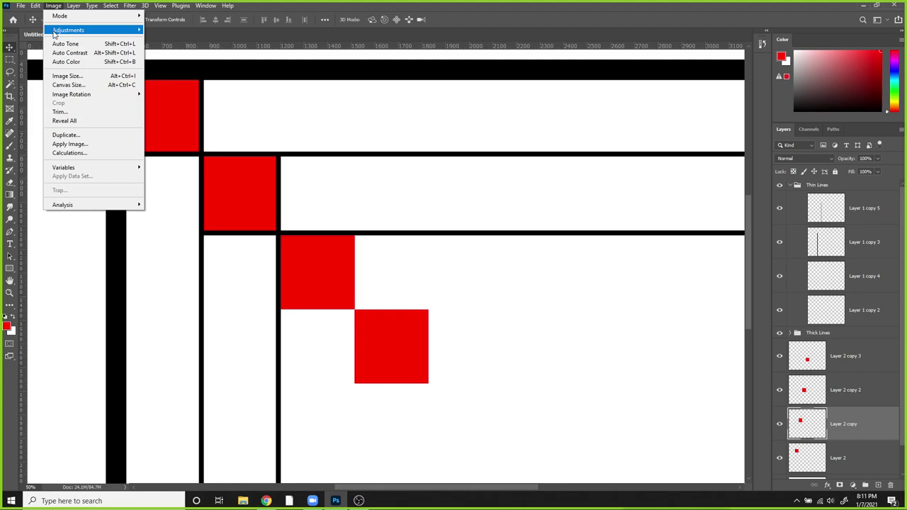
mouse_move(55, 30)
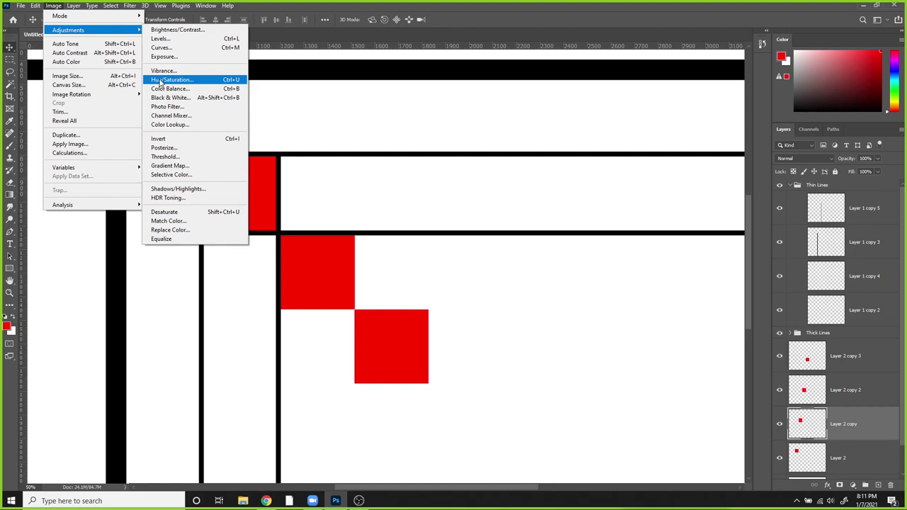
left_click(517, 18)
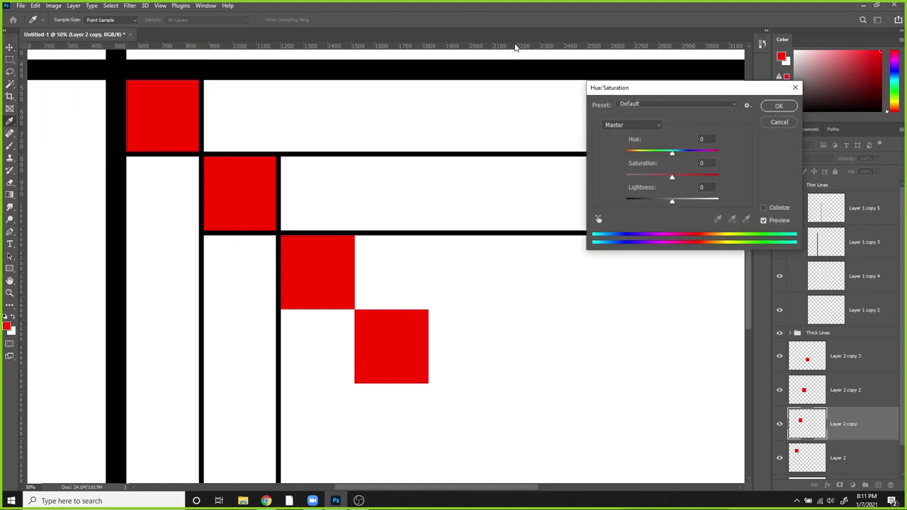
left_click_drag(632, 92, 359, 137)
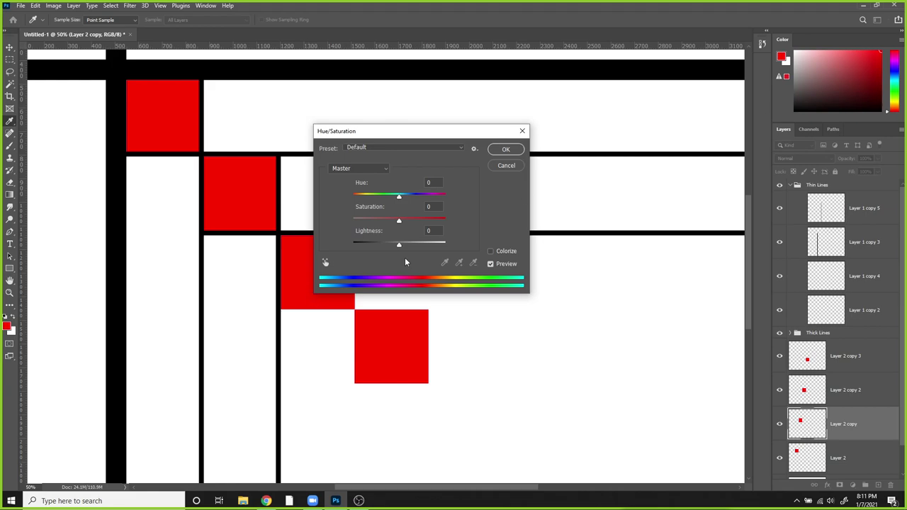
left_click_drag(385, 131, 451, 103)
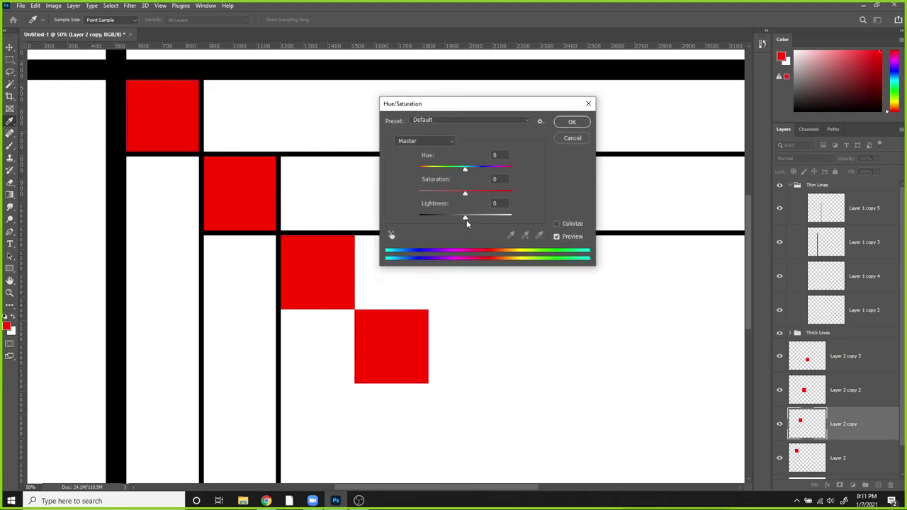
left_click_drag(464, 216, 525, 183)
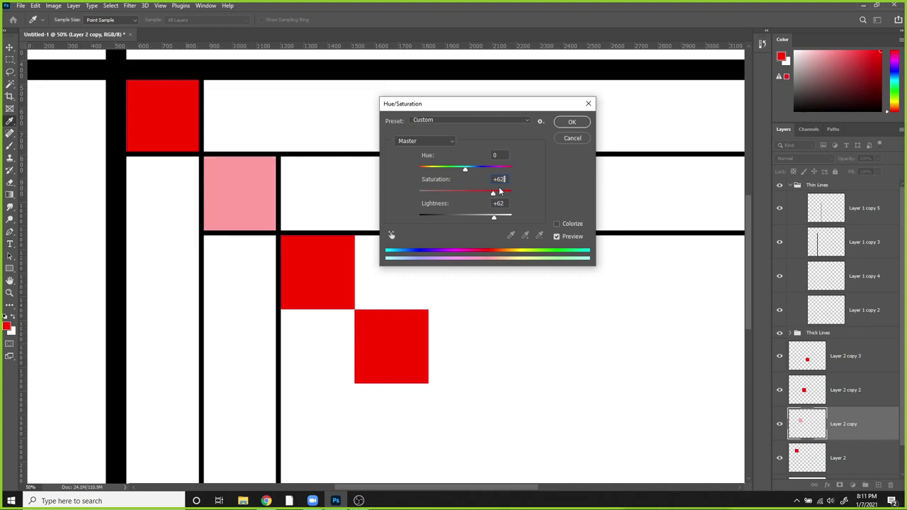
left_click_drag(493, 217, 467, 221)
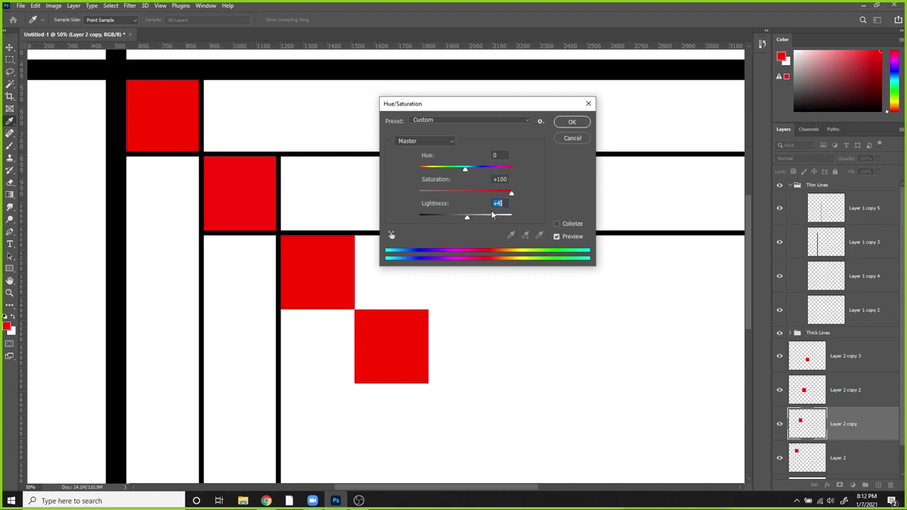
mouse_move(465, 172)
left_mouse_down()
mouse_move(456, 172)
mouse_move(479, 171)
left_mouse_up()
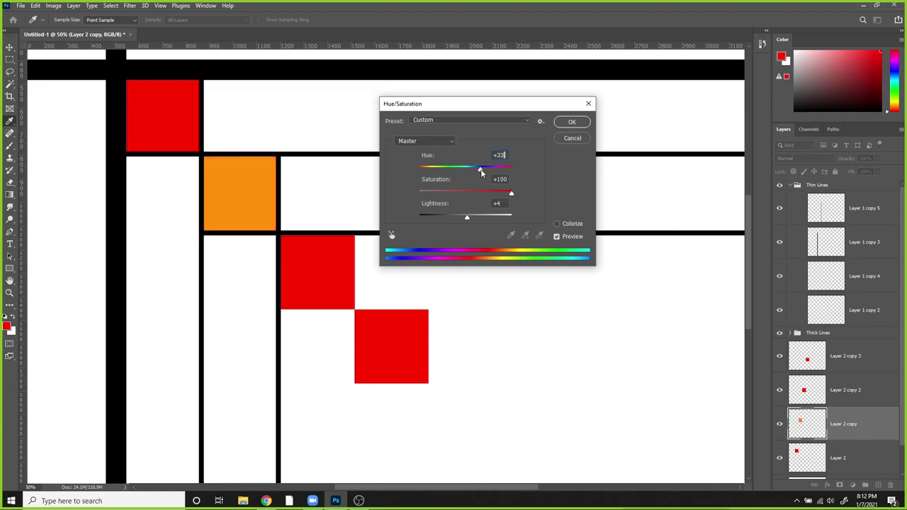
left_click(570, 122)
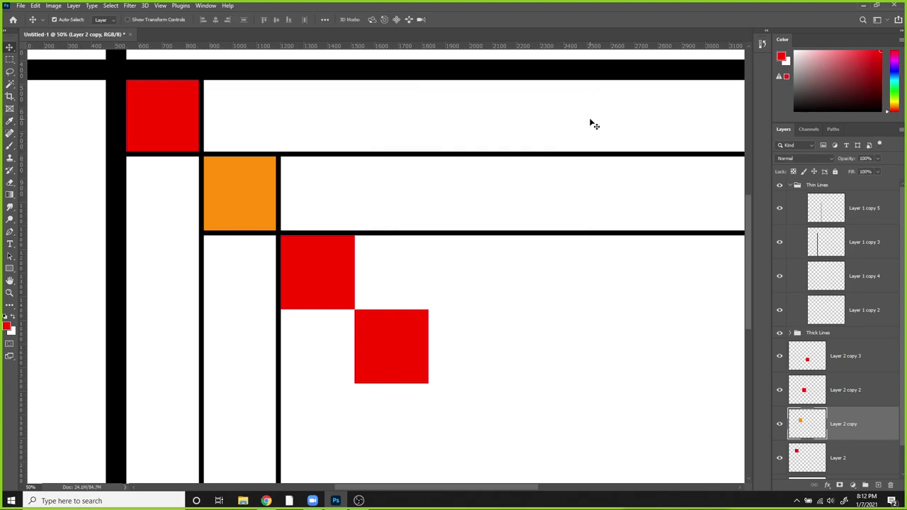
Delete the last red square, copy the orange square into its spot, and select both orange layers.
key("ctrl+minus")
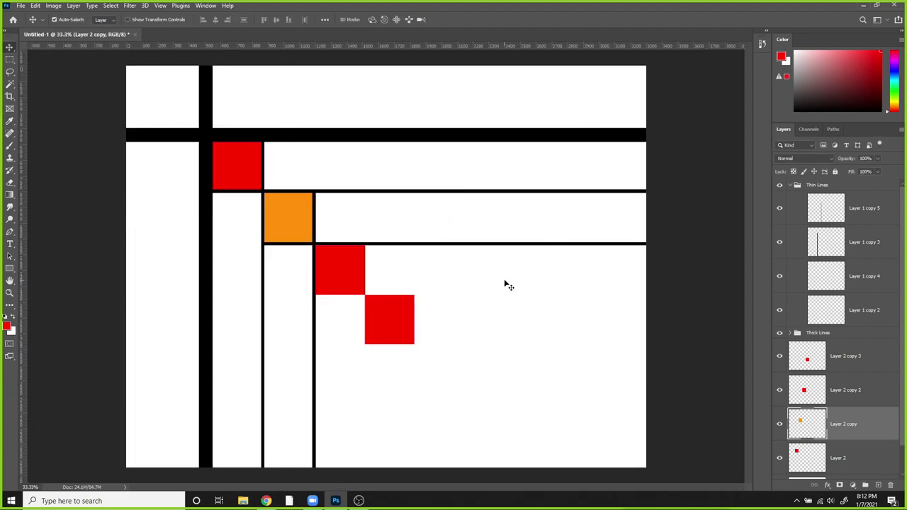
left_click(398, 323)
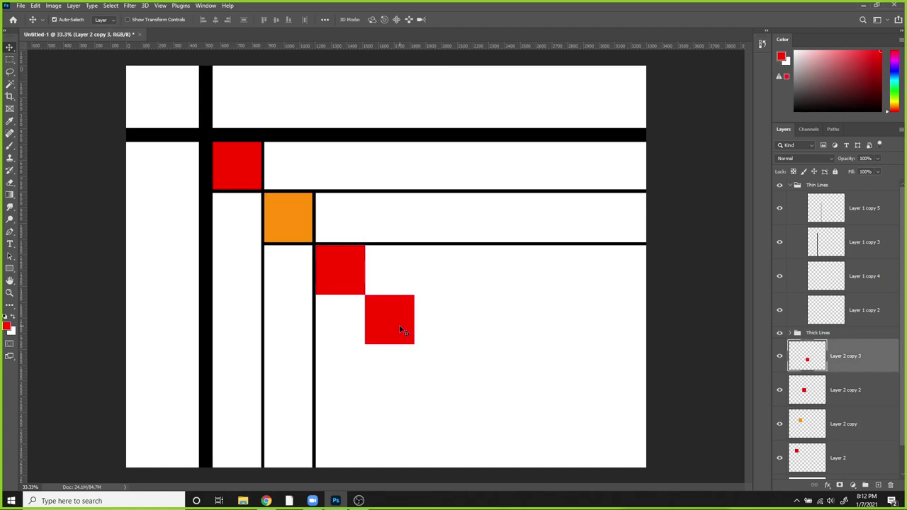
key("Delete")
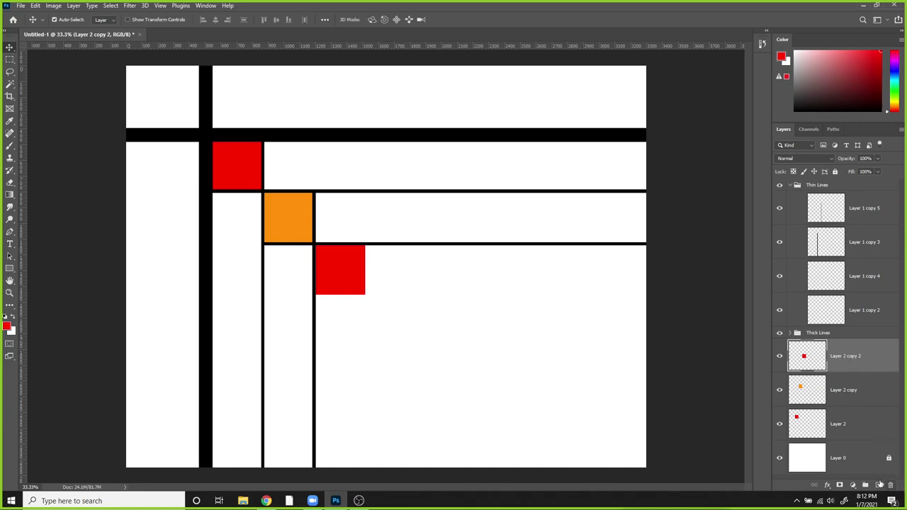
left_click(298, 232)
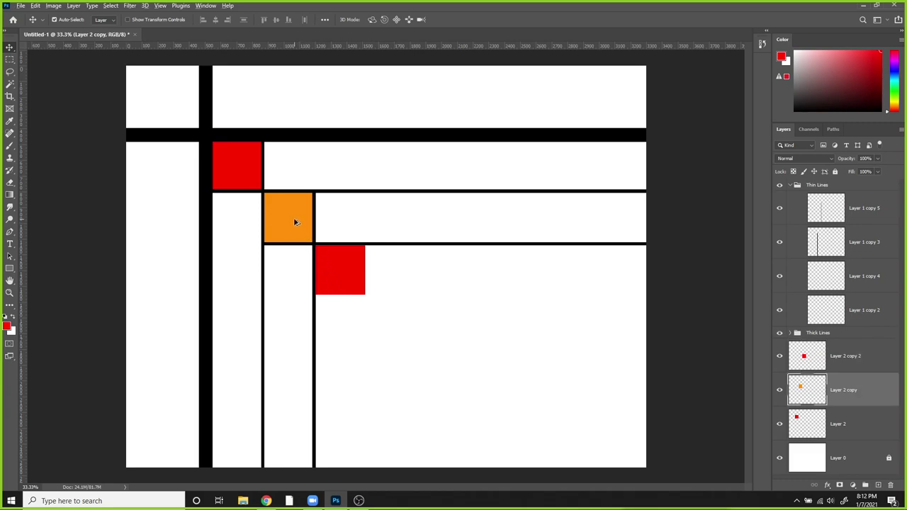
left_click_drag(296, 228, 398, 320)
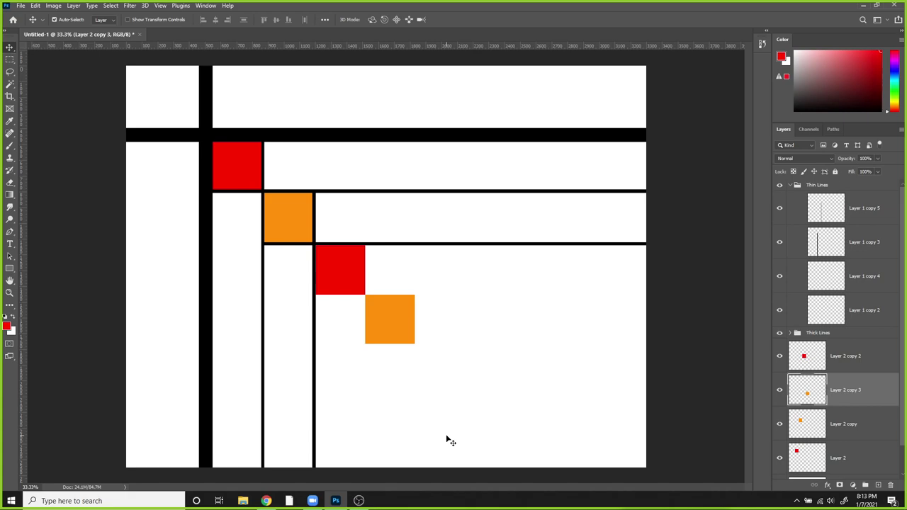
left_click(842, 423, "shift")
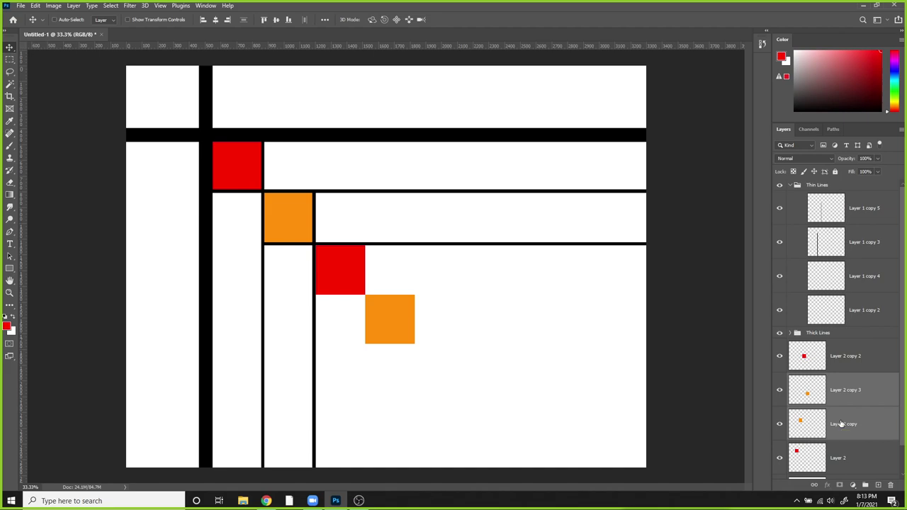
Merge the two orange square layers and shift their hue to -100.
key("ctrl+e")
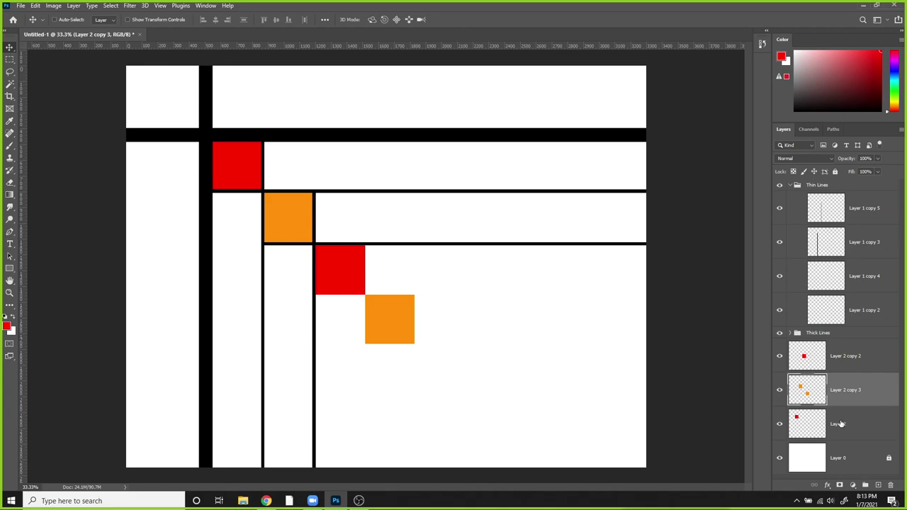
key("ctrl+u")
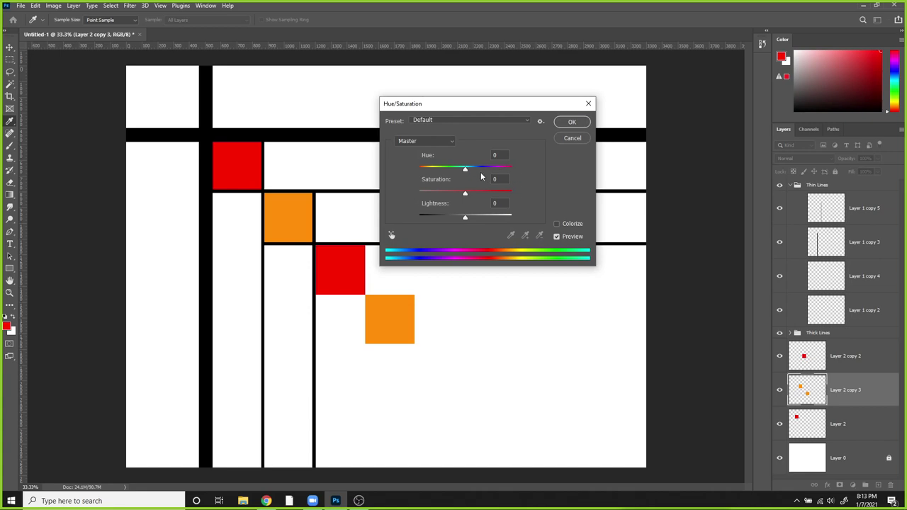
left_click_drag(466, 168, 468, 208)
left_click_drag(465, 170, 434, 170)
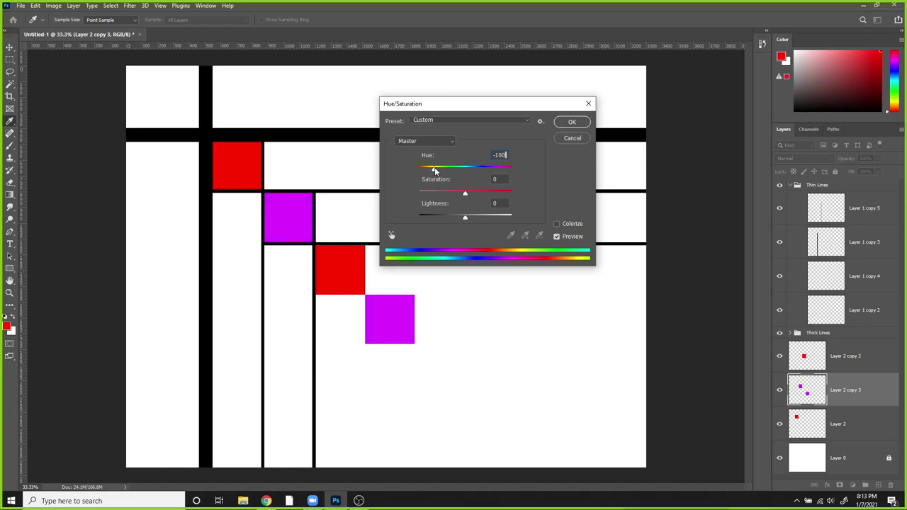
left_click(571, 123)
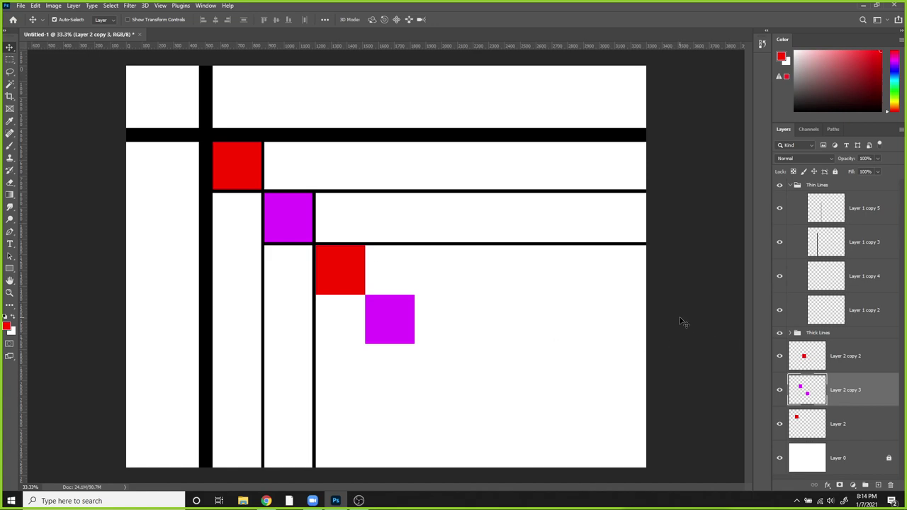
Copy the magenta square pair to the right and recolour the copies cyan at Hue -97.
left_click_drag(376, 302, 502, 301)
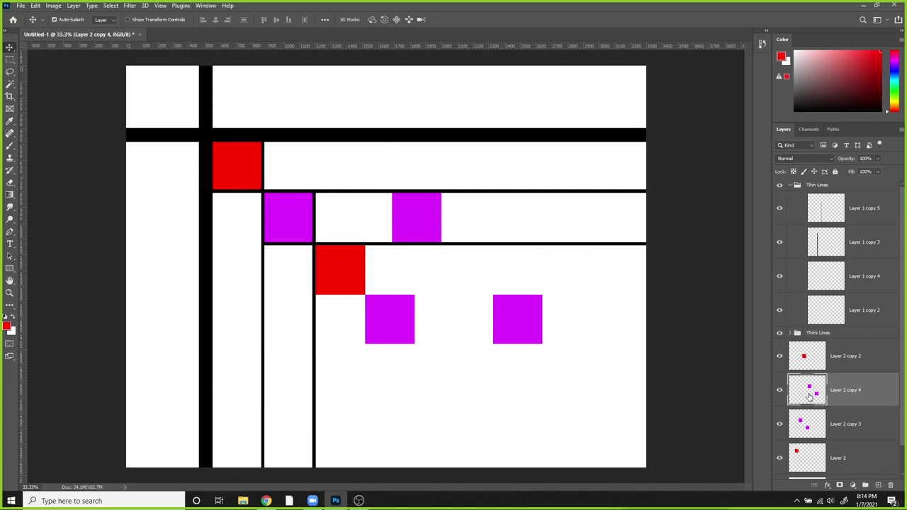
key("ctrl+u")
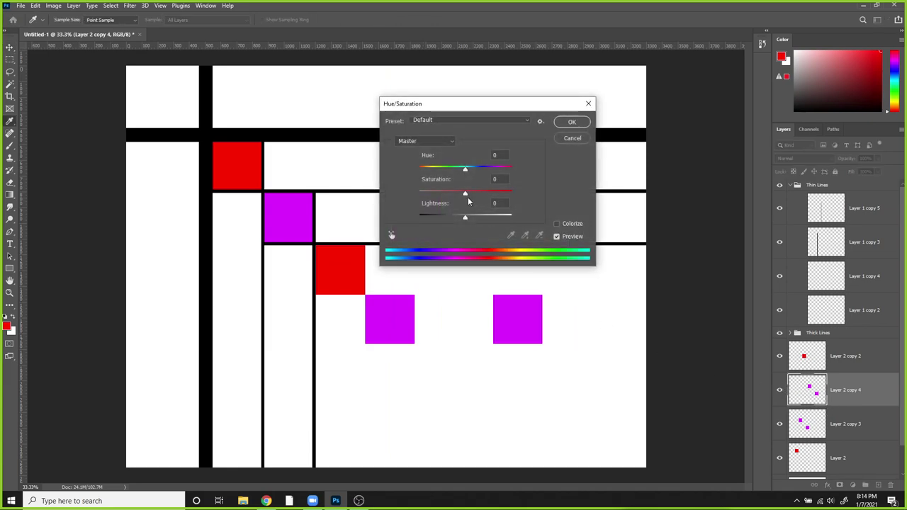
left_click_drag(465, 168, 437, 179)
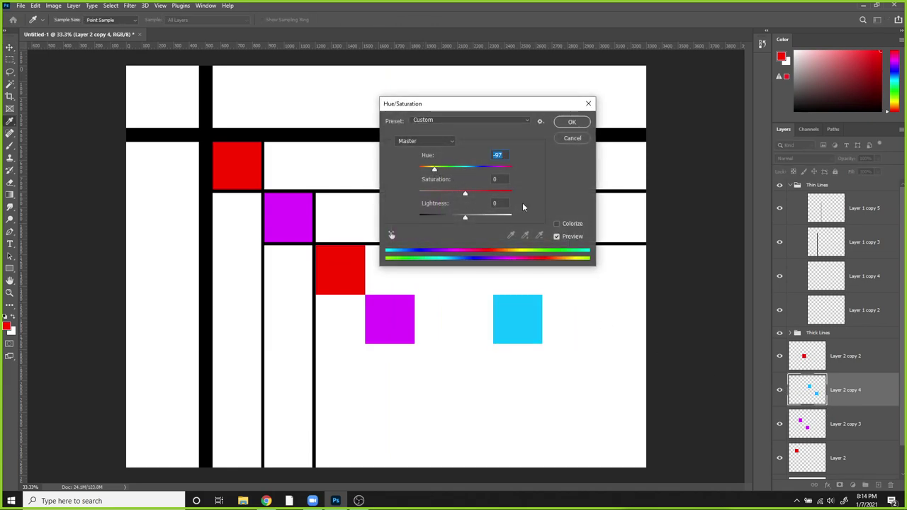
left_click(568, 123)
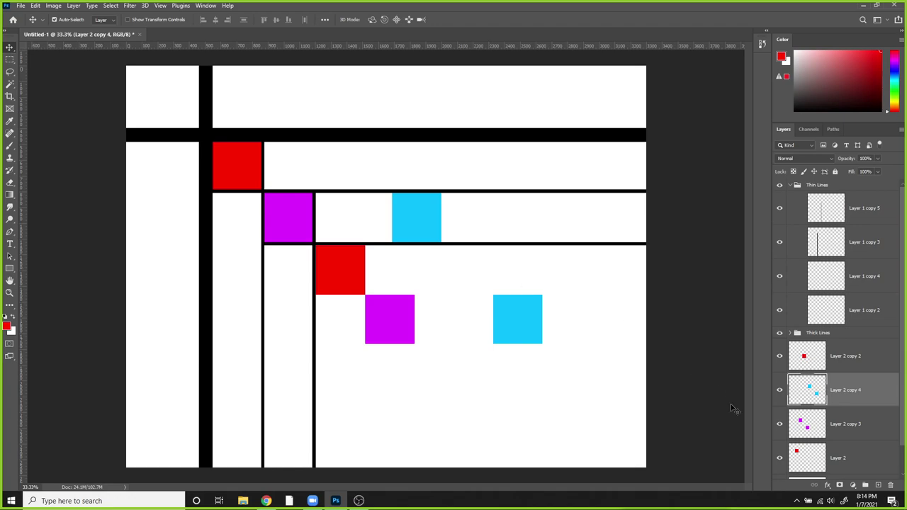
left_click(847, 429)
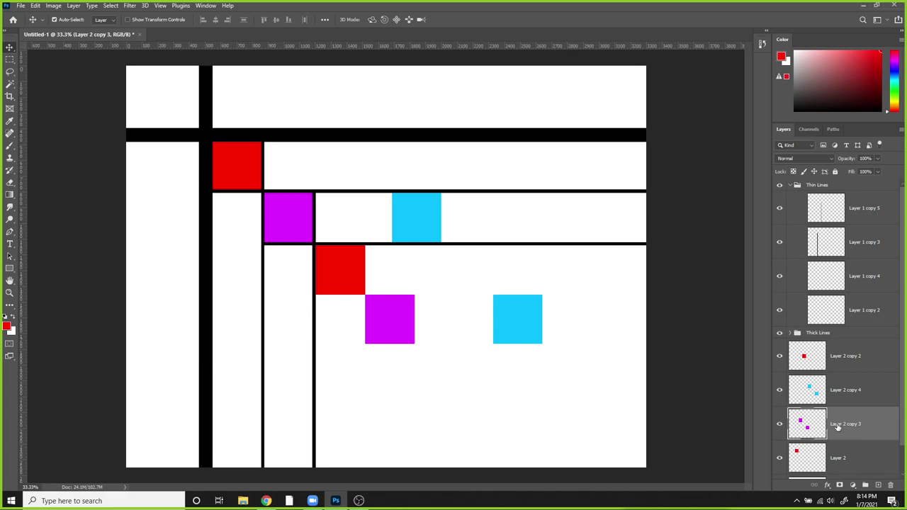
Reapply the Hue -97 adjustment so Layer 2 copy 3's squares turn cyan.
key("ctrl")
key("ctrl+alt+u")
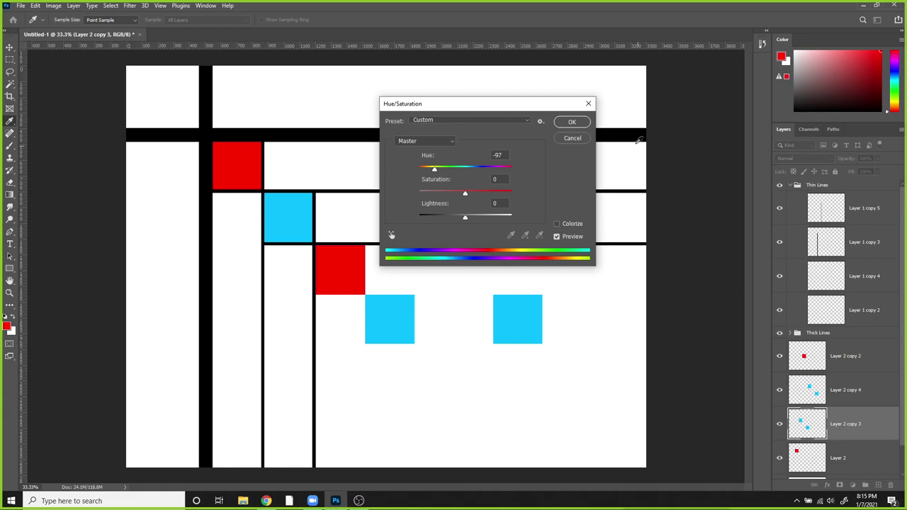
left_click(572, 123)
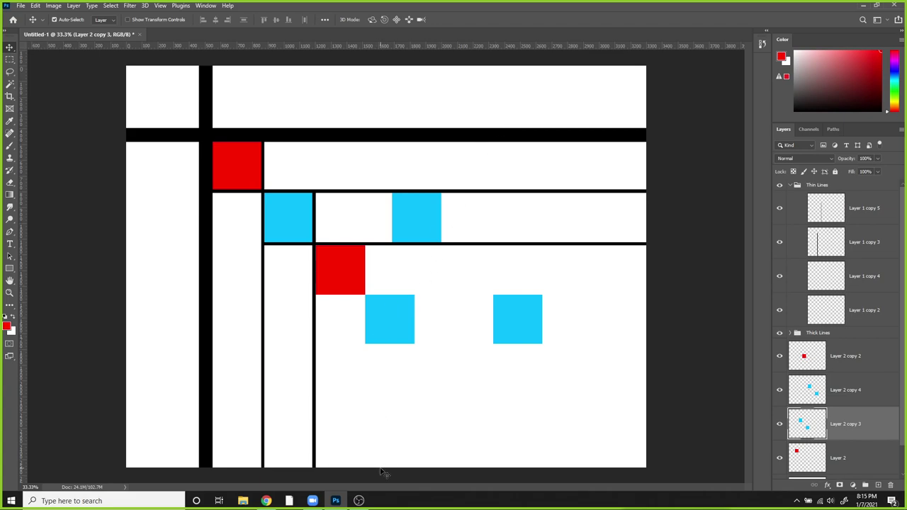
left_click(359, 501)
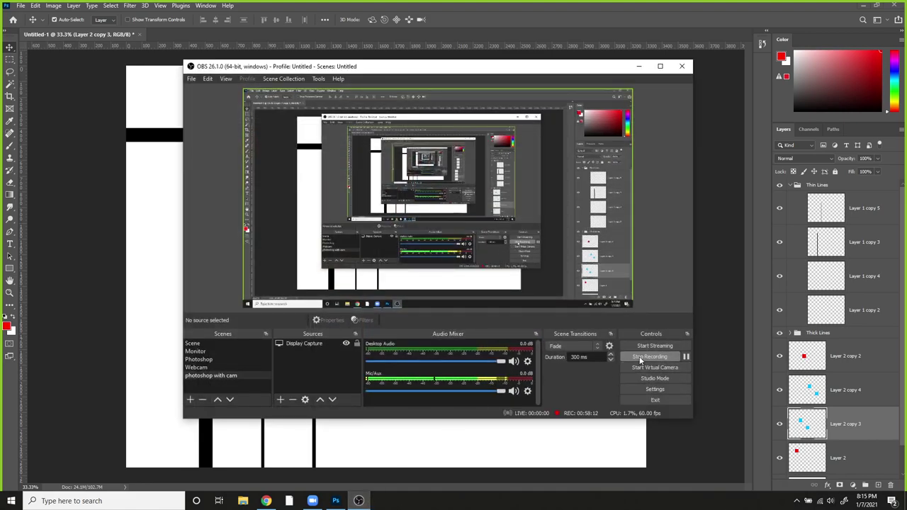